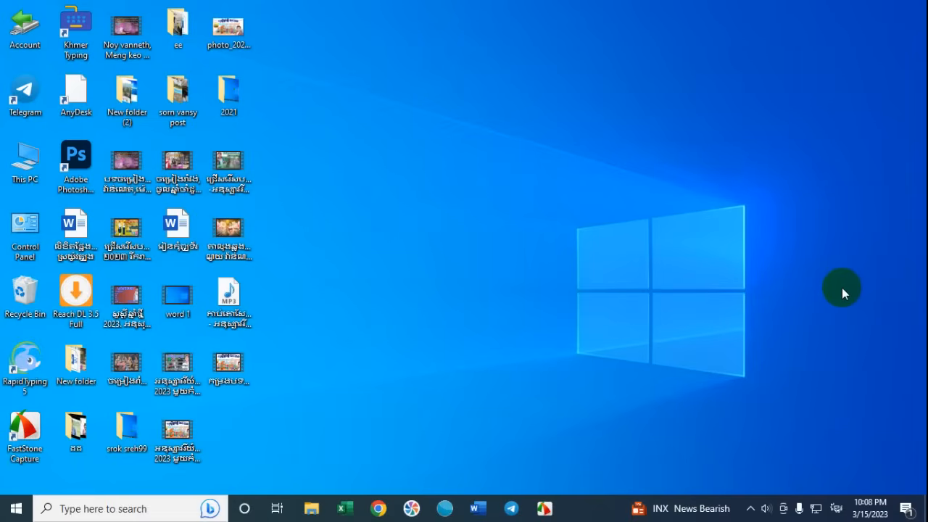
Step: Create a blank document in Word and draw a striped right arrow near the start of the page
left_click(488, 508)
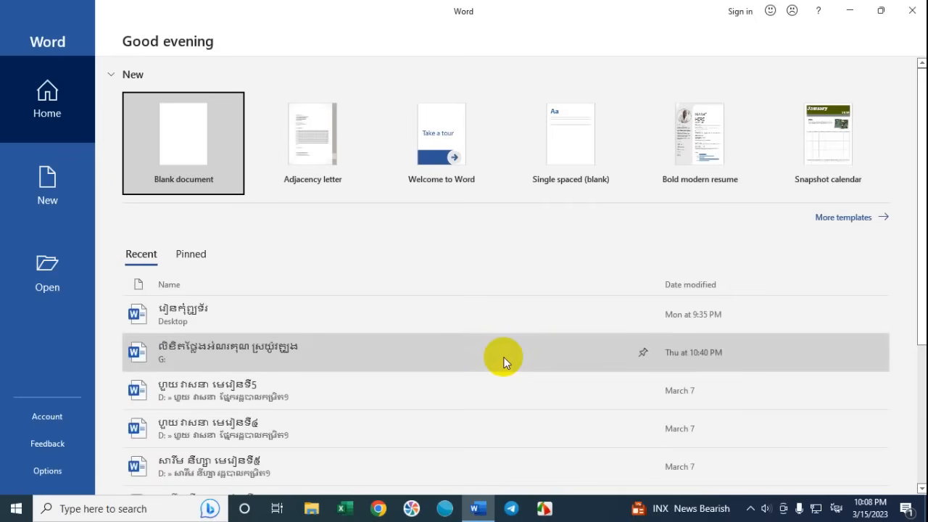
left_click(181, 145)
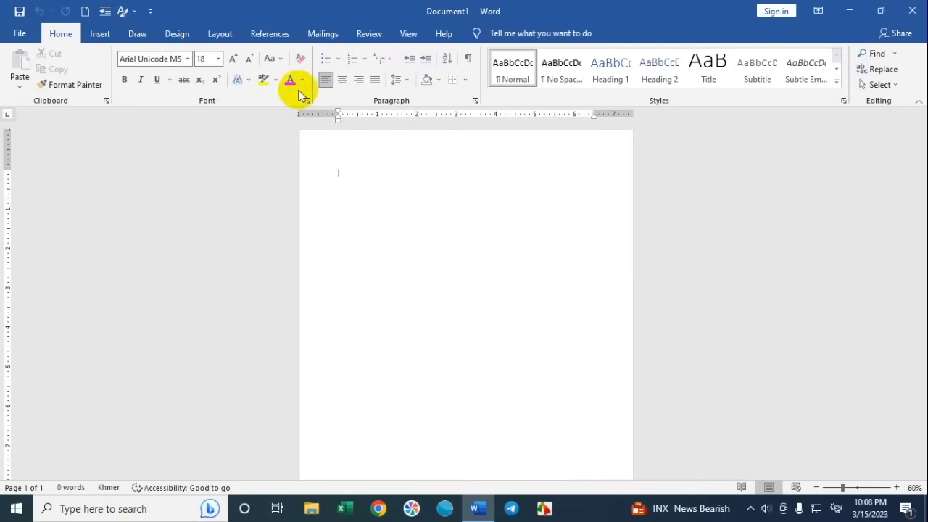
left_click(99, 34)
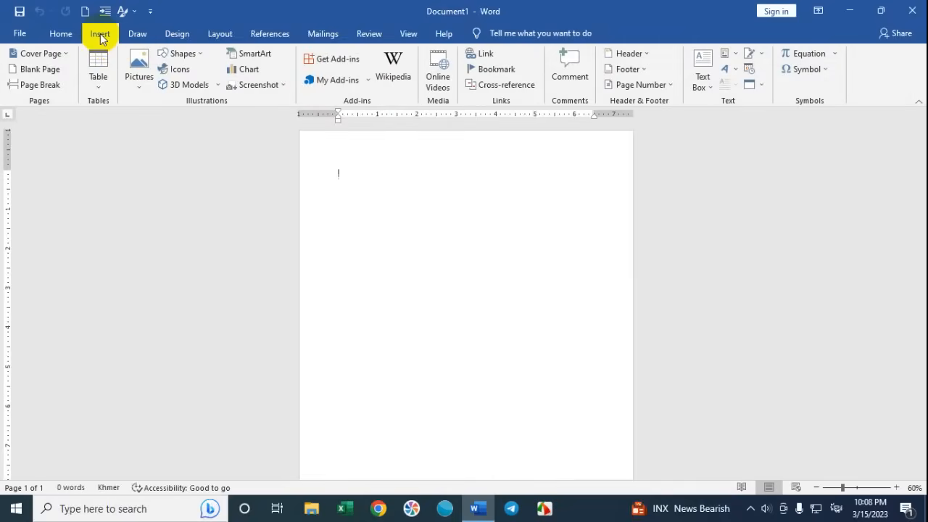
left_click(182, 53)
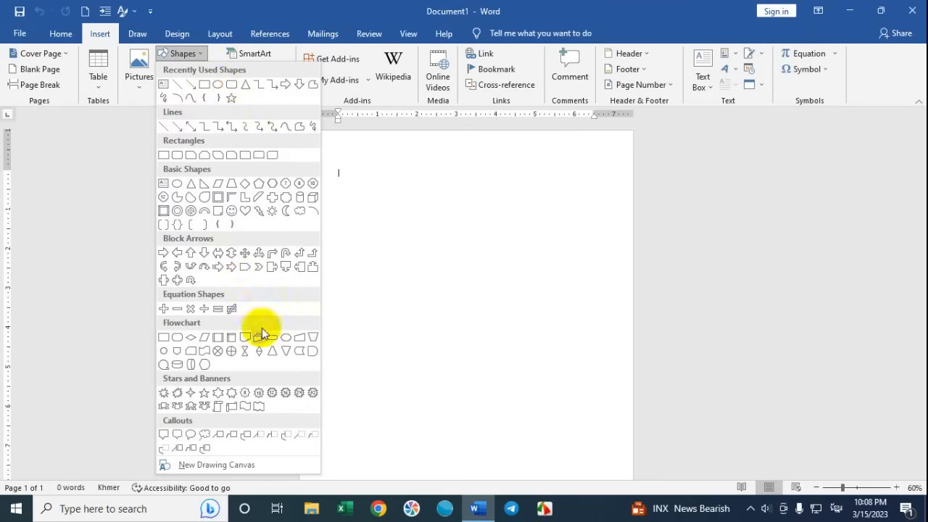
left_click(216, 270)
left_click_drag(342, 177, 442, 210)
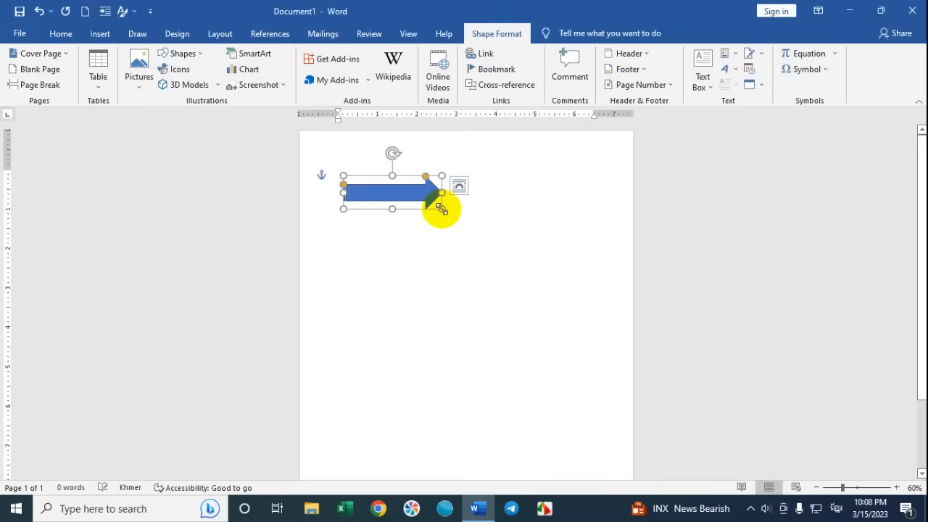
left_click(414, 255)
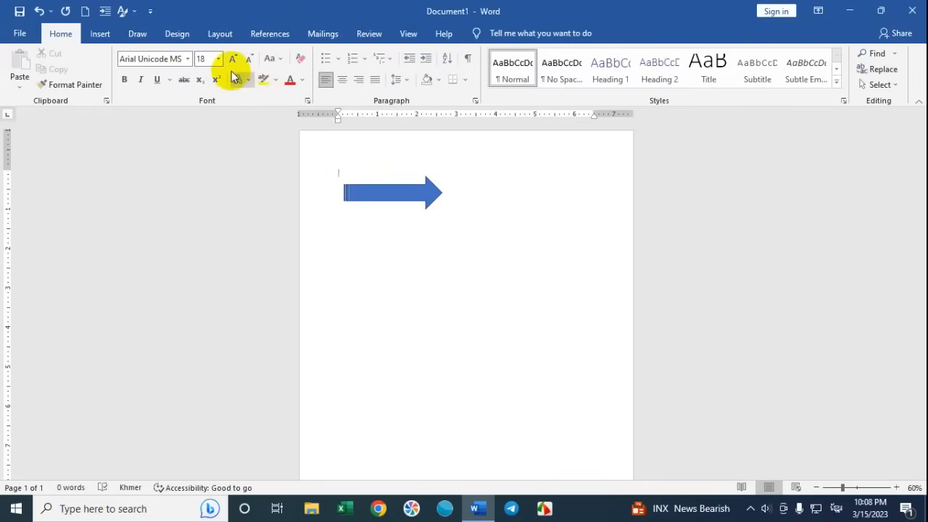
Step: Draw a small heart about 0.79" high and 0.78" wide just above the arrow's tip
left_click(101, 39)
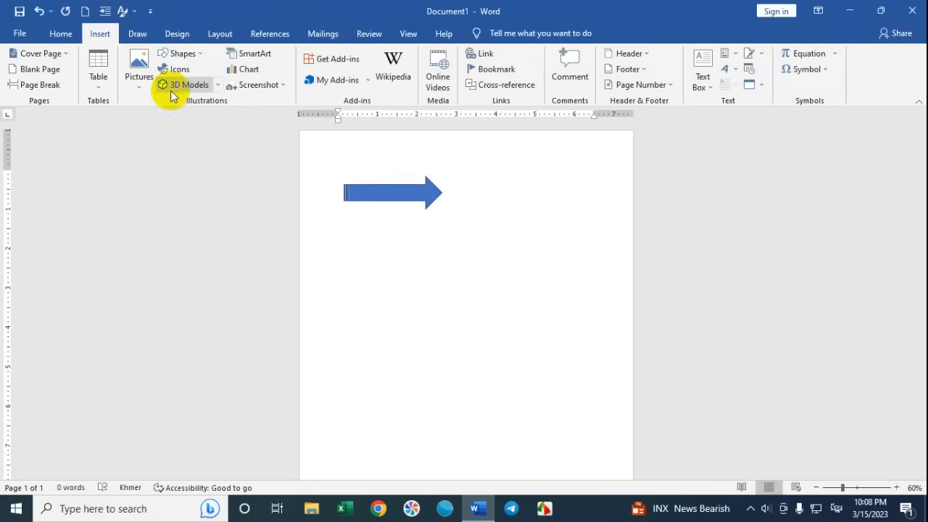
left_click(180, 54)
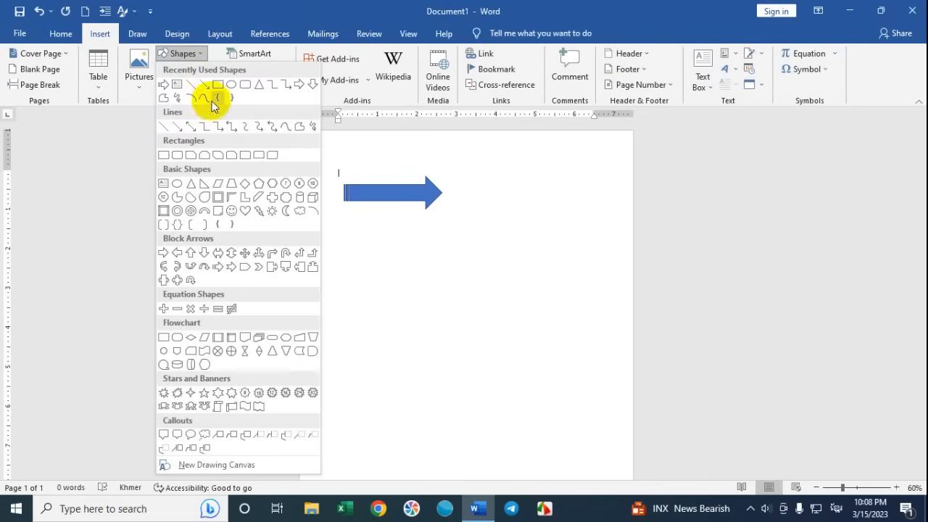
left_click(245, 211)
left_click_drag(426, 153, 446, 174)
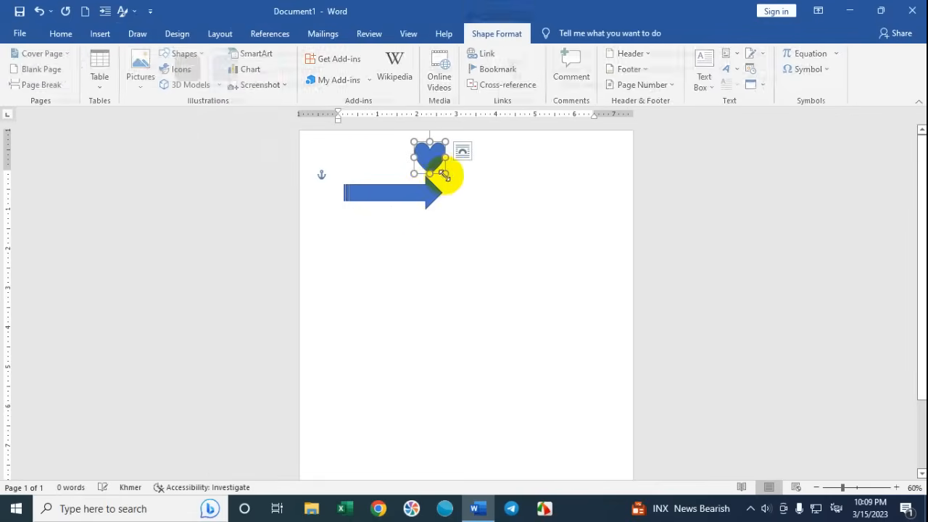
Step: Draw an upright oval to the right of the arrow and enlarge it to about 2.06" high and 1.28" wide
left_click(107, 36)
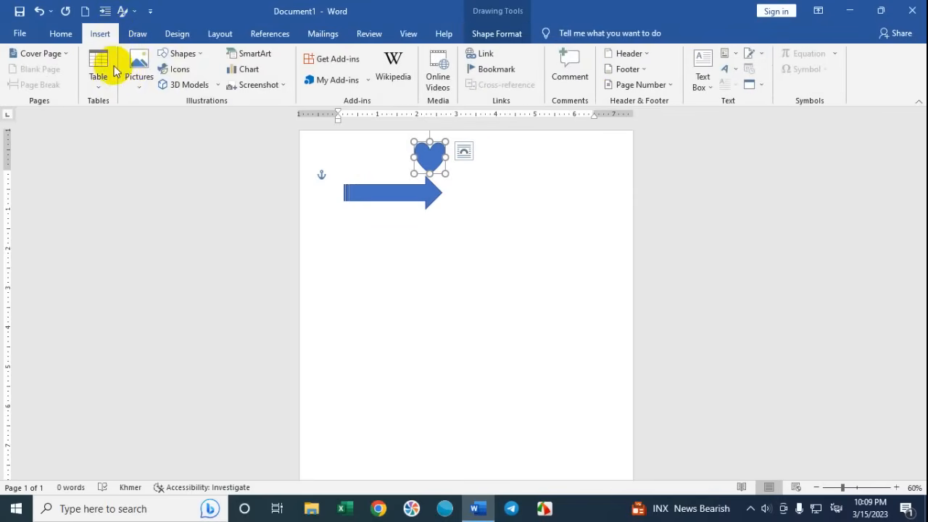
left_click(178, 55)
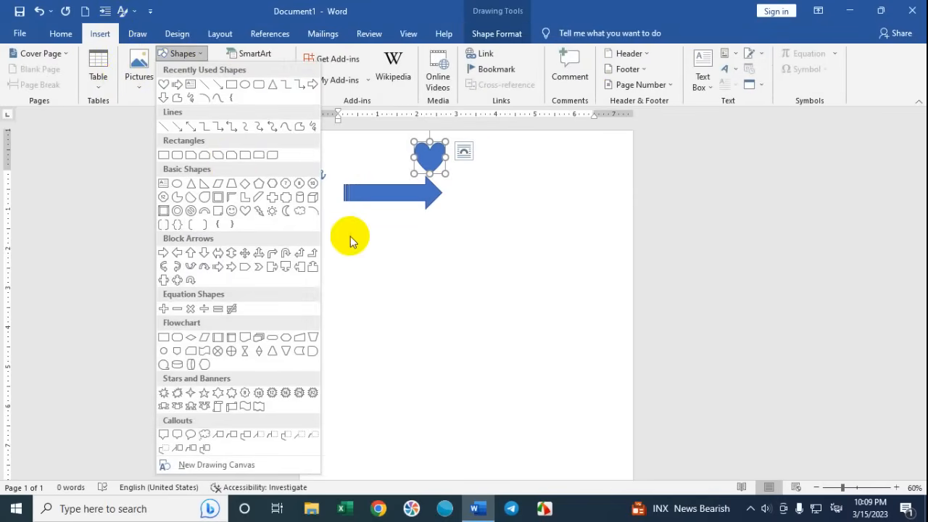
left_click(245, 87)
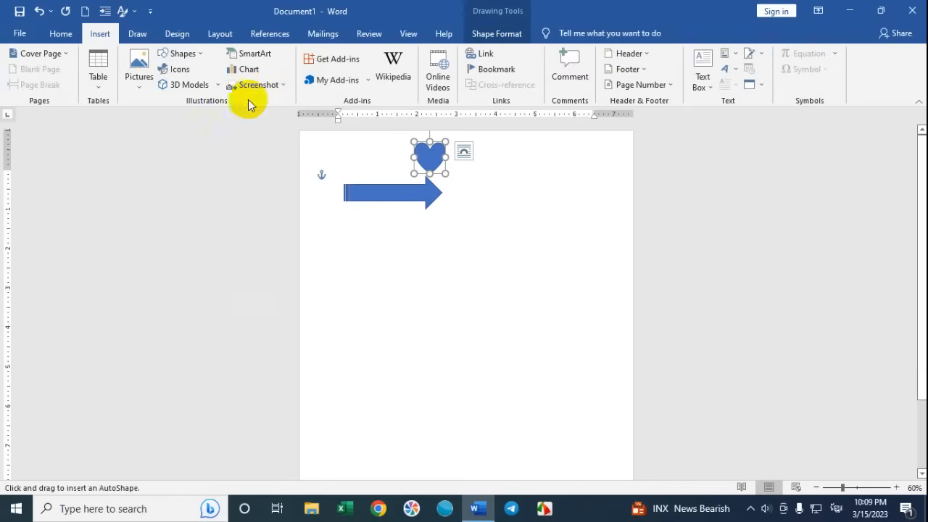
left_click_drag(503, 168, 539, 228)
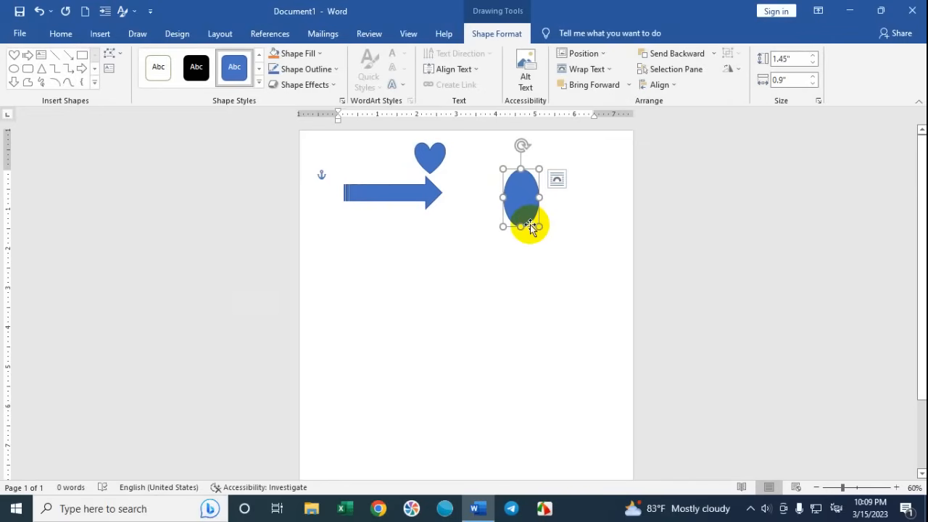
mouse_move(538, 227)
left_mouse_down()
mouse_move(544, 234)
mouse_move(534, 182)
mouse_move(579, 208)
mouse_move(534, 193)
mouse_move(556, 215)
mouse_move(546, 211)
mouse_move(557, 246)
mouse_move(541, 200)
mouse_move(553, 239)
mouse_move(554, 224)
left_mouse_up()
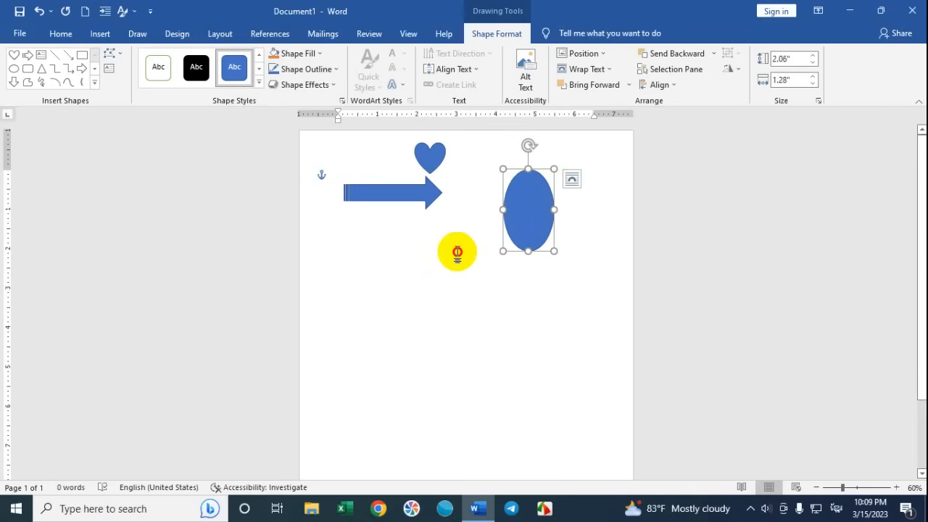
left_click(444, 241)
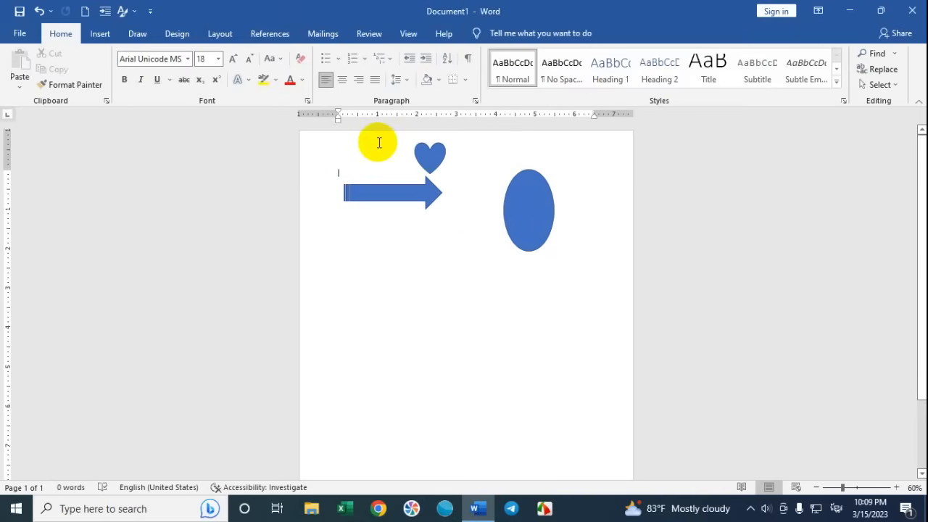
Step: Draw a perfect circle about 2.53" across below the arrow and move it up slightly
left_click(100, 35)
left_click(181, 53)
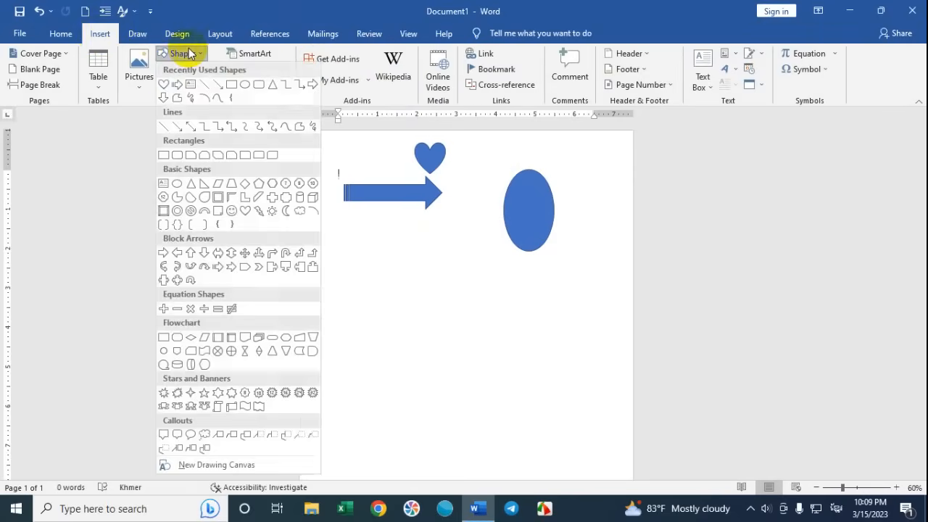
left_click(243, 86)
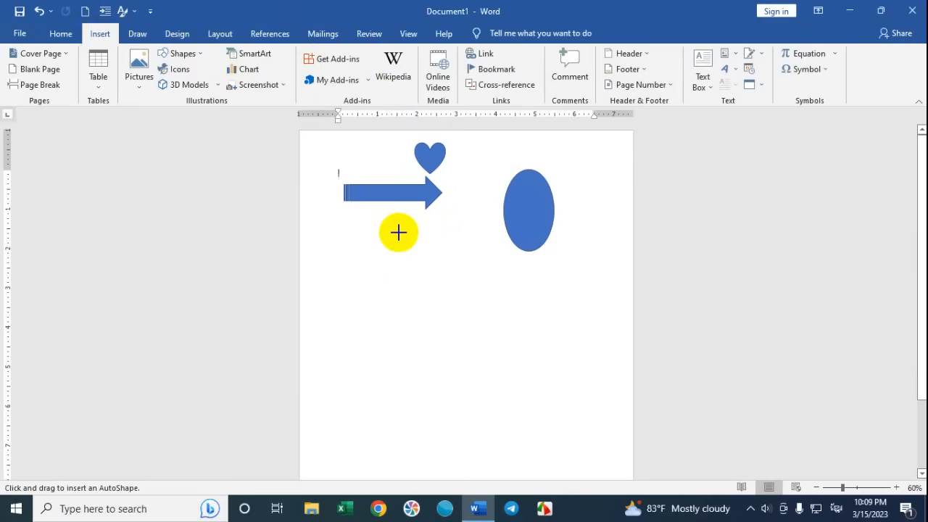
left_click_drag(400, 232, 498, 331)
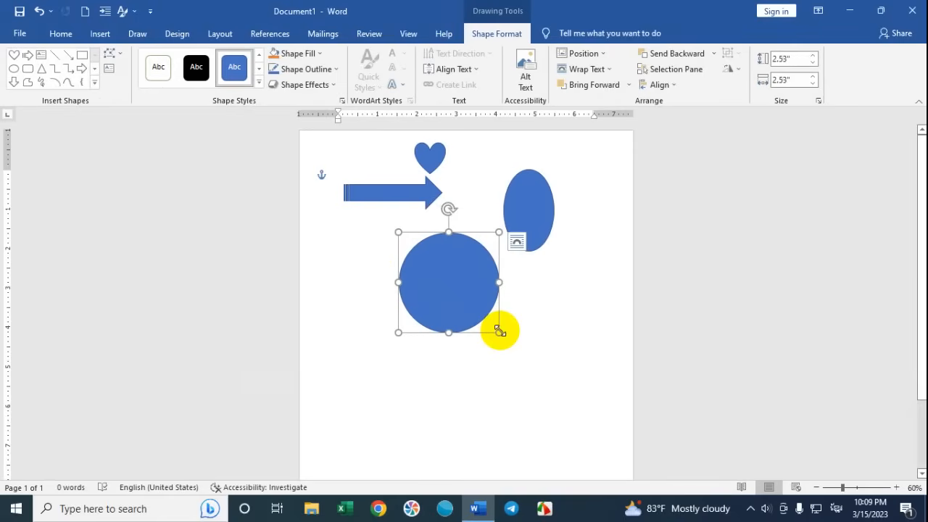
left_click(556, 265)
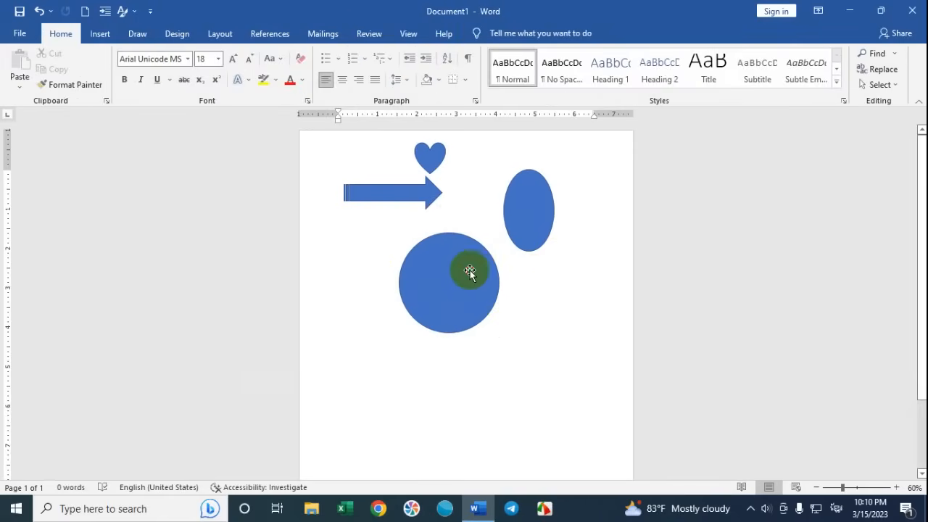
left_click_drag(458, 271, 456, 253)
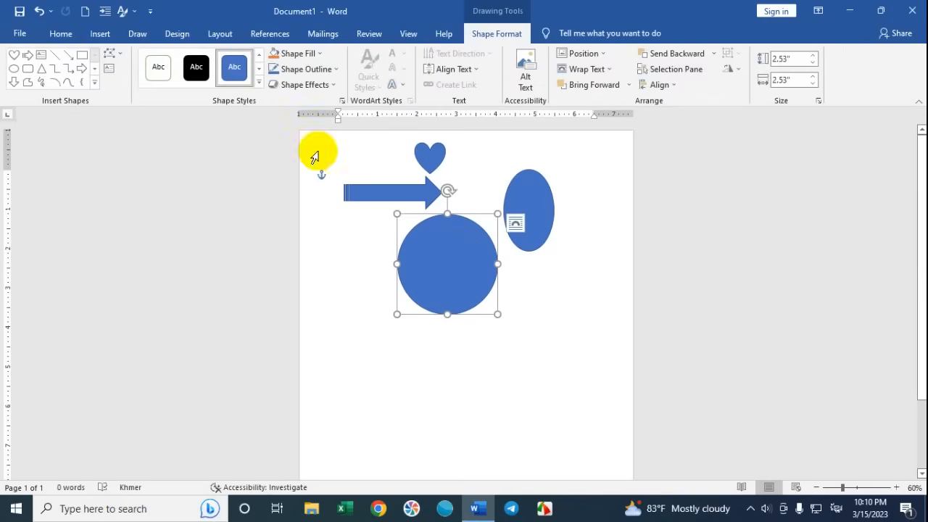
Step: Draw a 14-point explosion shape about 1.62" high and 1.36" wide below the oval
left_click(98, 34)
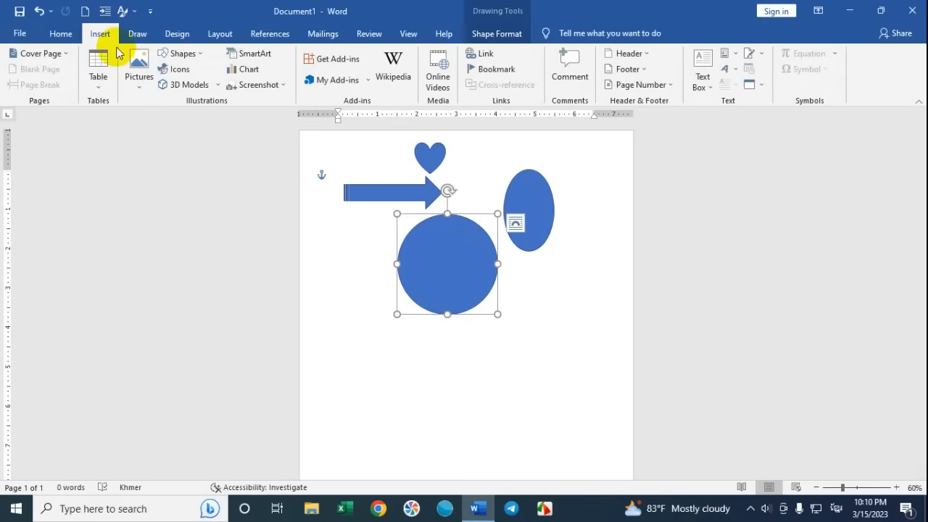
left_click(174, 54)
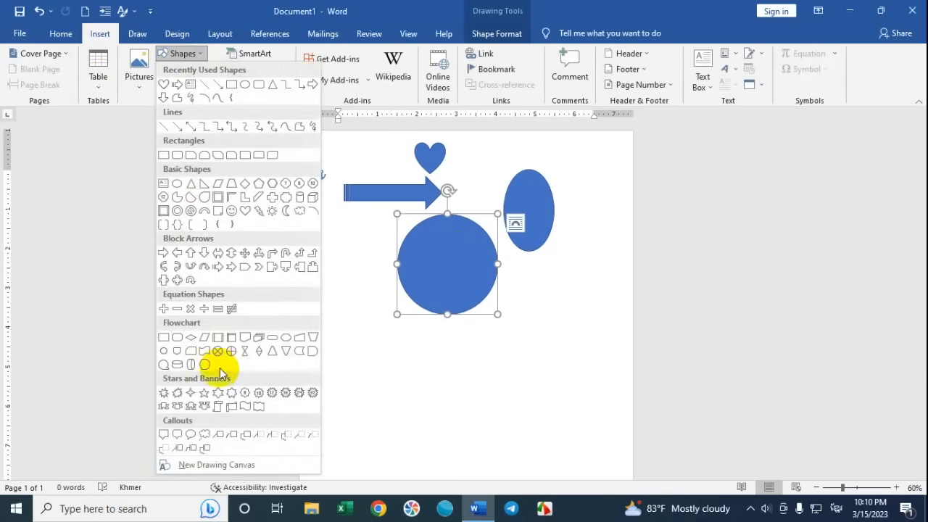
left_click(177, 392)
left_click_drag(564, 331, 510, 266)
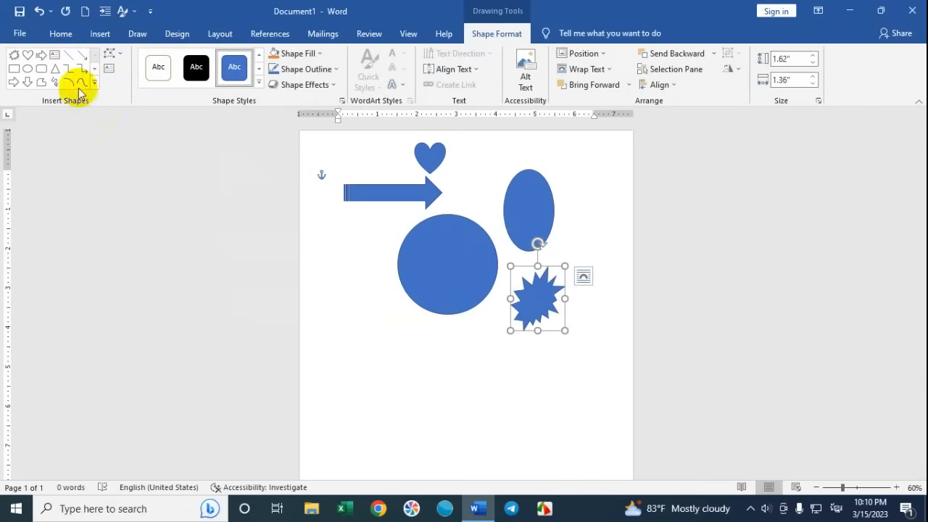
Step: Draw a downward-tilted ribbon banner about 1.28" high and 4.12" wide below the circle
left_click(98, 36)
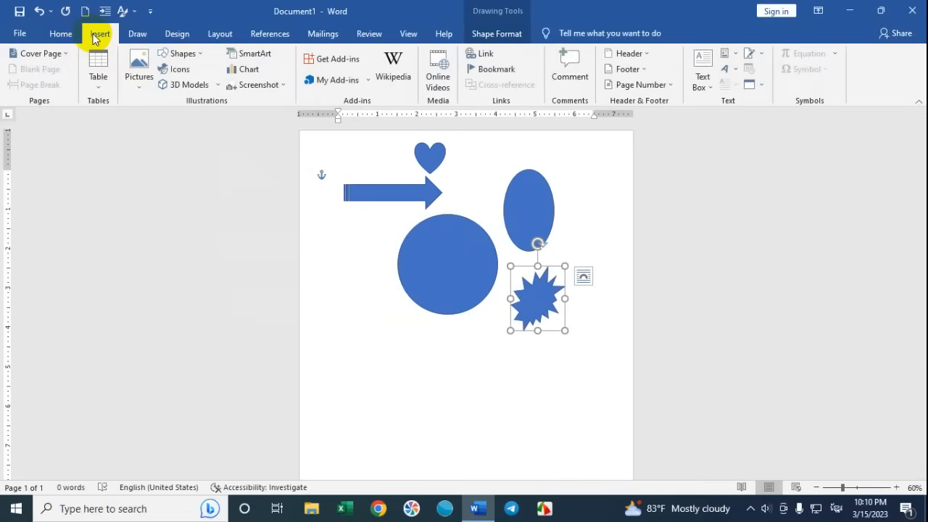
left_click(181, 53)
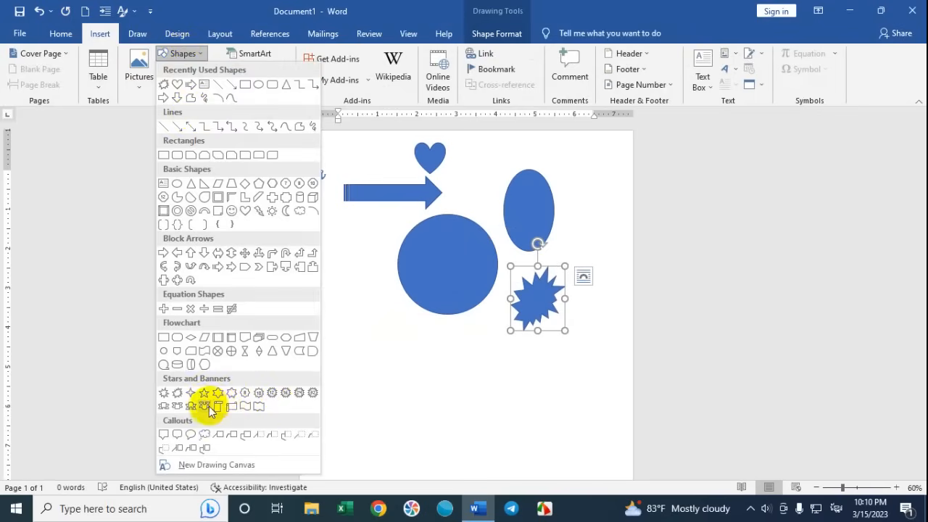
left_click(181, 406)
left_click_drag(328, 296, 437, 368)
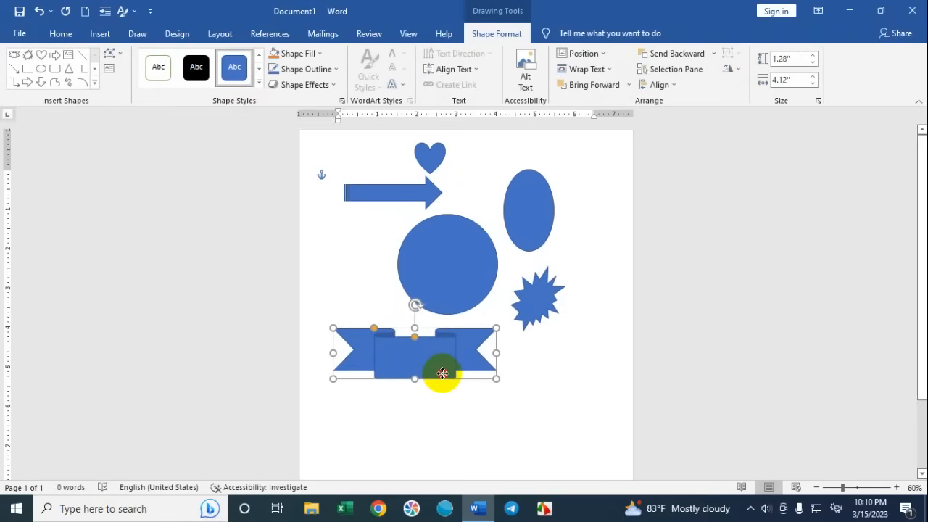
left_click(546, 369)
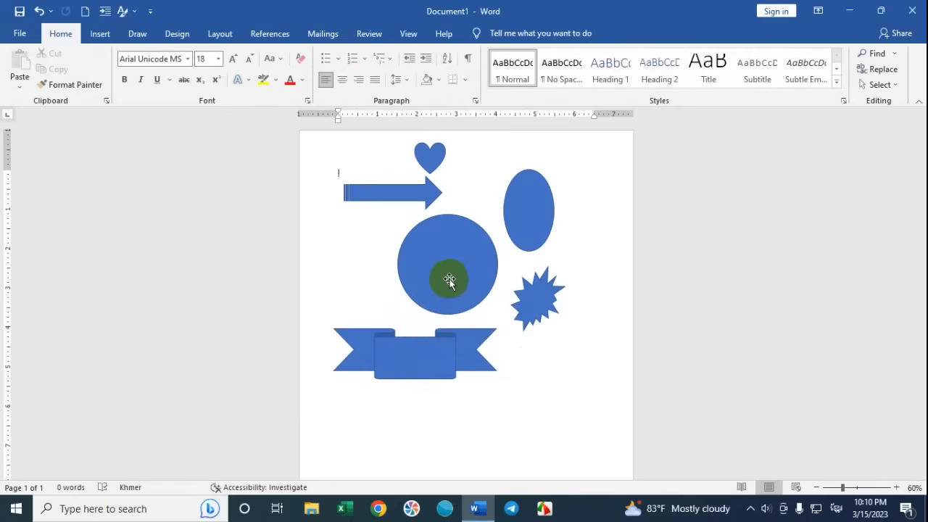
Step: Set the heart shape to No Fill, leaving only its outline
left_click(450, 277)
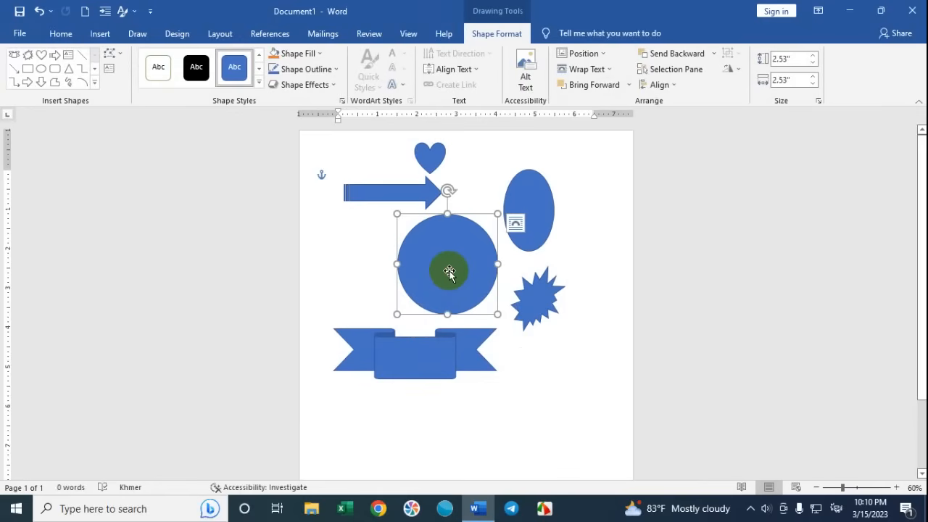
left_click(536, 247)
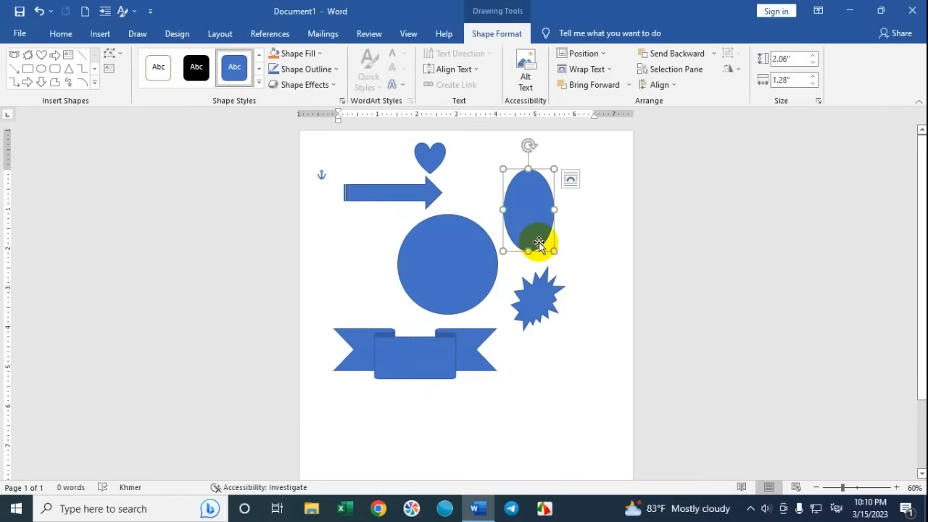
left_click(440, 160)
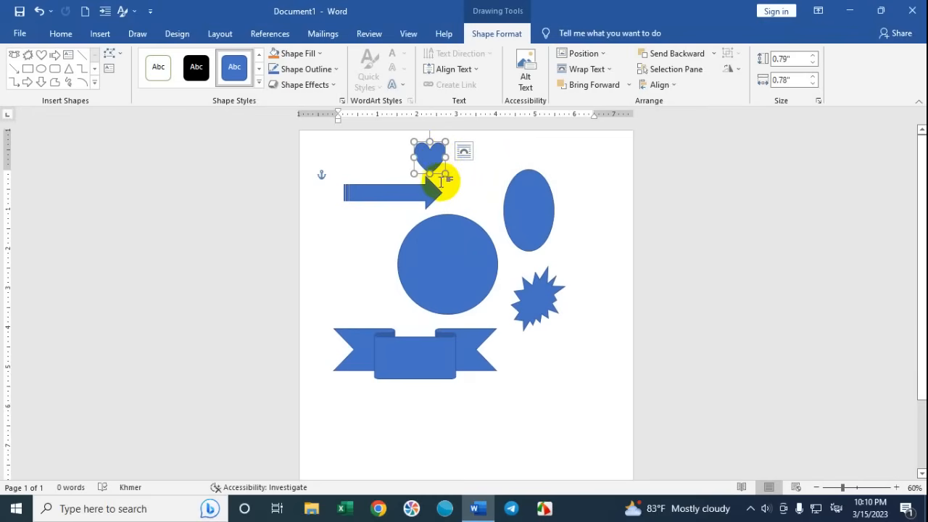
left_click(320, 55)
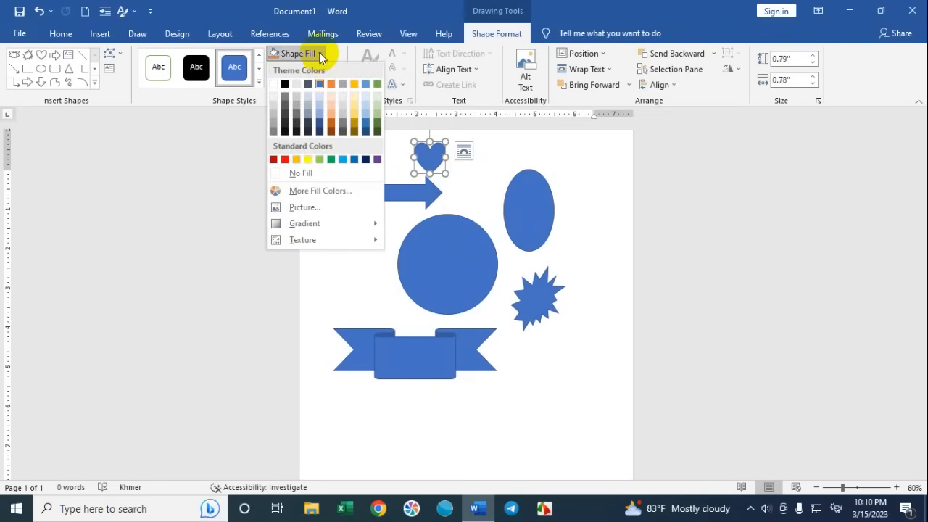
left_click(278, 173)
left_click(469, 185)
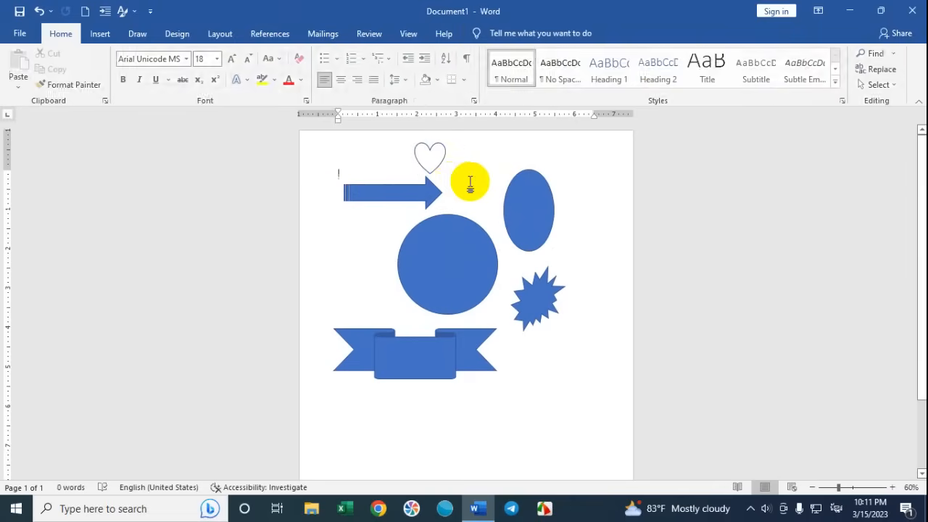
Step: Enlarge the heart to about 1.33" high and 1.24" wide and move it right, between the arrow and the oval
left_click(432, 169)
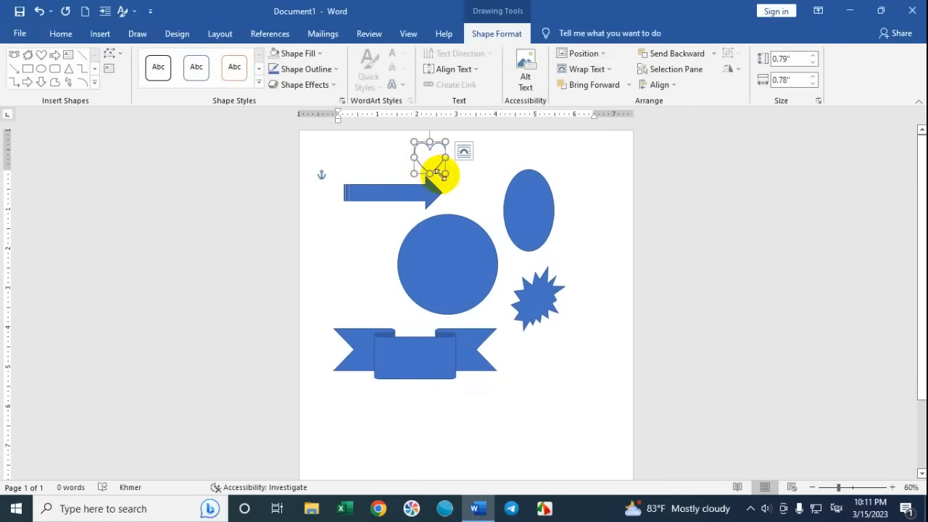
left_click_drag(443, 174, 462, 195)
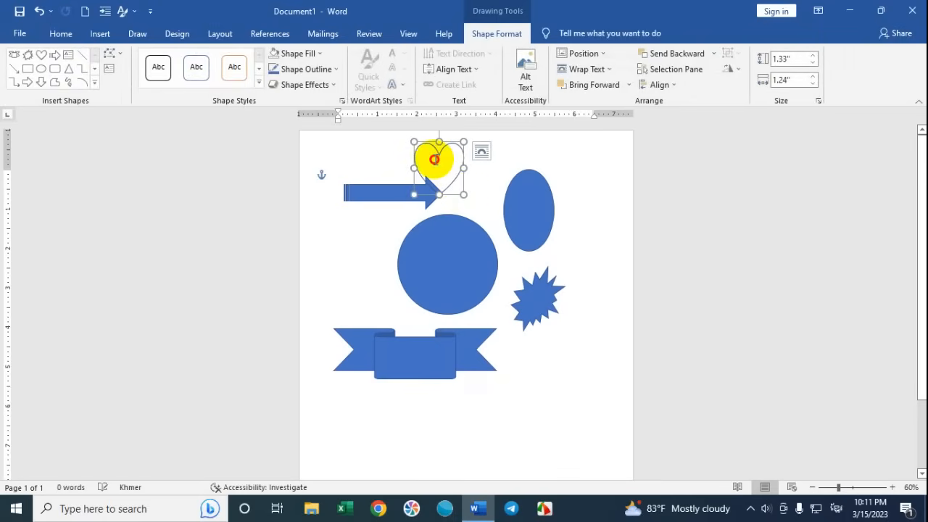
left_click(450, 150)
left_click_drag(464, 174, 489, 170)
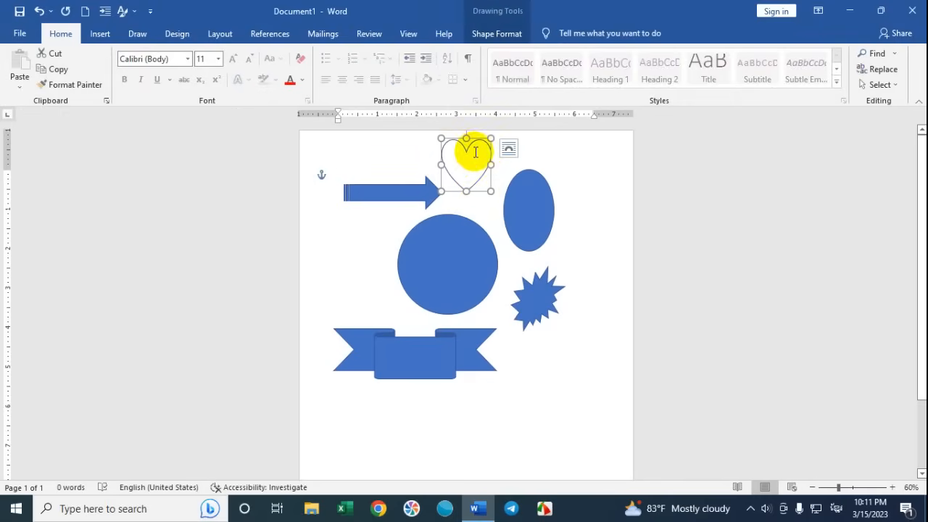
Step: Set the heart's outline colour to Dark Red
left_click(302, 80)
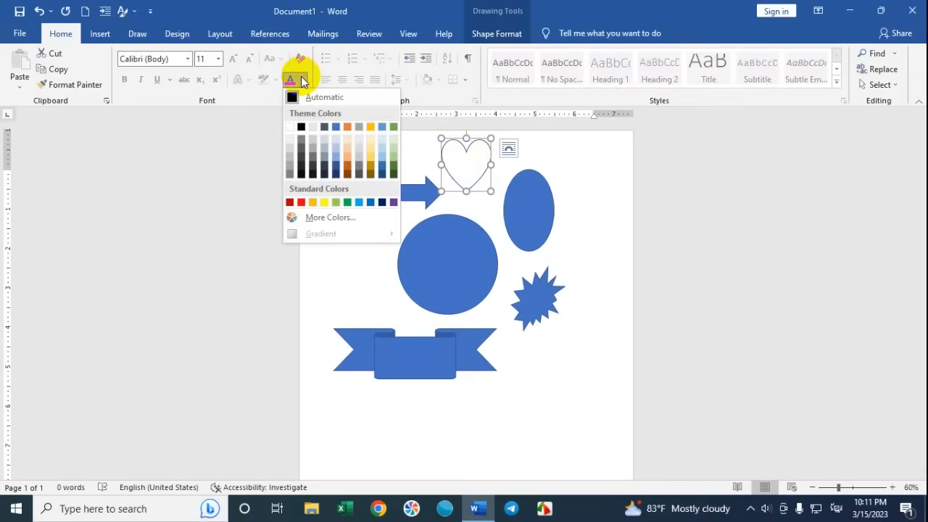
left_click(298, 202)
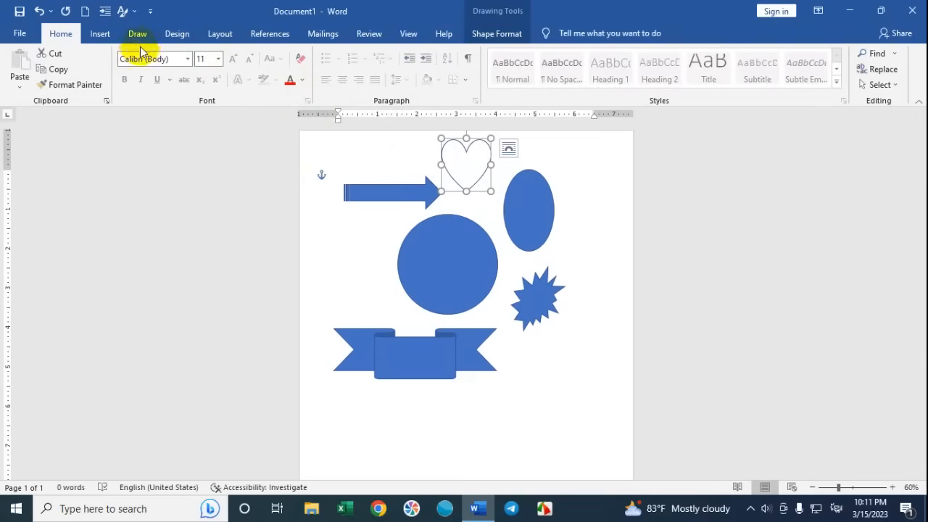
left_click(498, 38)
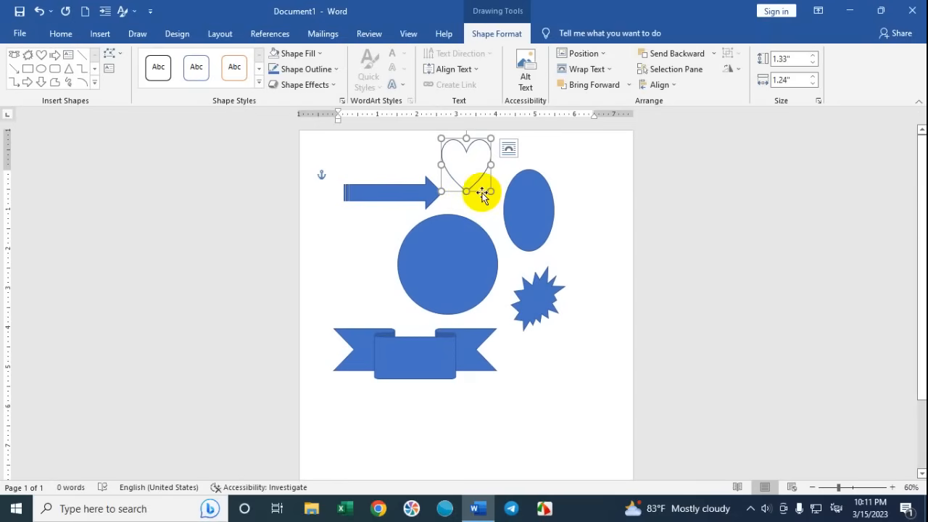
left_click(336, 69)
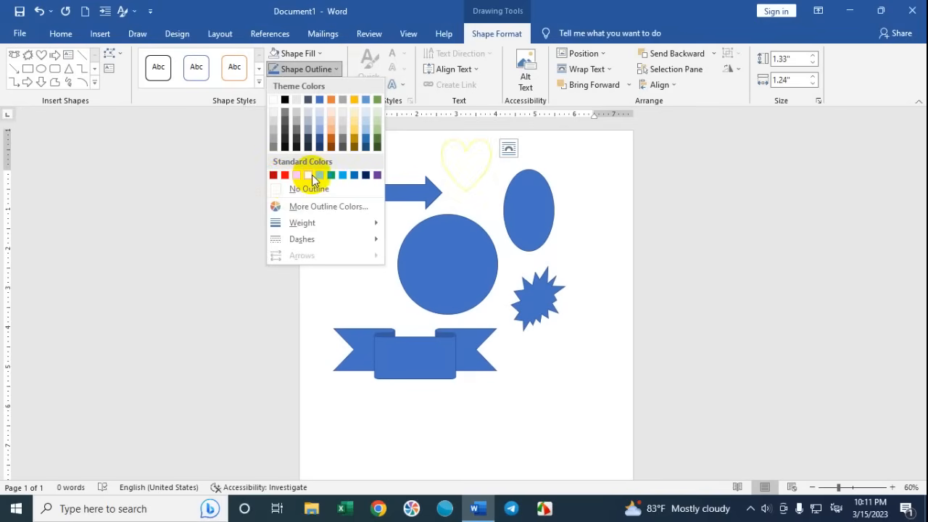
left_click(274, 178)
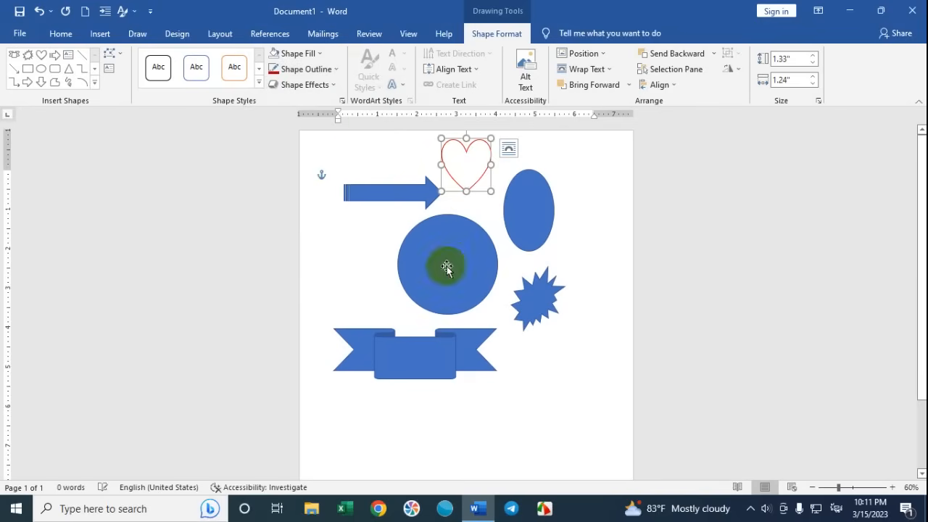
left_click(538, 356)
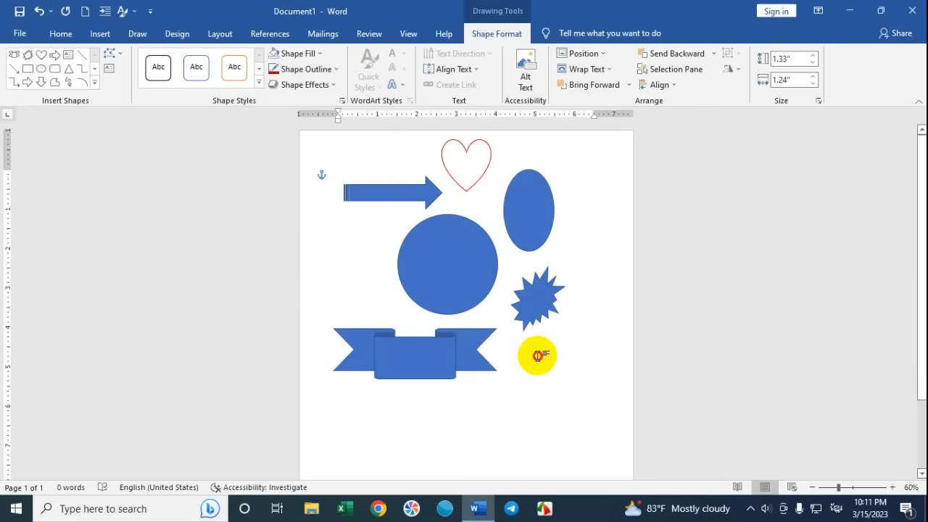
Step: Set the arrow, circle, oval, explosion and ribbon banner together to No Fill
left_click(409, 194)
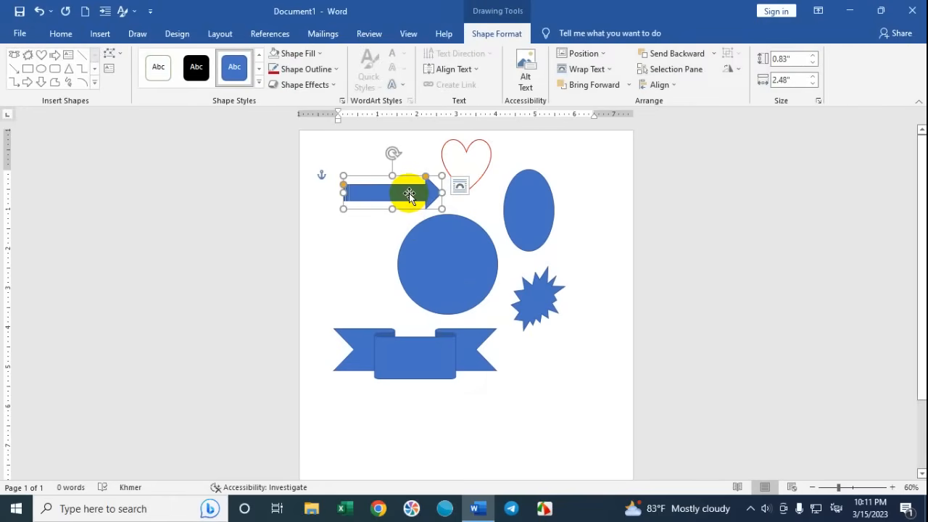
left_click(430, 230, "shift")
left_click(524, 191, "shift")
left_click(537, 294, "shift")
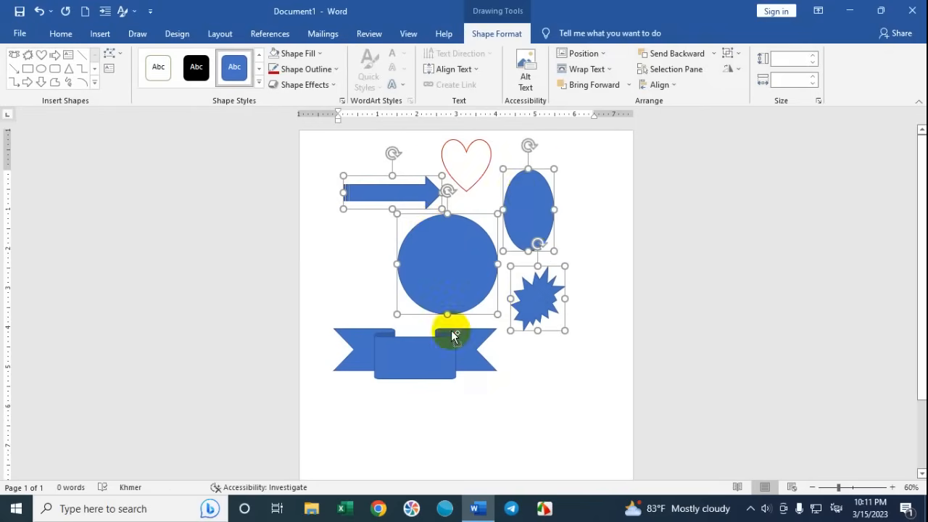
left_click(429, 341, "shift")
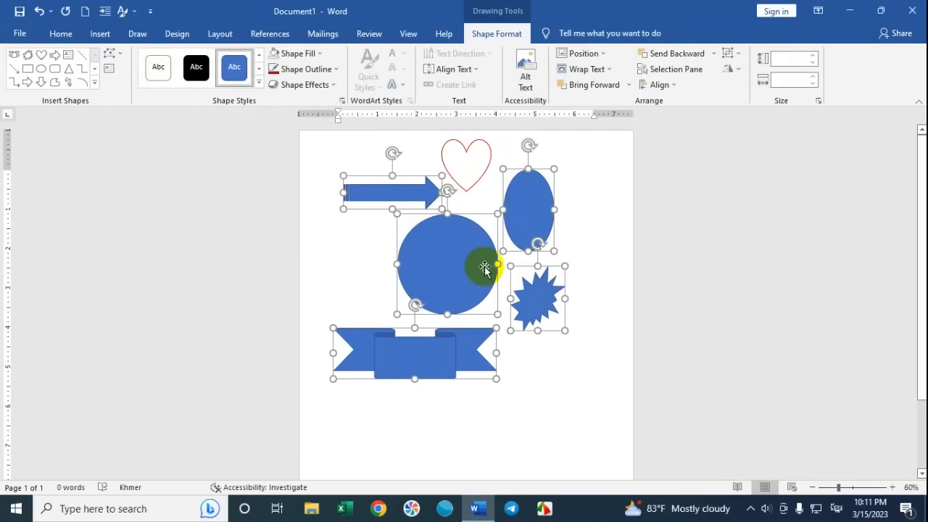
left_click(319, 55)
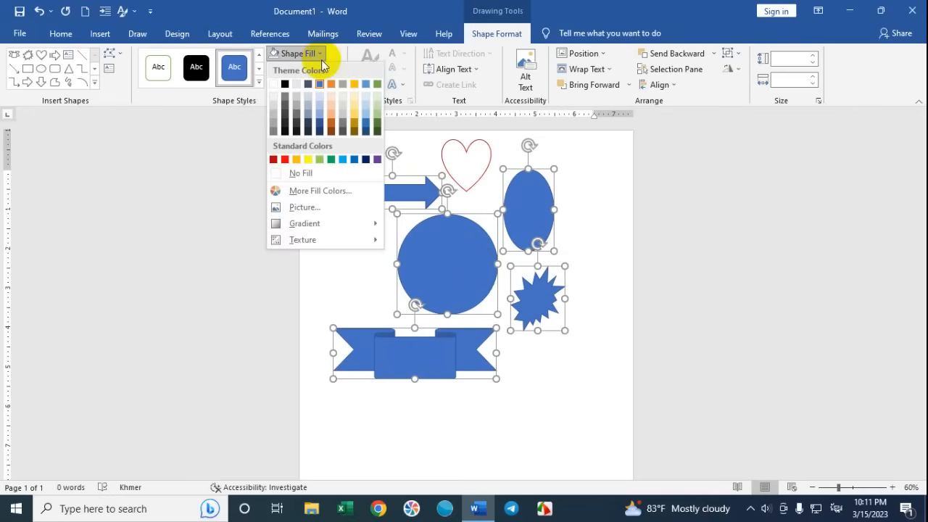
left_click(284, 173)
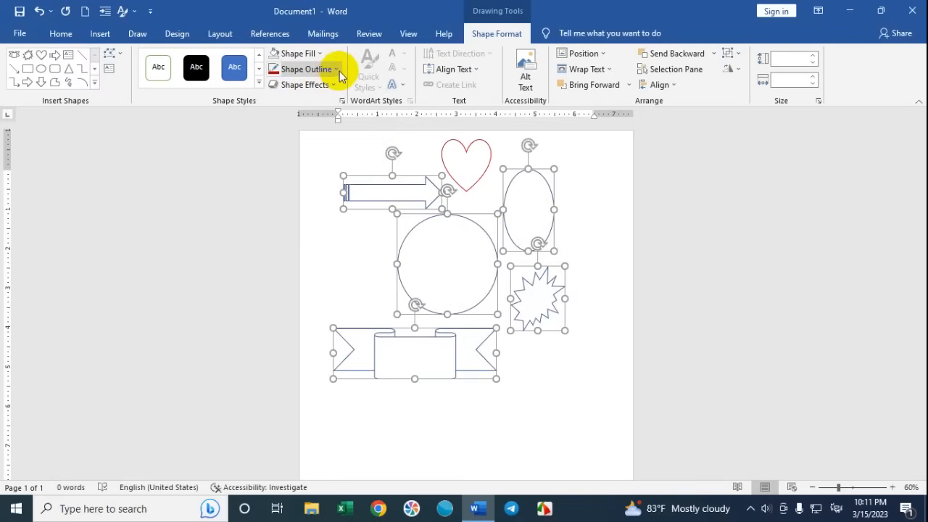
Step: Set the outline colour of the arrow, circle, oval, explosion and ribbon banner to standard green
left_click(337, 69)
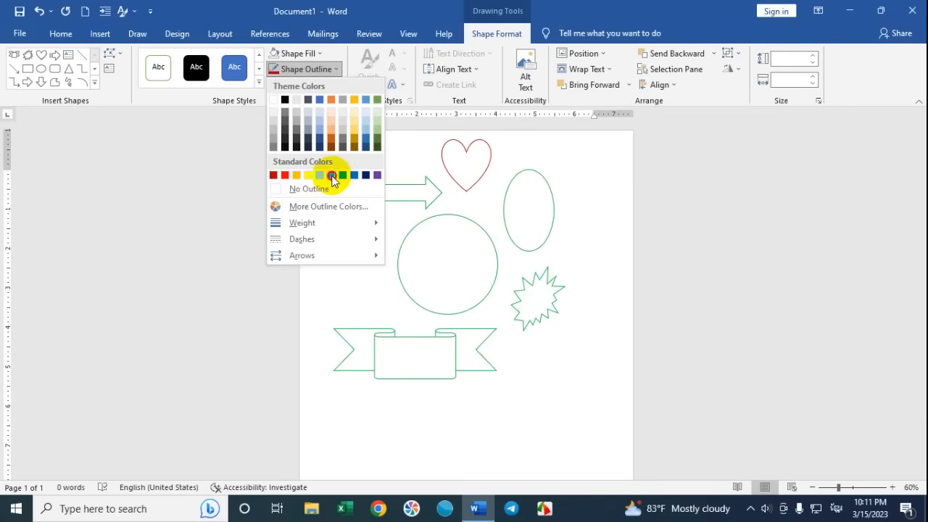
left_click(332, 176)
left_click(568, 214)
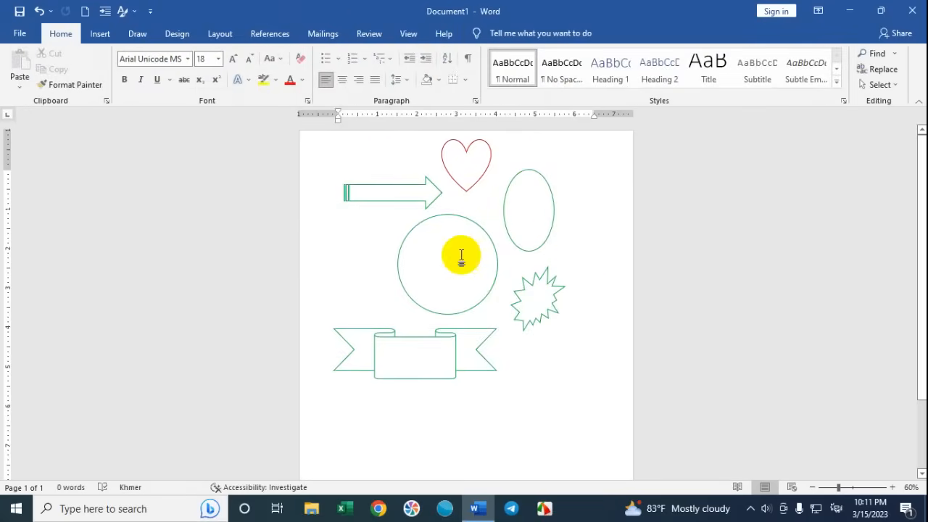
left_click(432, 341)
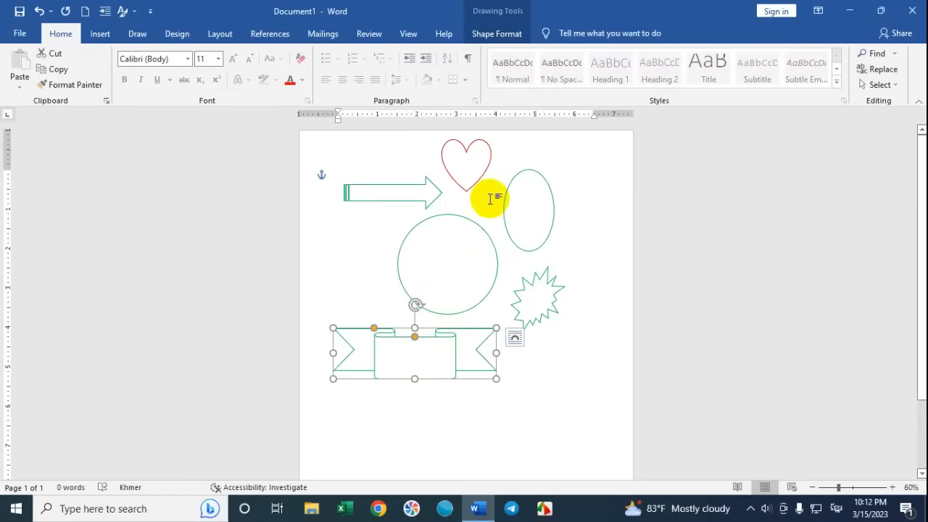
left_click(428, 240)
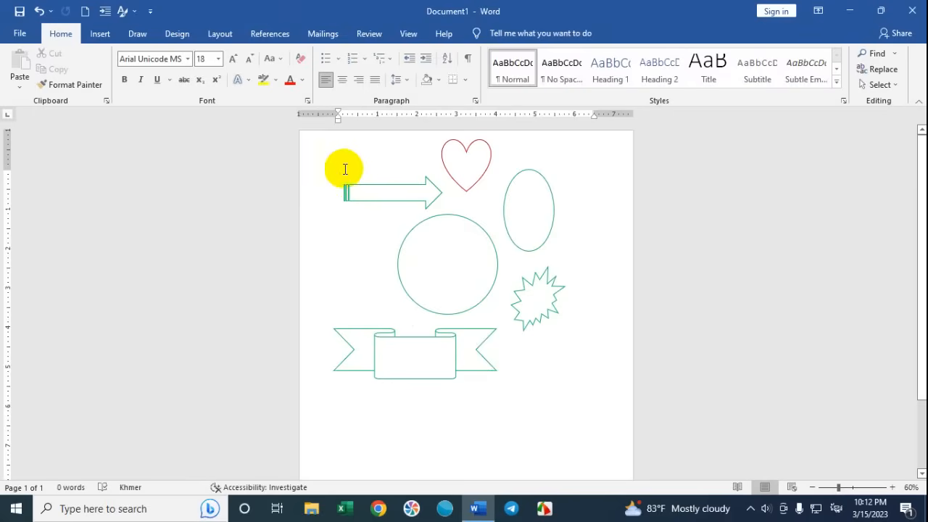
Step: Draw a text box about 1.59" high and 1.6" wide inside the circle
left_click(102, 33)
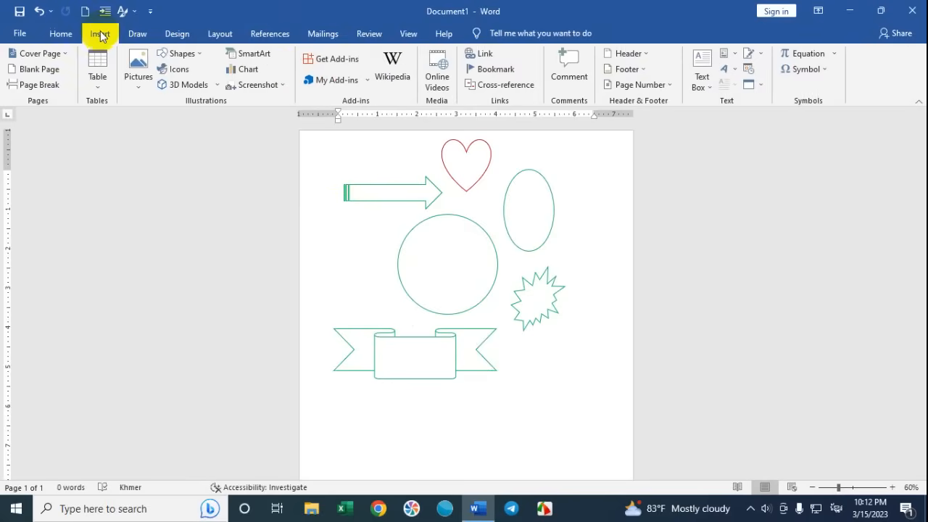
left_click(191, 55)
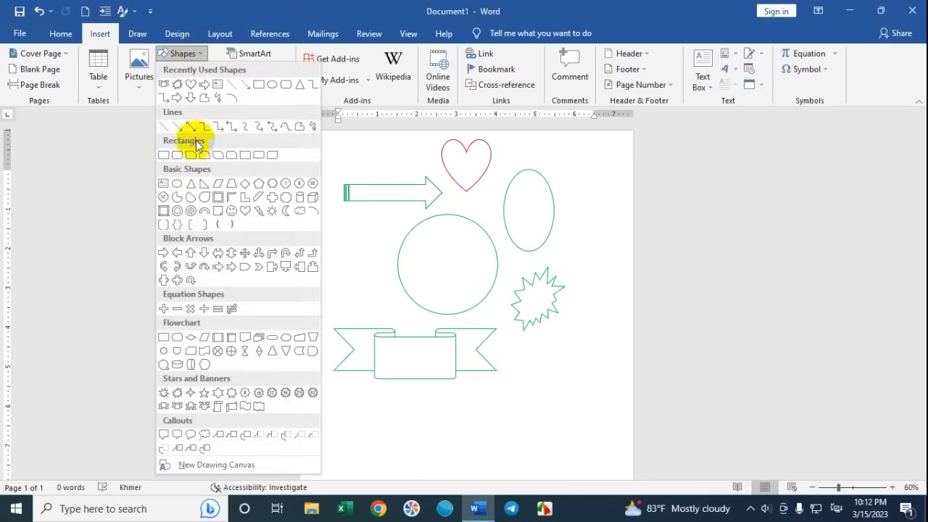
left_click(218, 85)
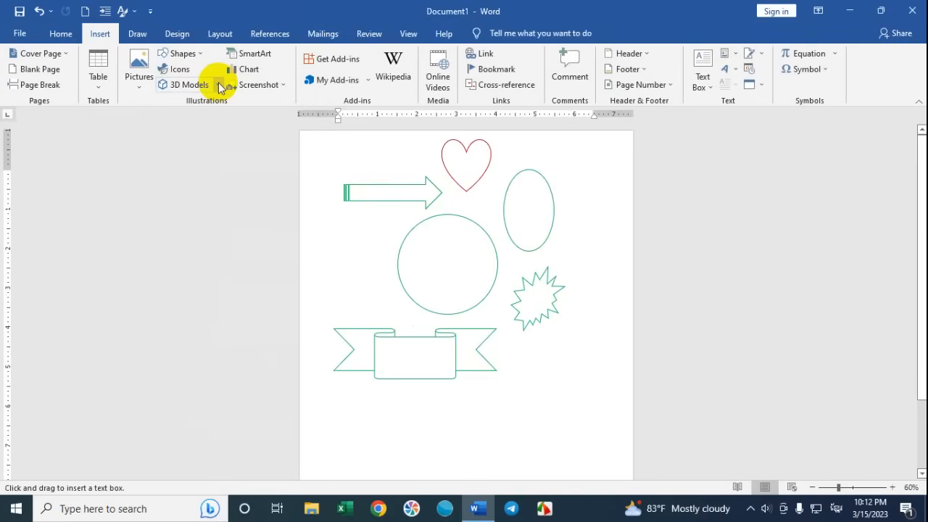
left_click_drag(334, 235, 478, 293)
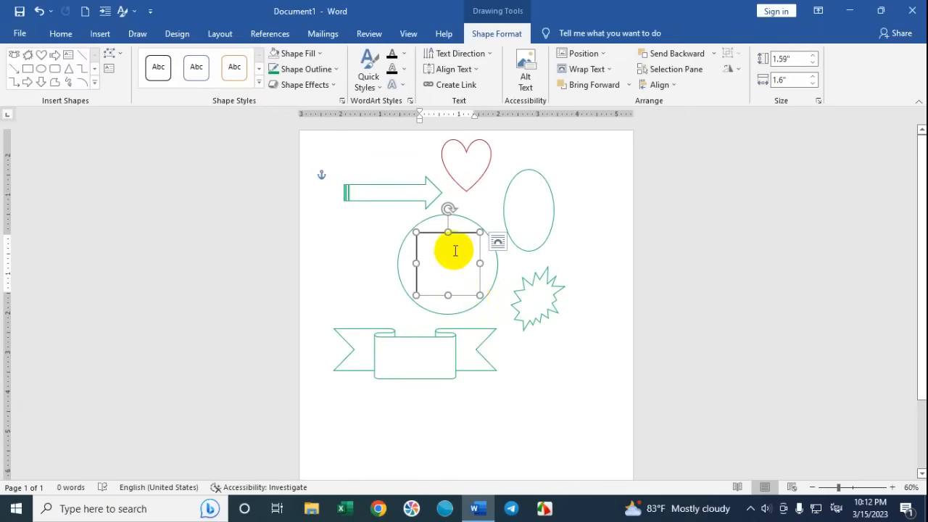
left_click(576, 251)
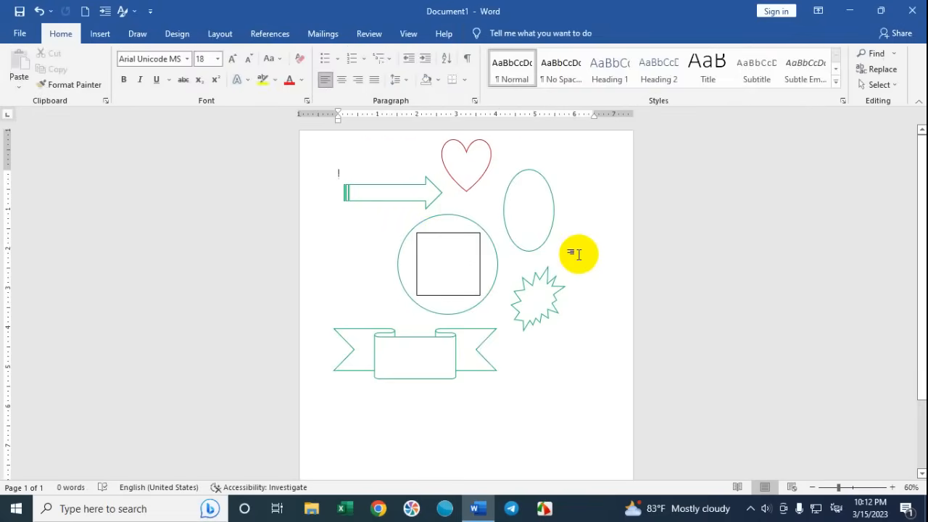
Step: Move the text box up so that it overlaps the circle's upper edge
left_click(458, 236)
left_click(466, 238)
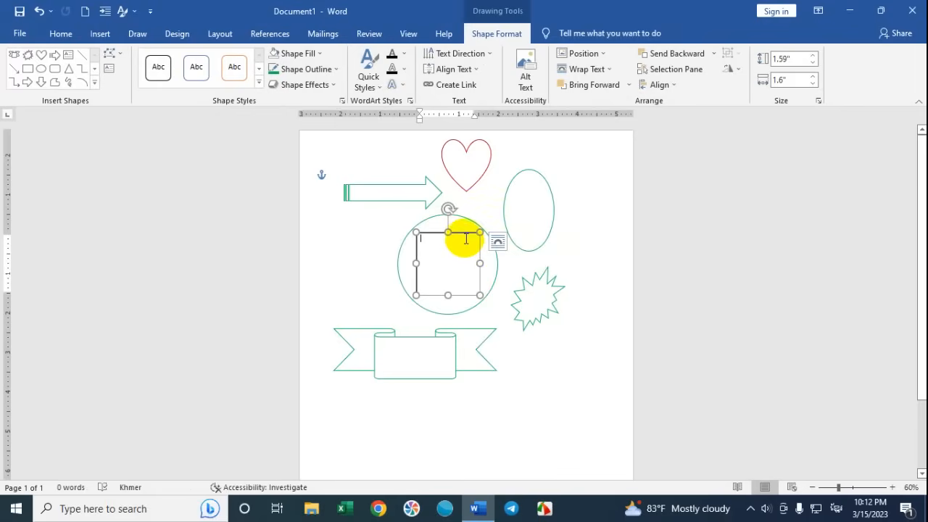
left_click_drag(465, 236, 465, 217)
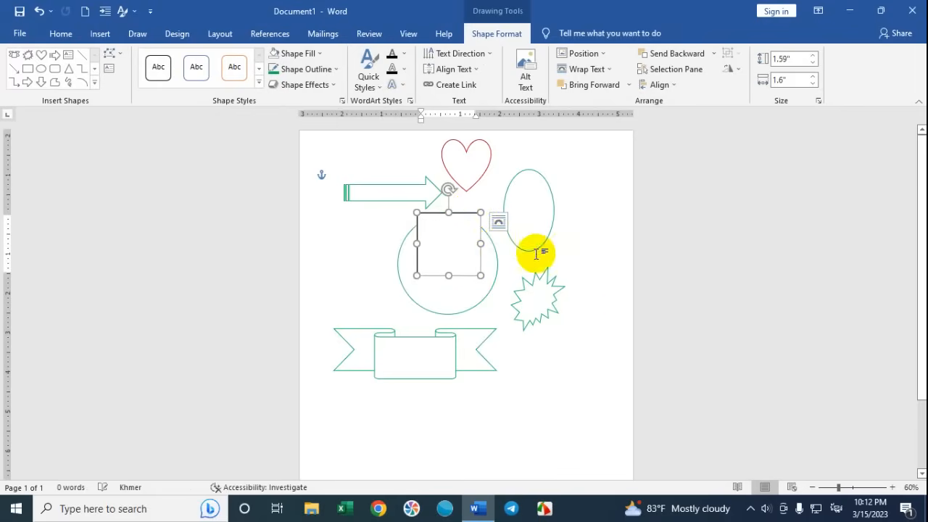
left_click(572, 255)
Step: Set the text box to No Fill
left_click(463, 218)
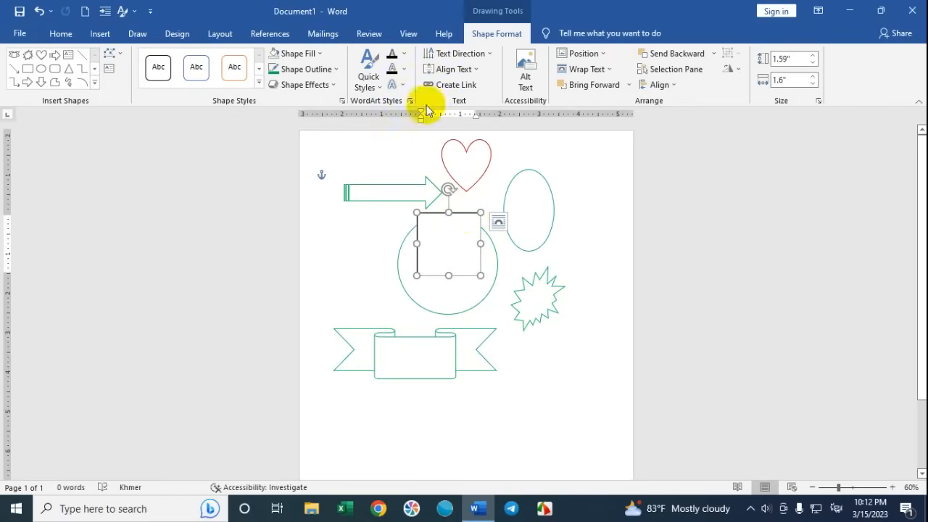
left_click(323, 54)
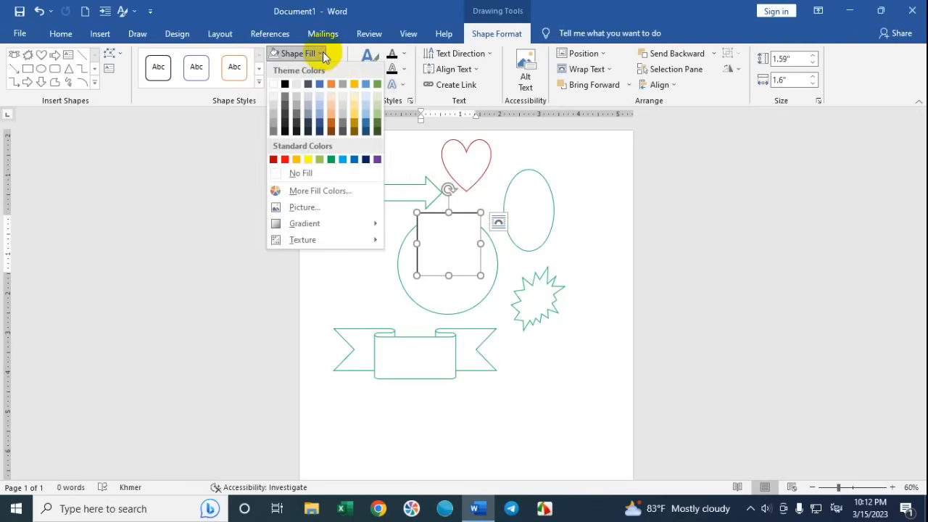
left_click(277, 175)
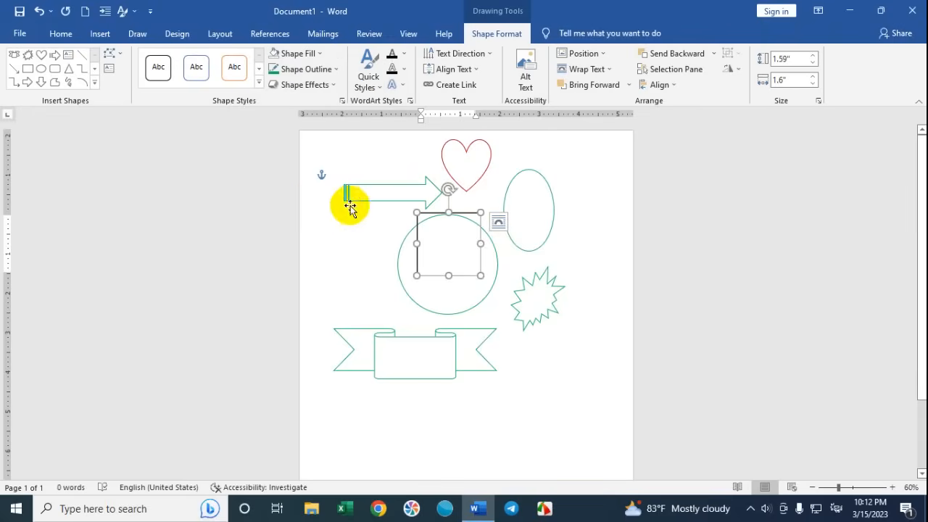
left_click(600, 240)
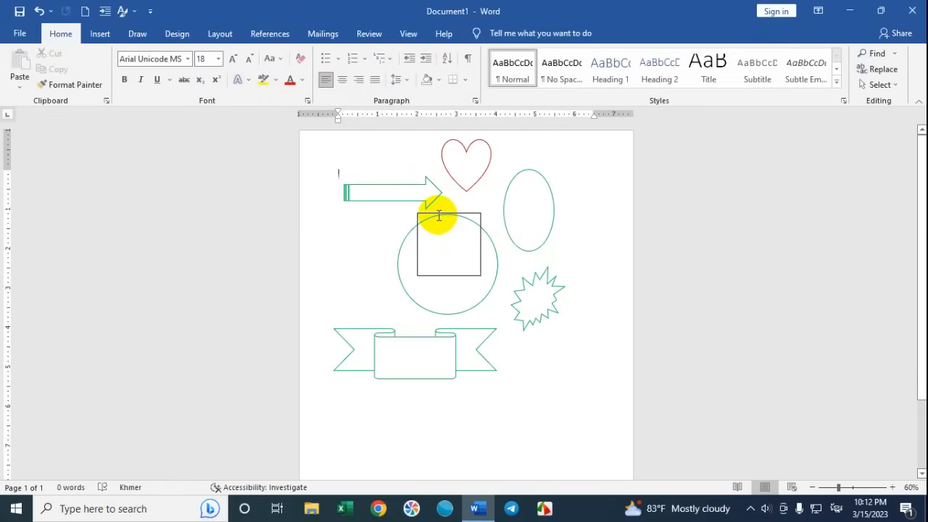
Step: Set the text box to No Outline and move it back down into the middle of the circle
left_click(474, 216)
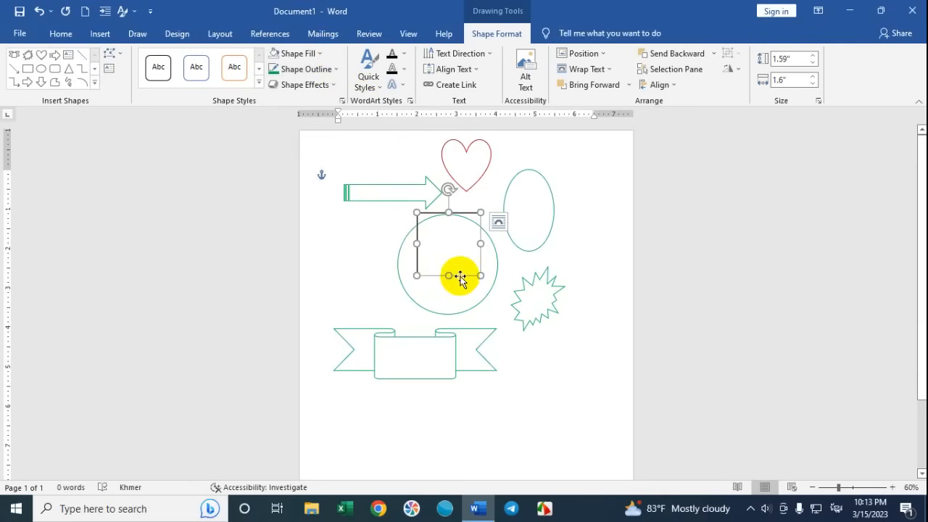
left_click(333, 68)
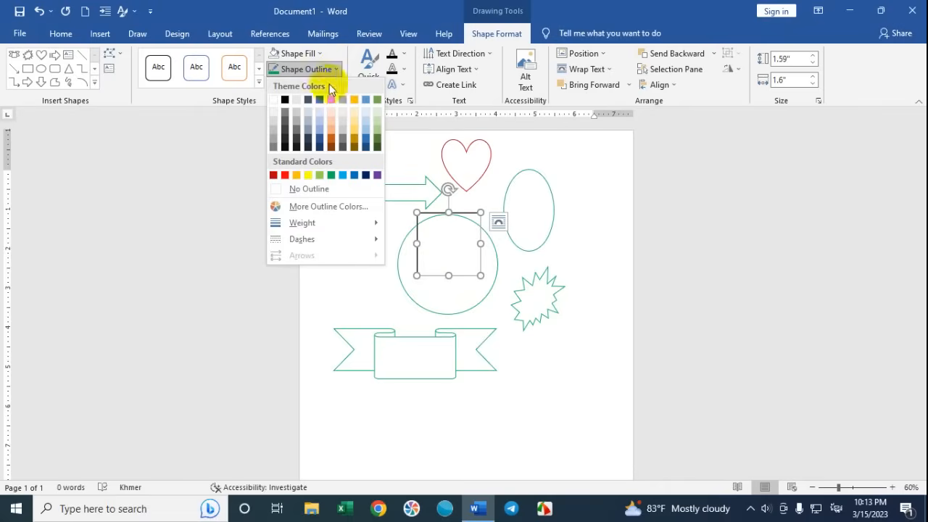
left_click(292, 189)
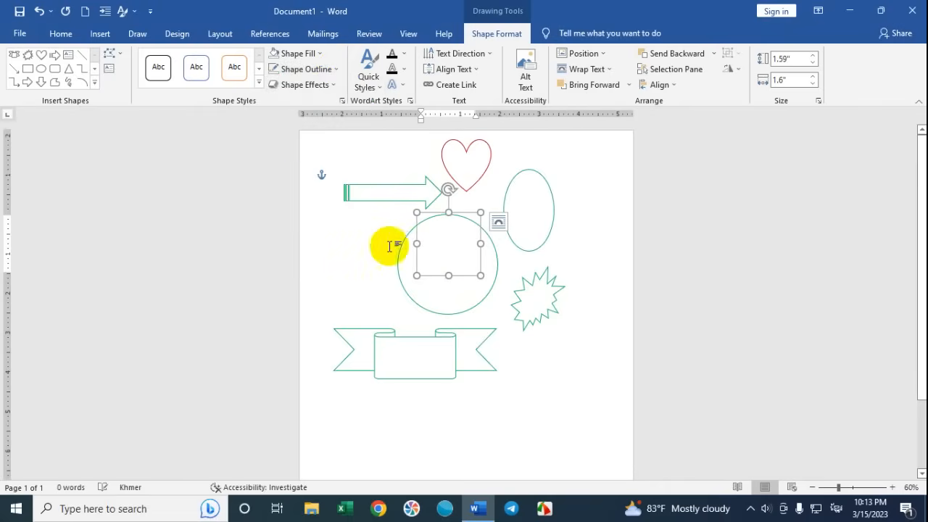
left_click_drag(465, 276, 465, 295)
left_click(580, 238)
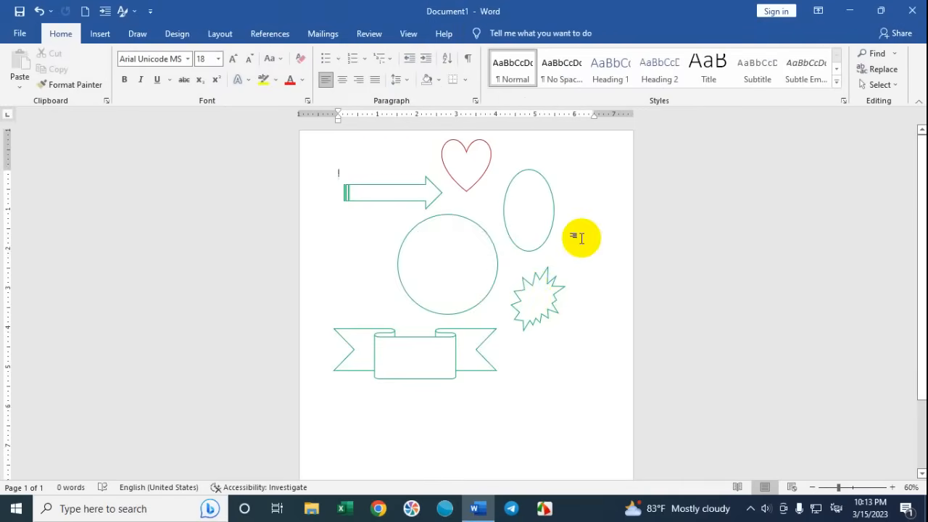
Step: Set the font of the text box inside the circle to Khmer OS Battambang and enter the Khmer word រង្វង់
key("alt+shift")
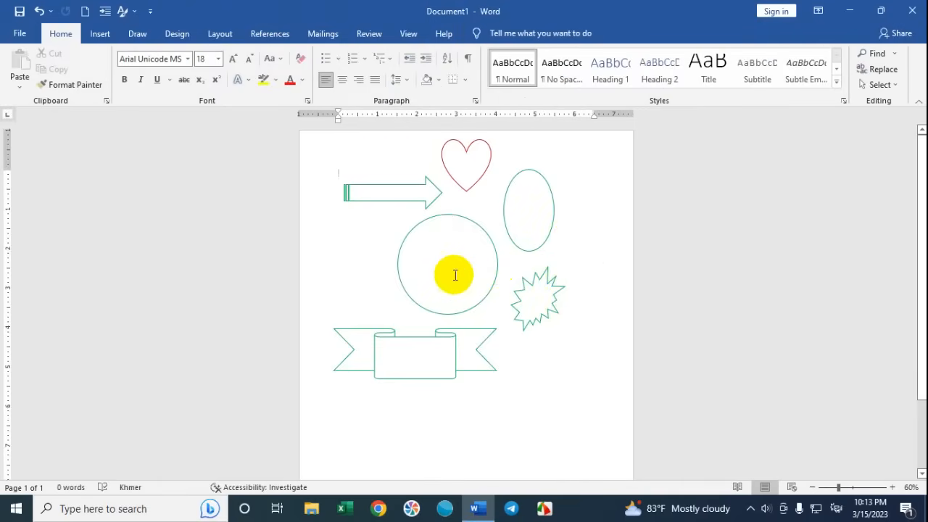
left_click(440, 239)
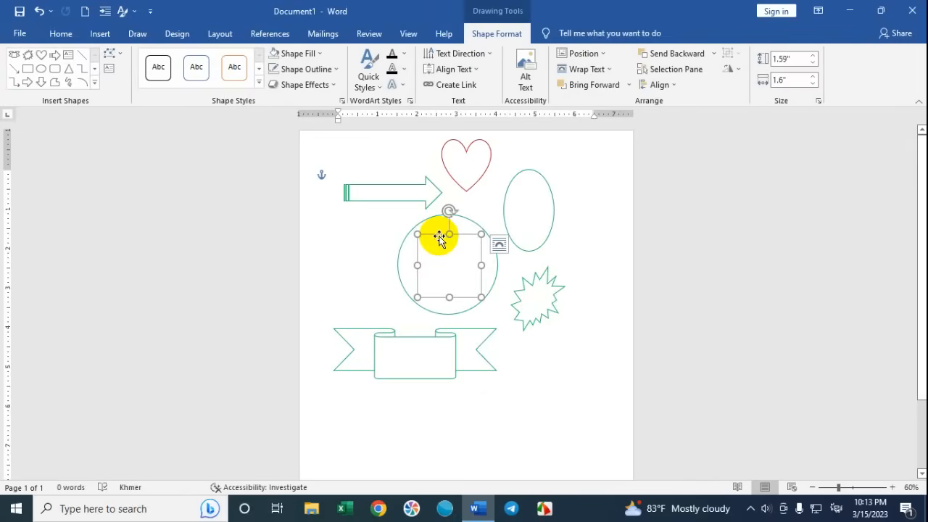
left_click(424, 272)
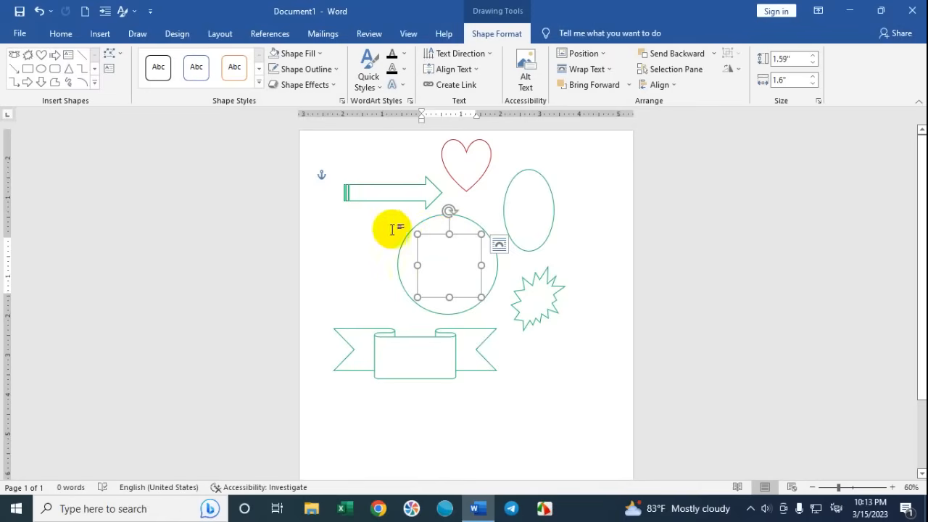
left_click(61, 34)
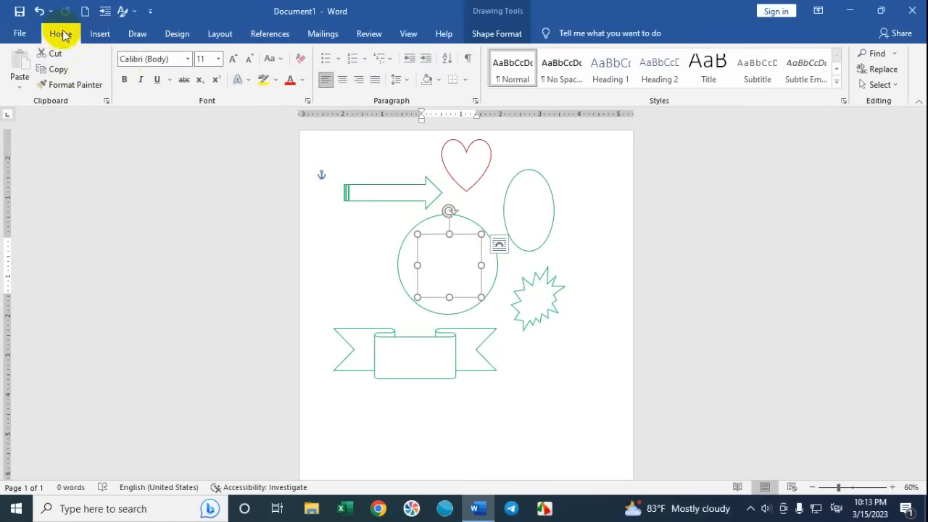
left_click(187, 59)
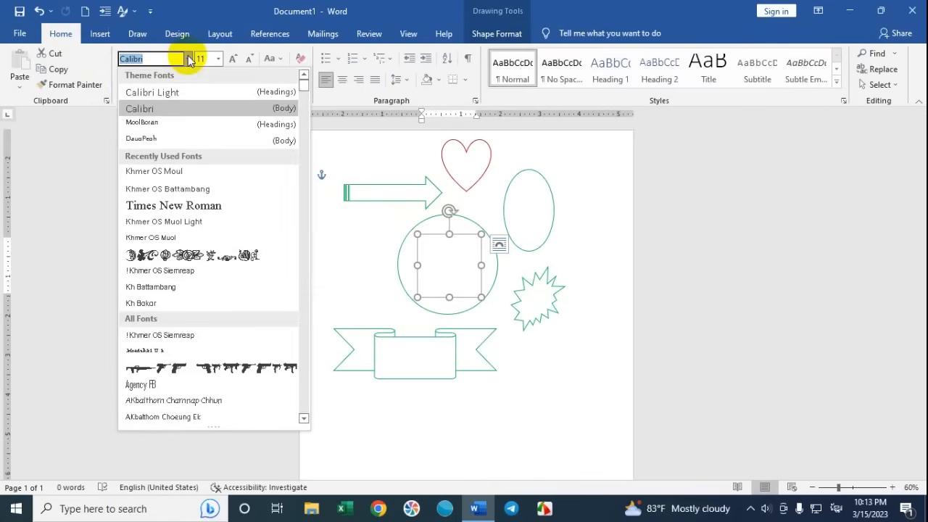
left_click(194, 190)
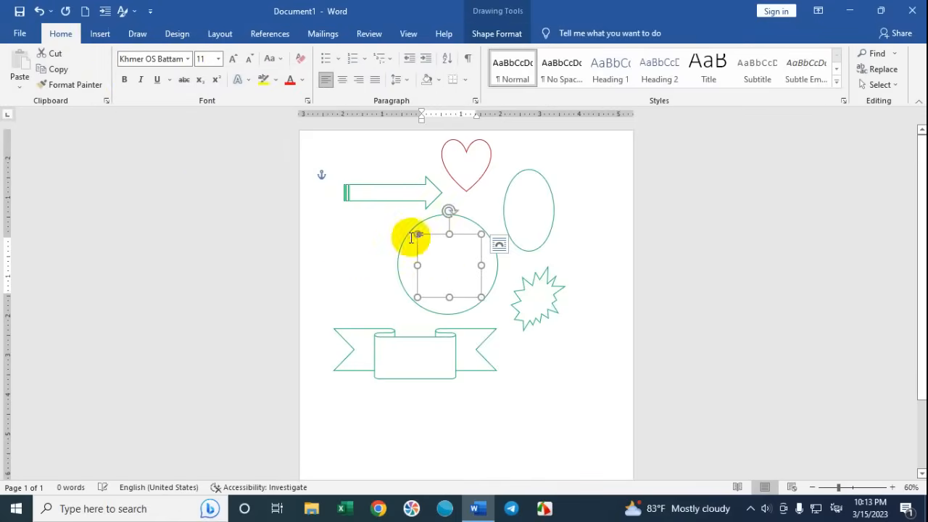
left_click(430, 249)
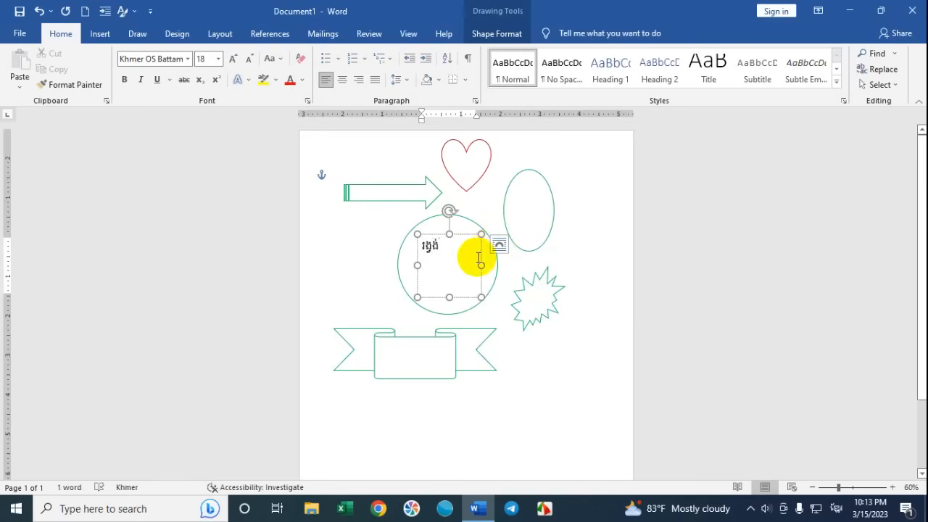
Step: Center the word រង្វង់ horizontally in its text box and shift it down to the middle of the circle
left_click(342, 79)
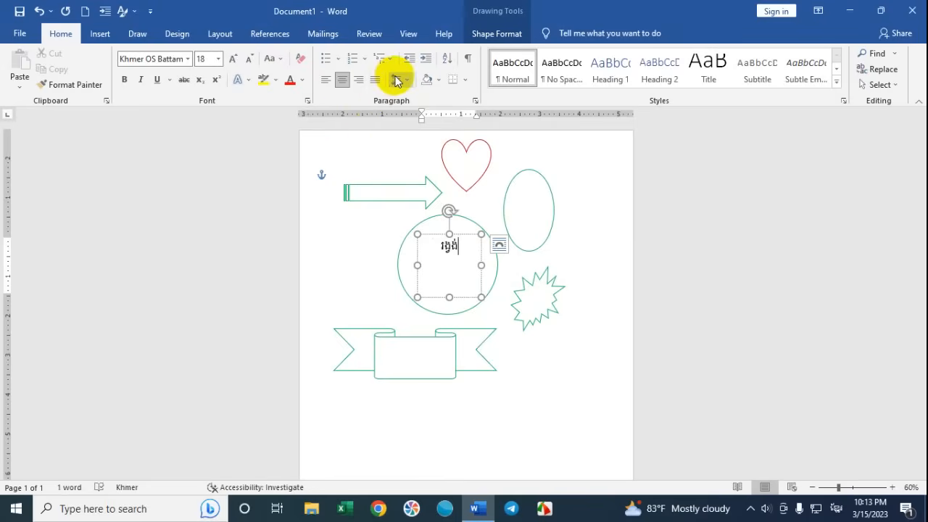
left_click(433, 247)
left_click(442, 251)
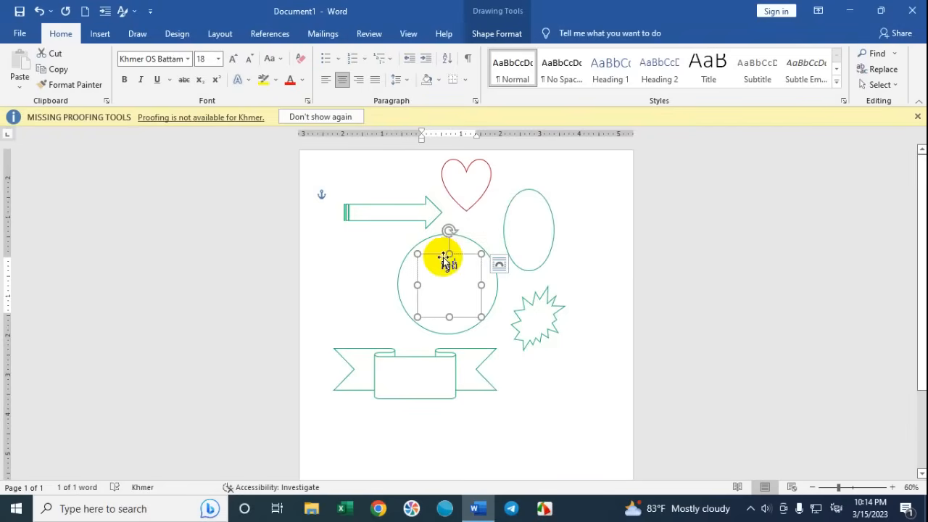
left_click(555, 290)
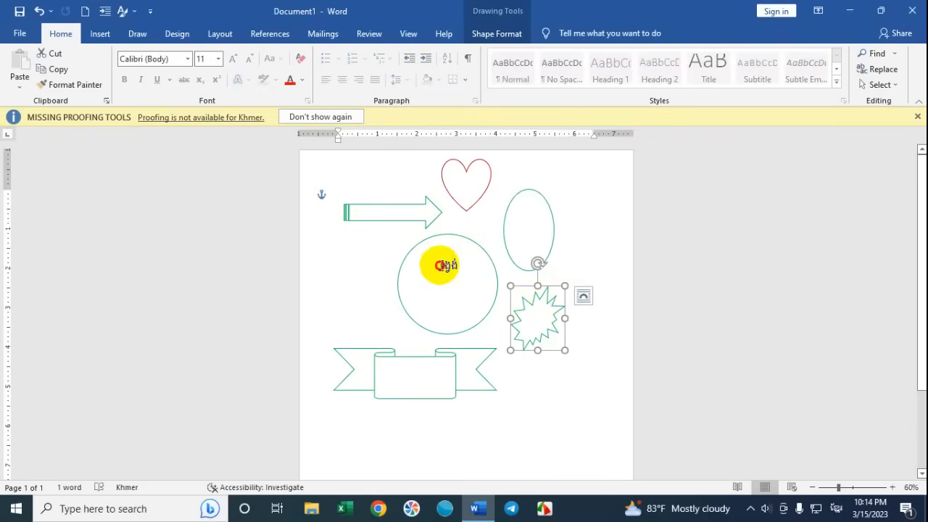
left_click(439, 264)
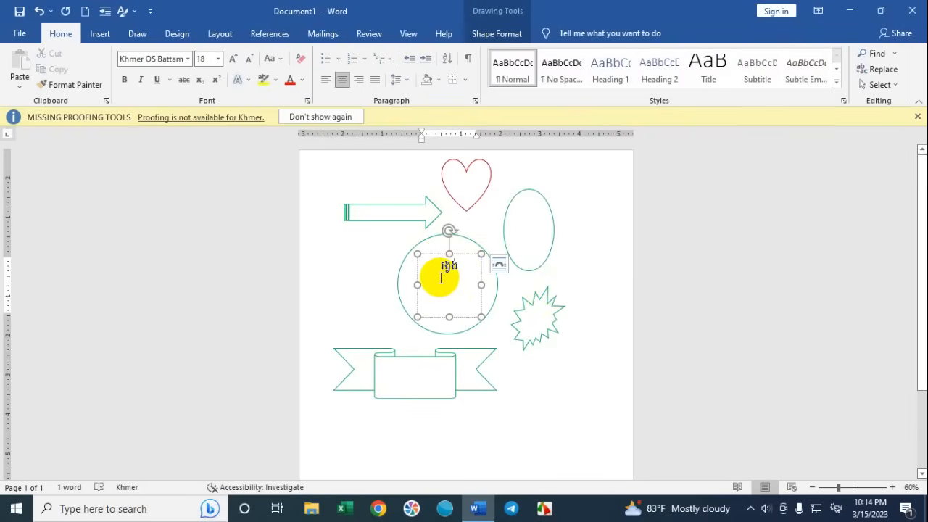
left_click(595, 273)
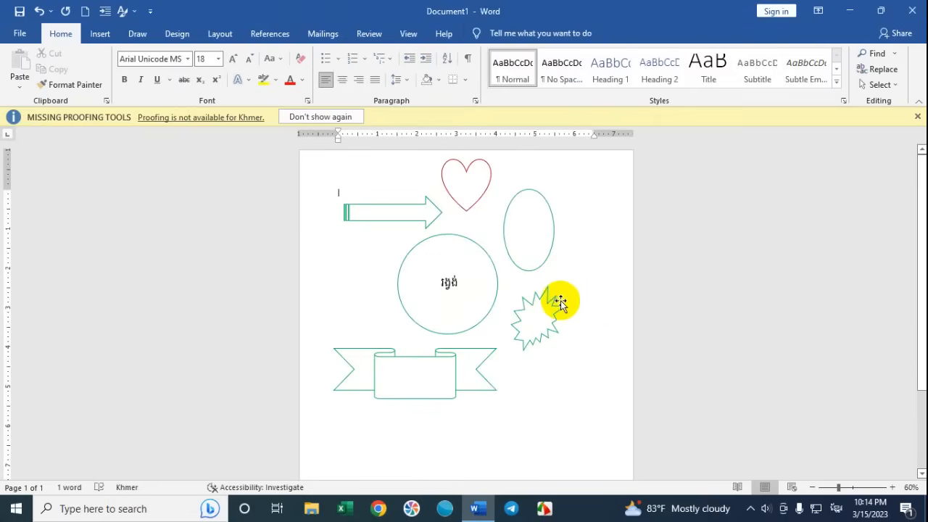
left_click(475, 282)
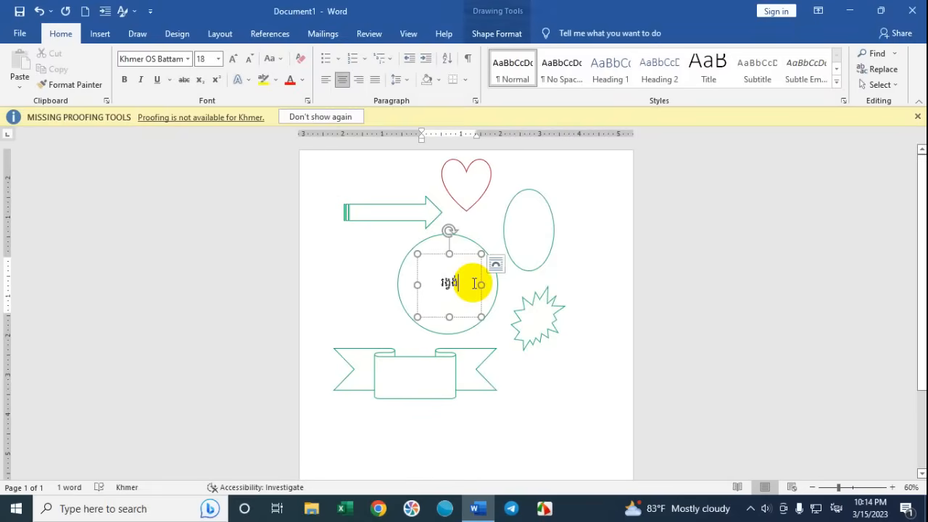
Step: Change the font of the circle's text box to Khmer OS Muol Light
left_click(449, 254)
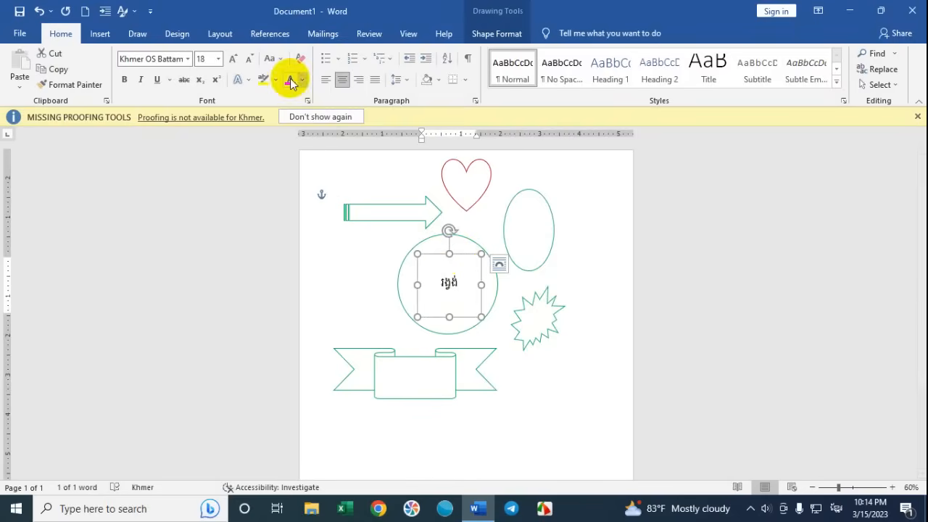
left_click(187, 58)
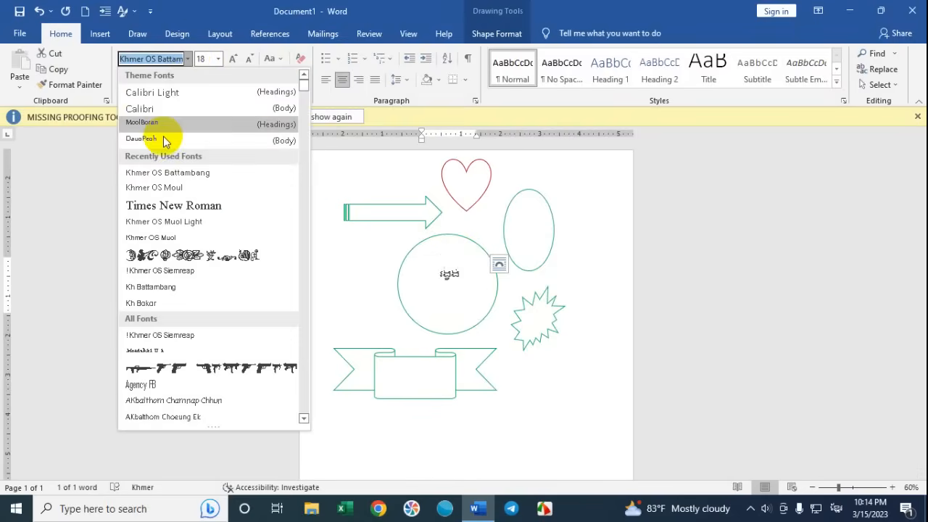
left_click(204, 221)
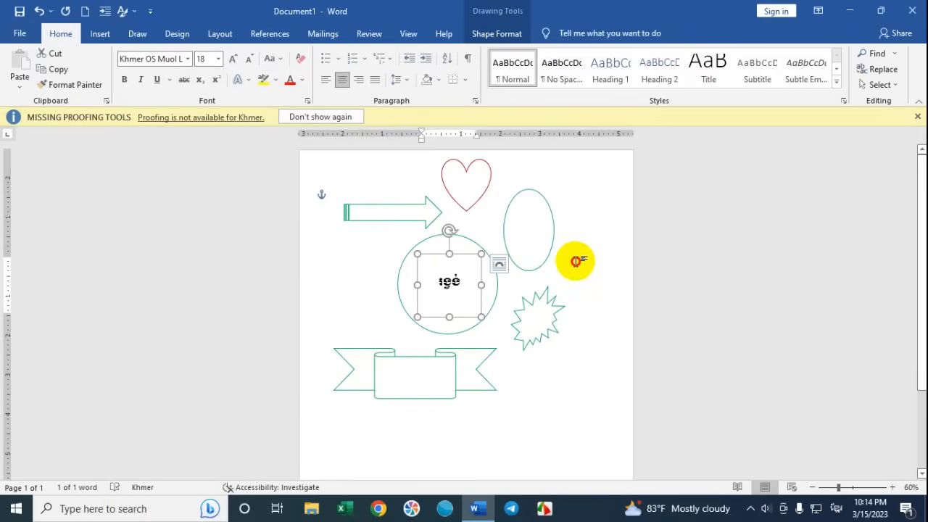
left_click(504, 290)
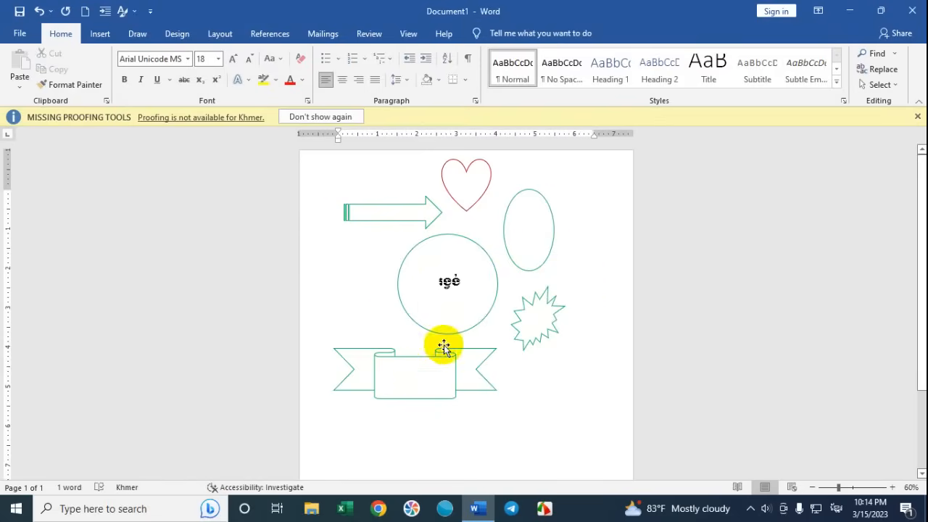
Step: Copy the circle's text box and paste a duplicate onto the page
double_click(417, 281)
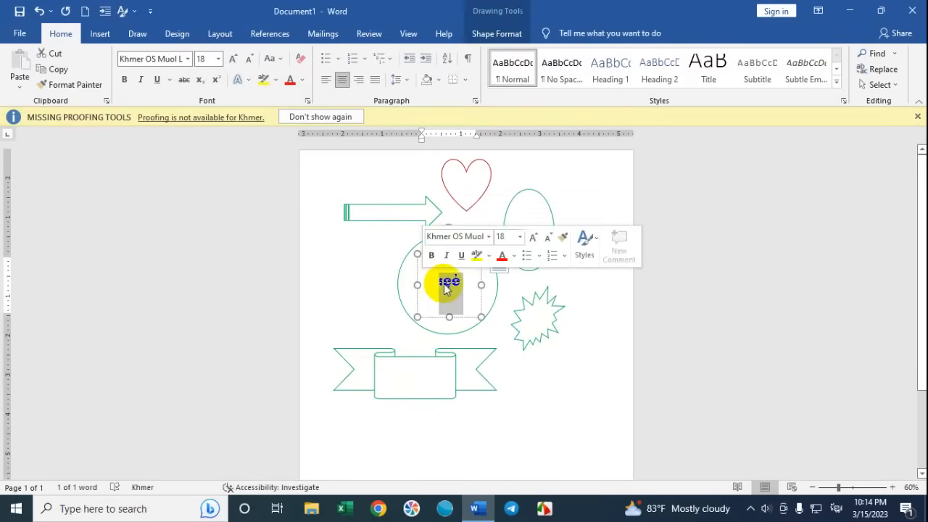
left_click(460, 316)
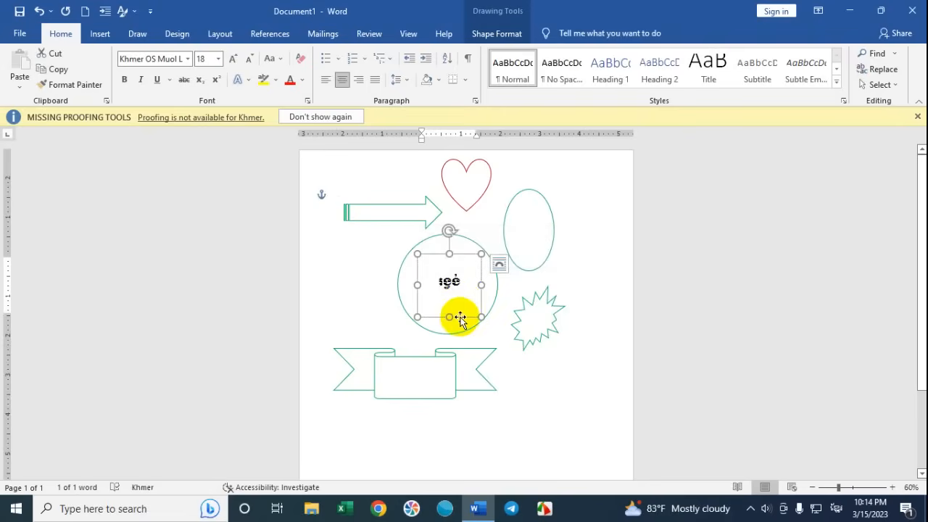
right_click(460, 316)
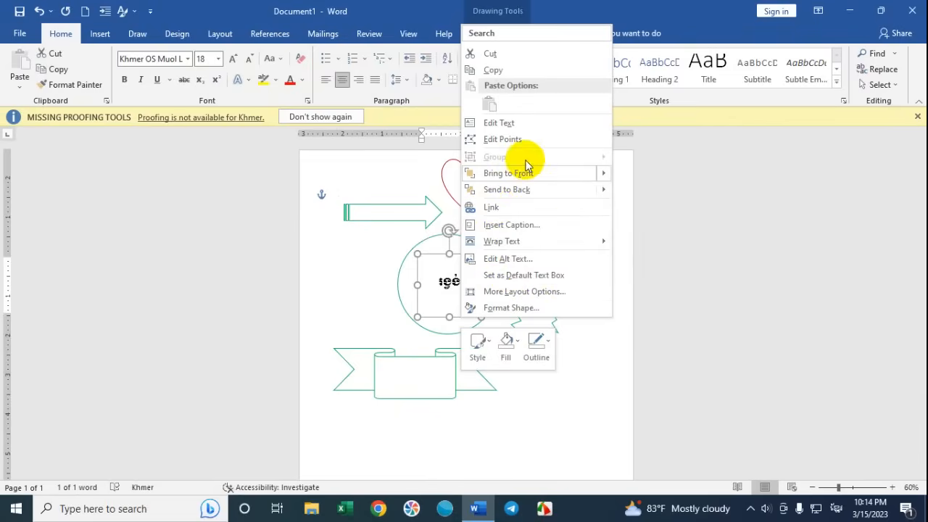
left_click(496, 70)
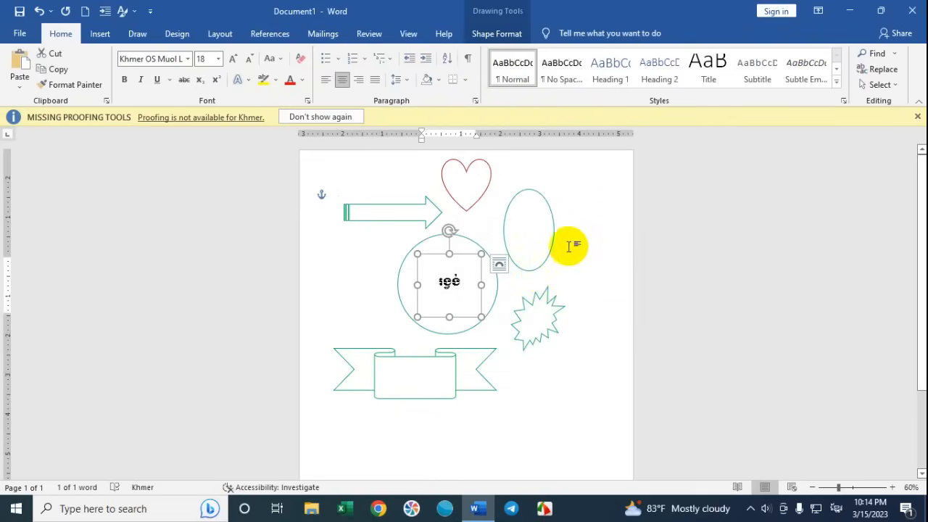
left_click(527, 233)
right_click(527, 232)
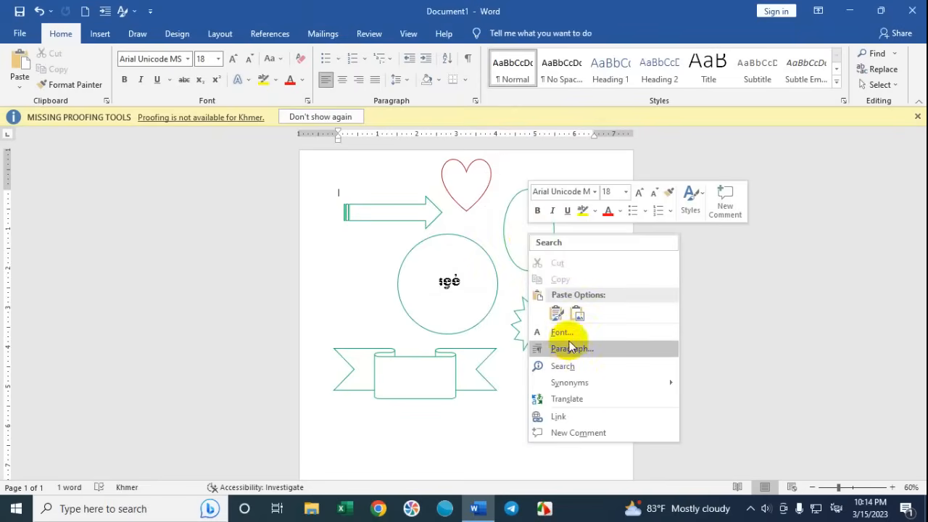
left_click(557, 314)
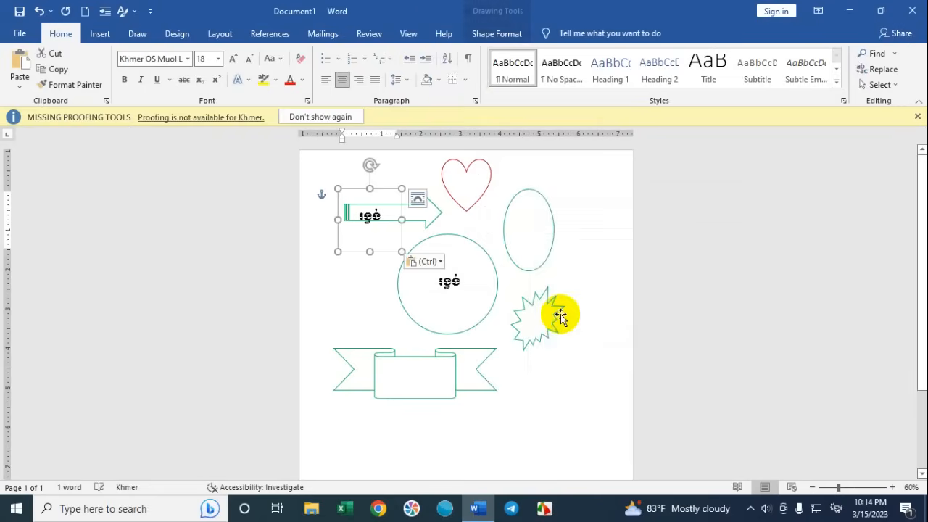
Step: Move the pasted text box onto the explosion shape and replace its text with ពិសេស
left_click_drag(388, 254, 547, 253)
left_click_drag(548, 257, 559, 355)
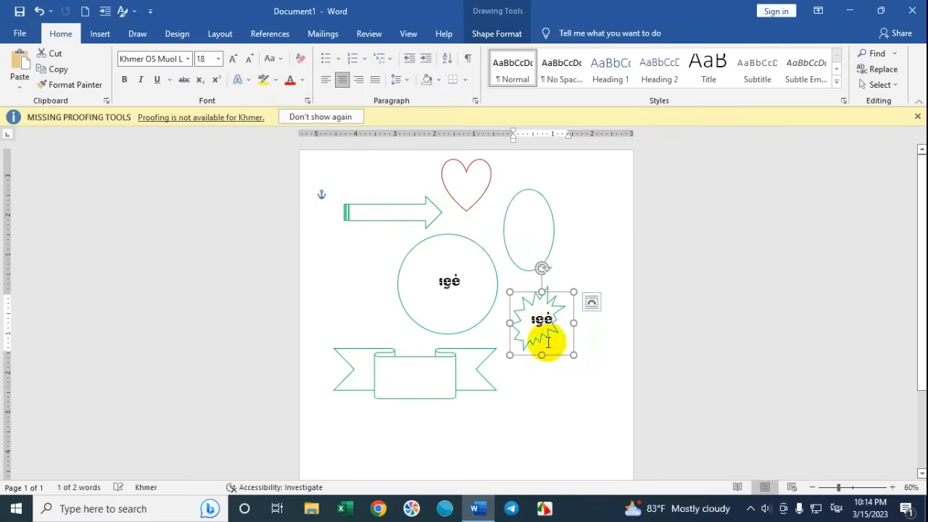
left_click(562, 319)
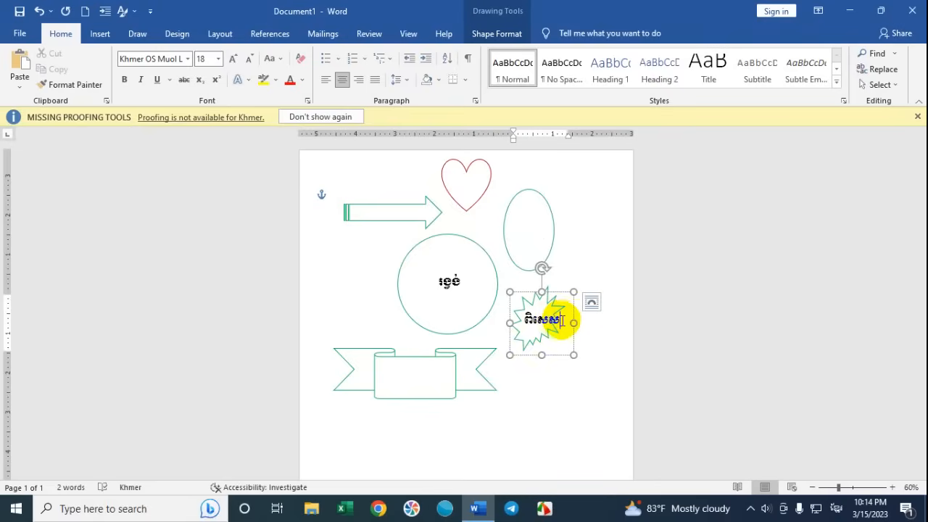
left_click(574, 357)
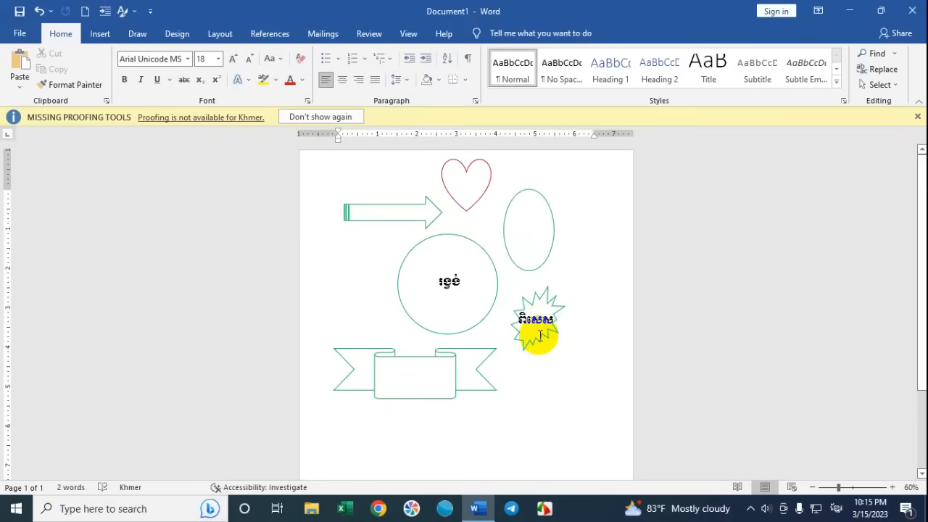
Step: Enlarge the explosion shape and resize its text box so that the word ពិសេស fits in the middle
left_click(533, 338)
left_click_drag(562, 356, 595, 389)
left_click(516, 315)
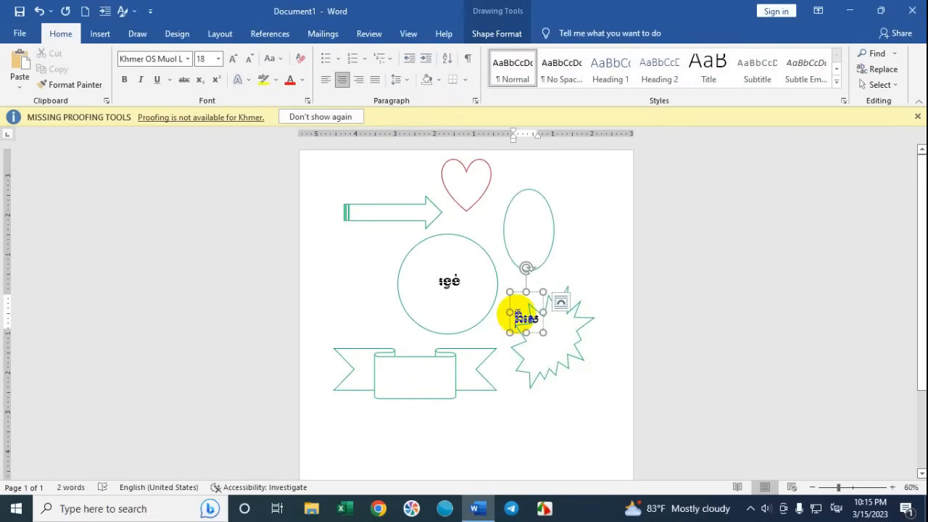
left_click_drag(540, 332, 568, 371)
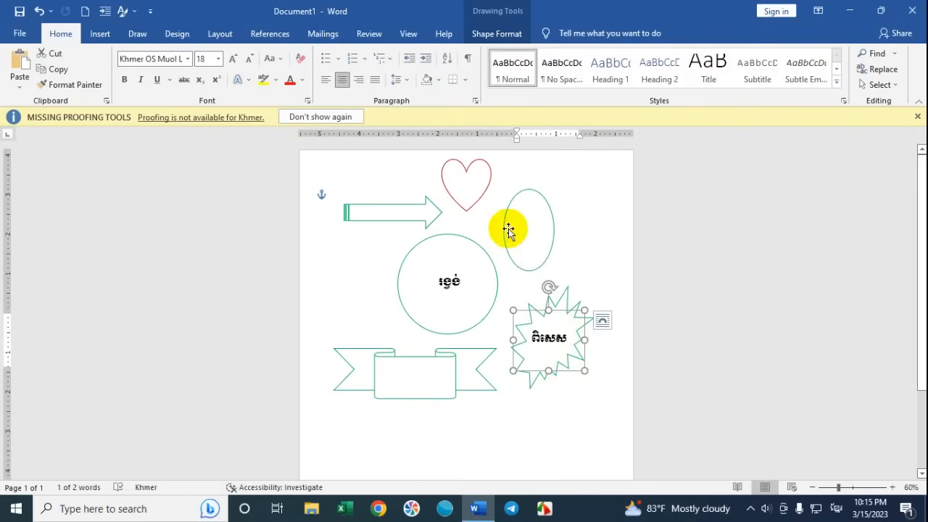
Step: Set the font color of the word ពិសេស in the explosion shape to red
left_click(303, 80)
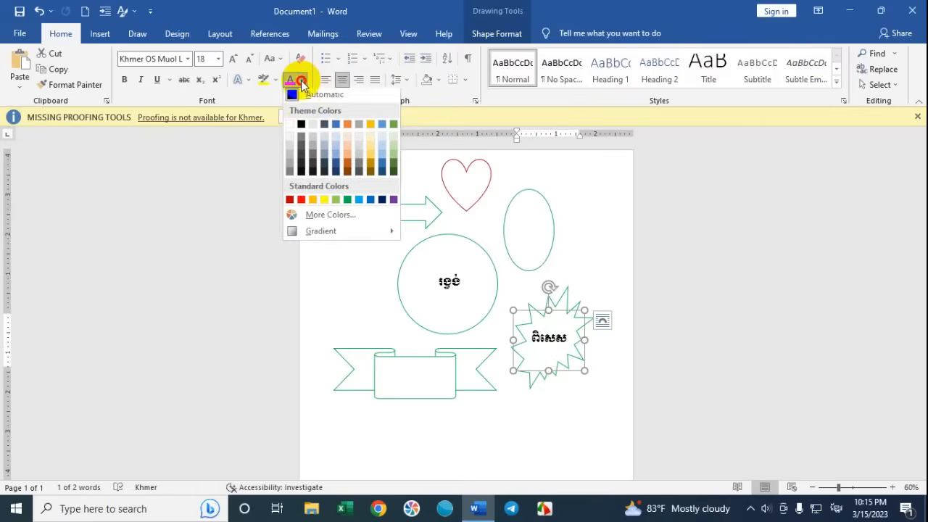
left_click(301, 204)
left_click(594, 259)
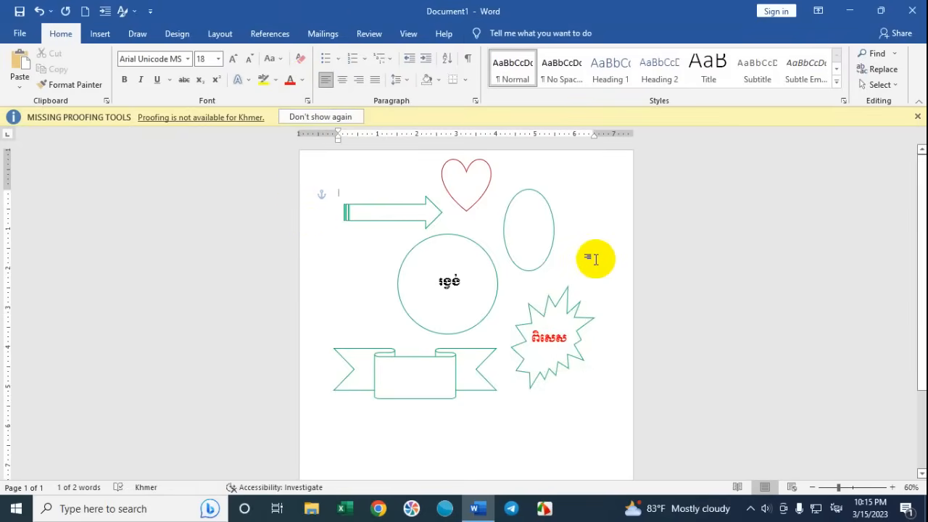
Step: Move the ribbon banner slightly up, closer to the circle's lower edge, and leave it selected
left_click(439, 364)
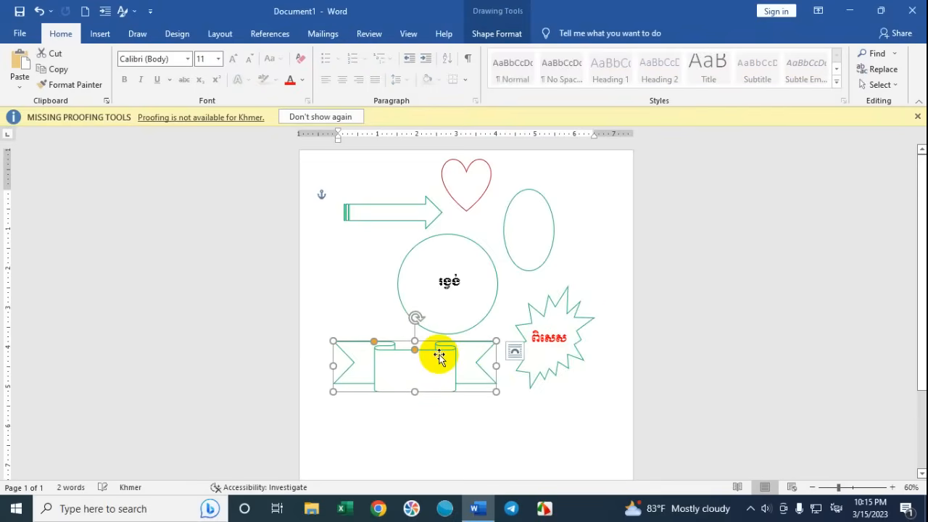
left_click(578, 269)
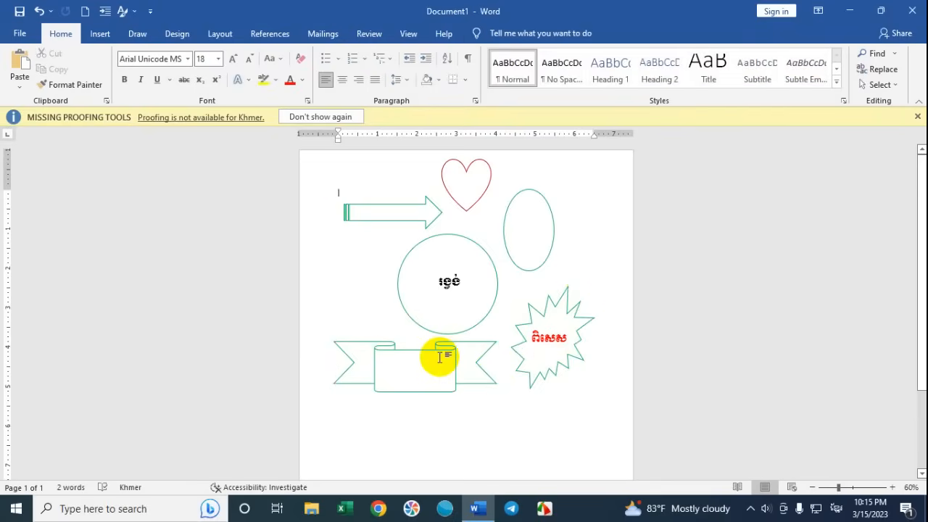
left_click(439, 352)
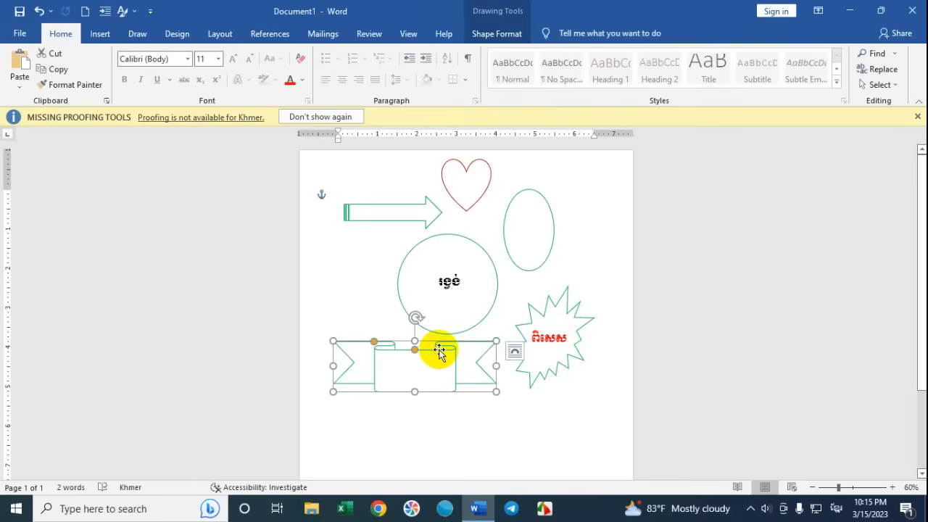
scroll(509, 288, "down", 1)
scroll(509, 288, "down", 1)
scroll(507, 285, "up", 2)
scroll(507, 286, "down", 1)
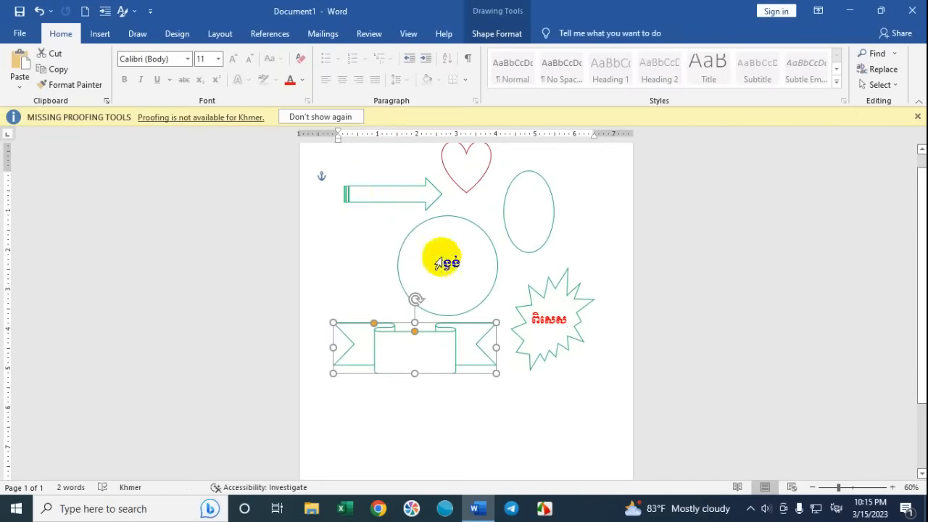
Step: Open the icon library and look through its categories from Accessibility to Bugs
left_click(105, 38)
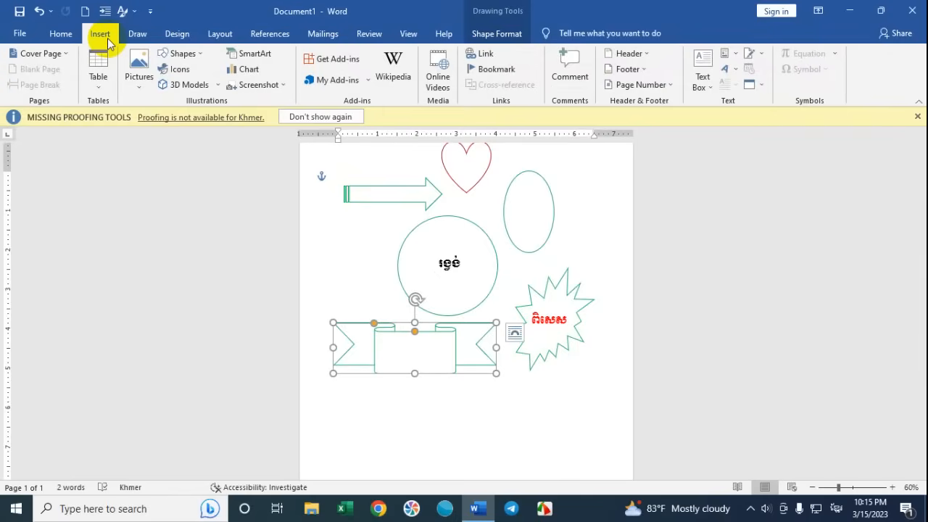
left_click(180, 73)
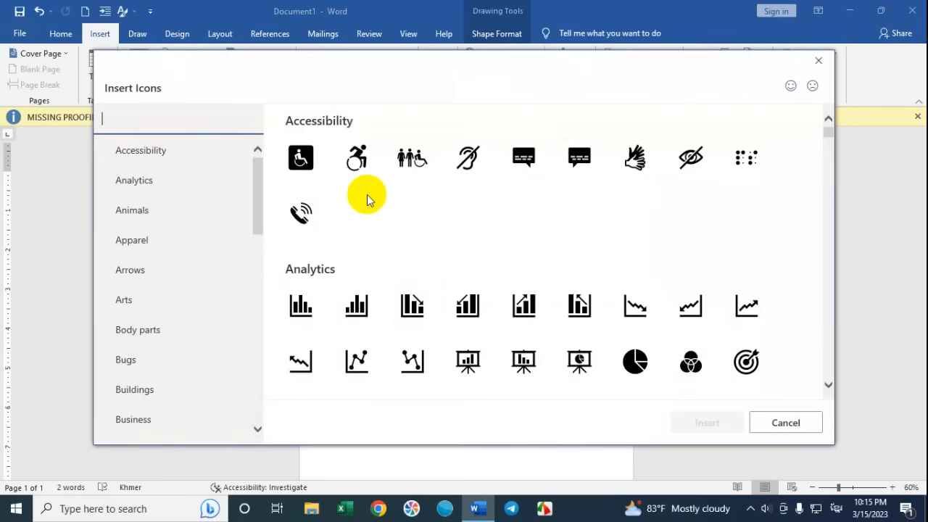
scroll(367, 198, "down", 3)
scroll(367, 197, "down", 5)
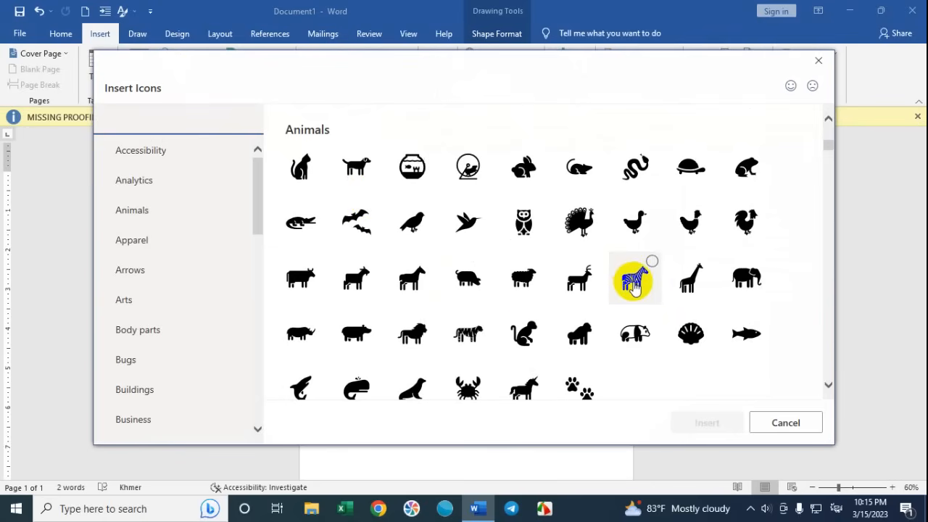
scroll(633, 284, "down", 5)
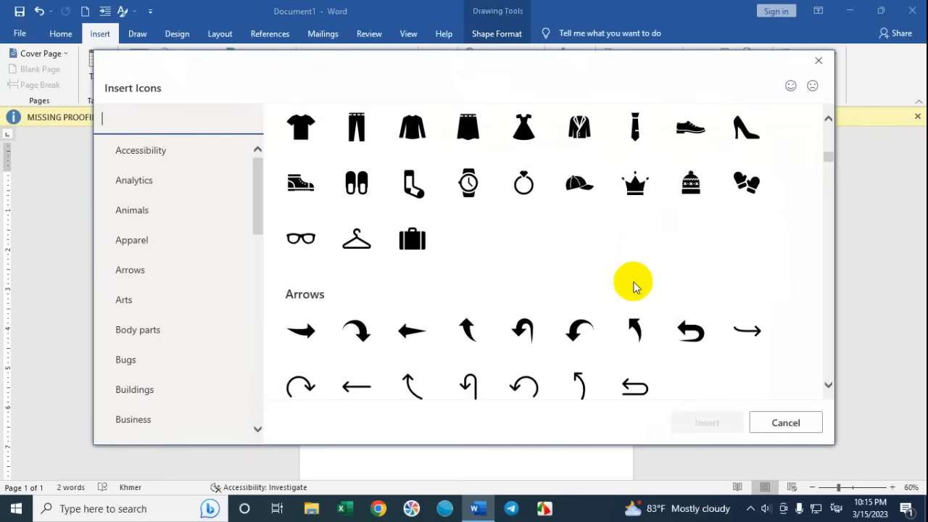
scroll(633, 284, "up", 2)
scroll(633, 285, "up", 3)
scroll(633, 284, "down", 1)
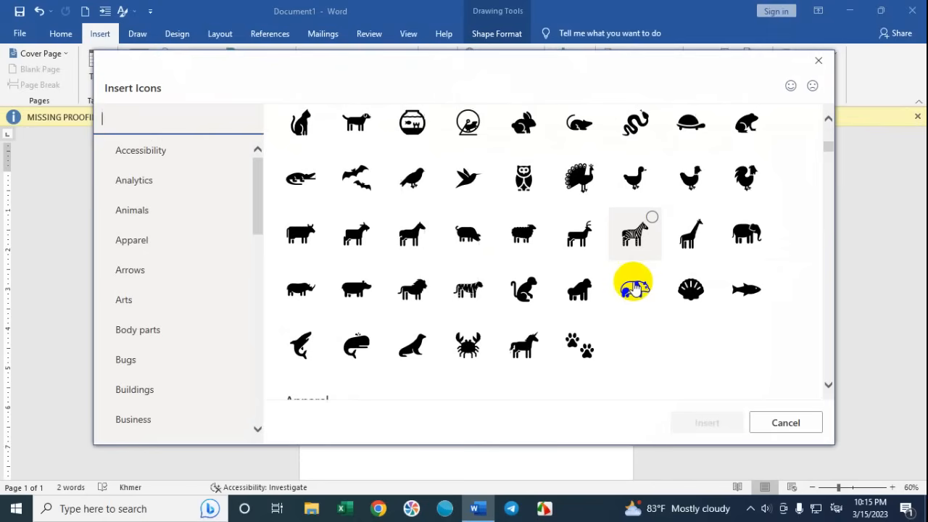
scroll(474, 327, "down", 5)
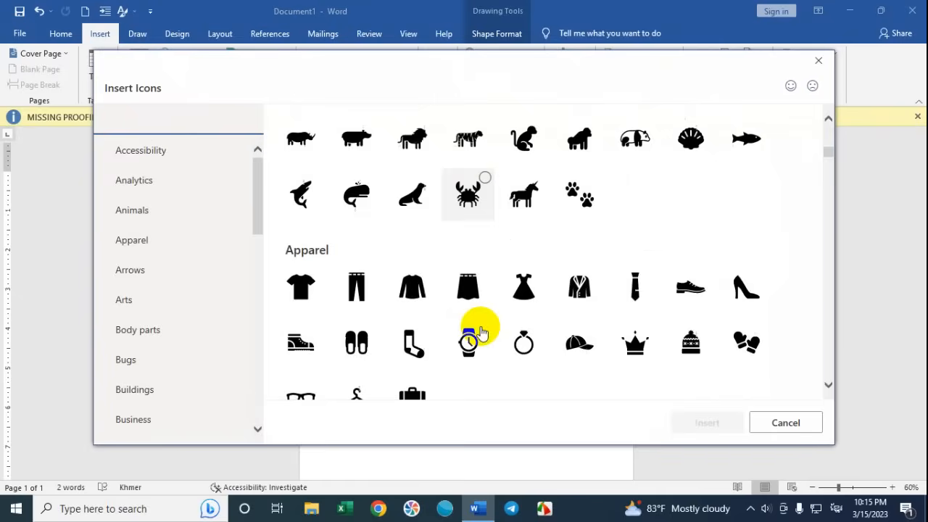
scroll(478, 331, "down", 3)
scroll(481, 327, "down", 2)
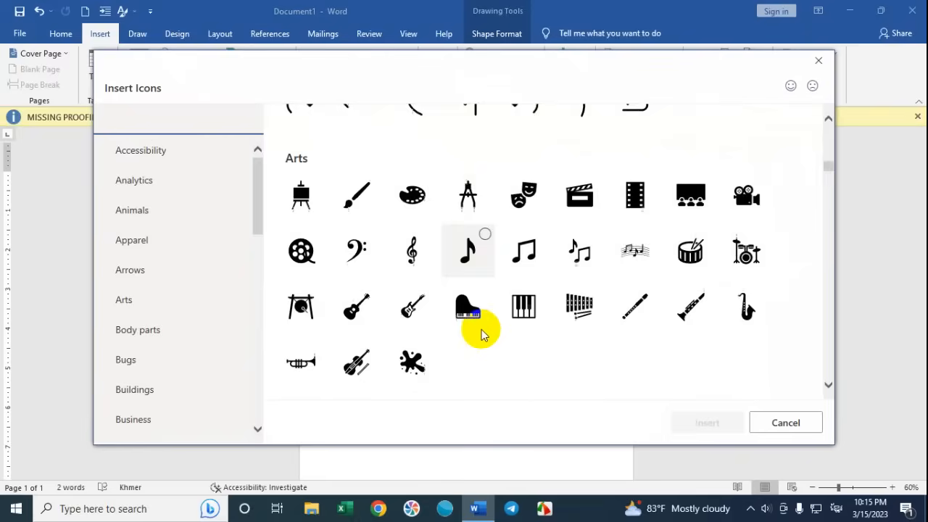
scroll(482, 333, "down", 3)
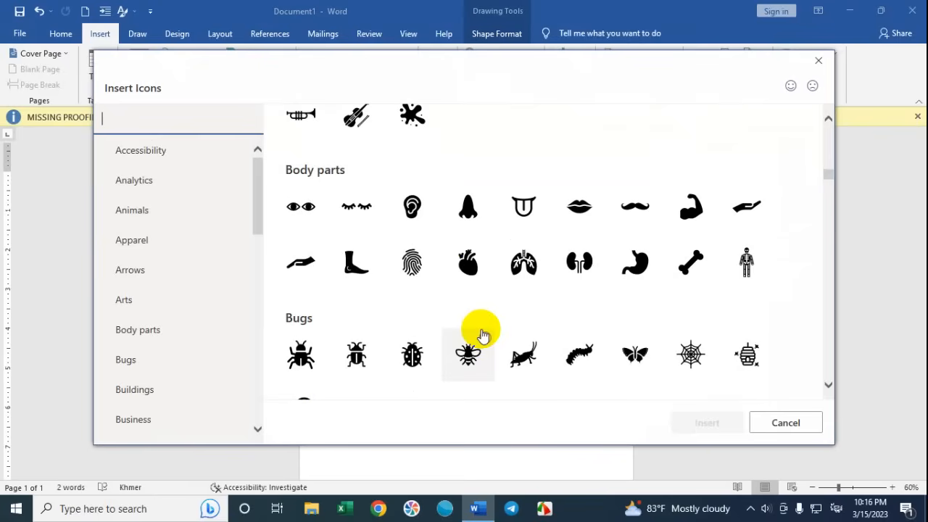
Step: Select the peacock, hen and rooster icons in the Animals category and insert them into the document
scroll(506, 345, "up", 10)
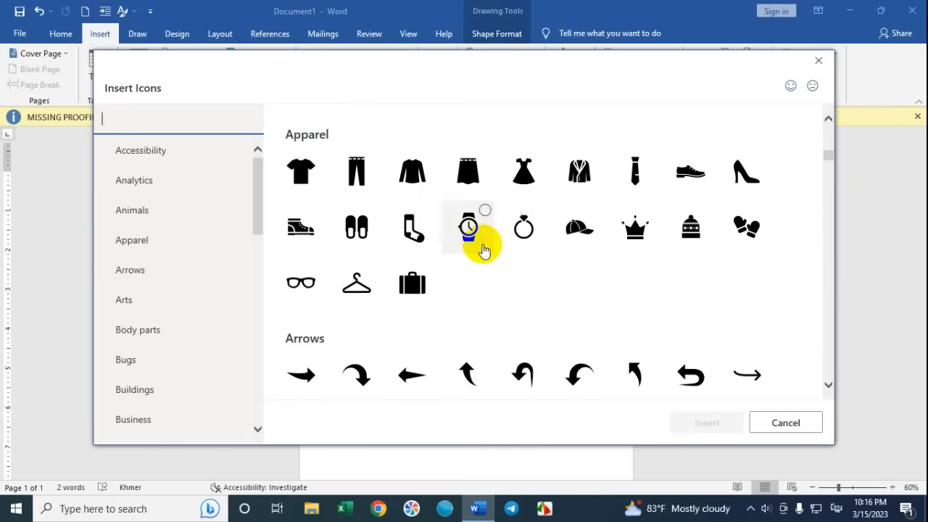
scroll(560, 317, "up", 3)
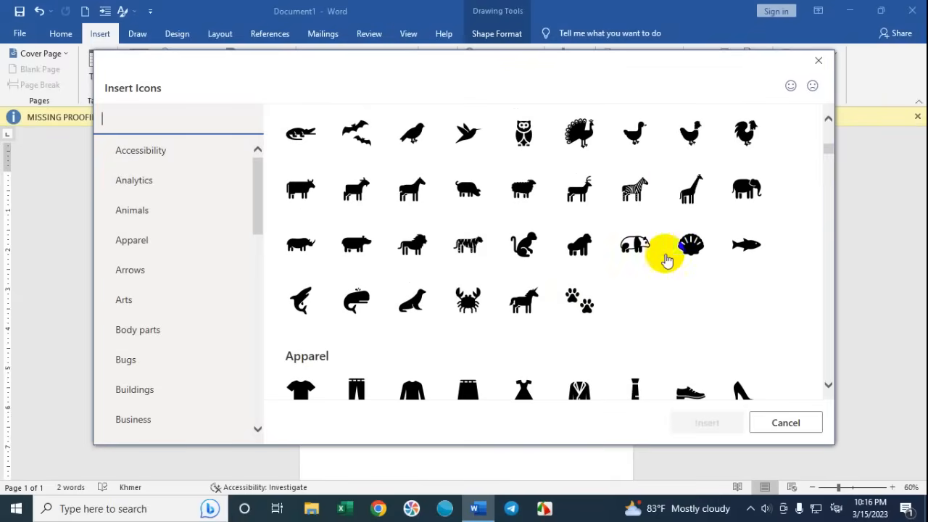
left_click(581, 135)
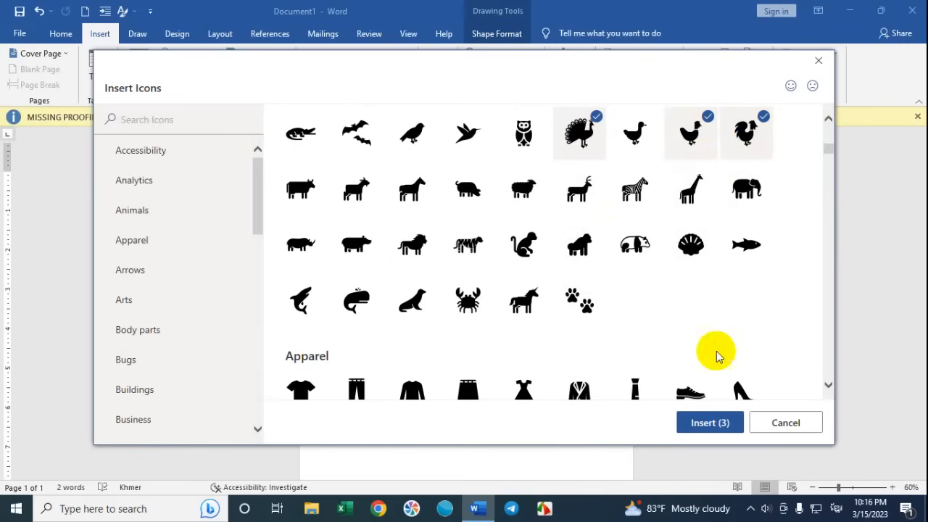
left_click(711, 423)
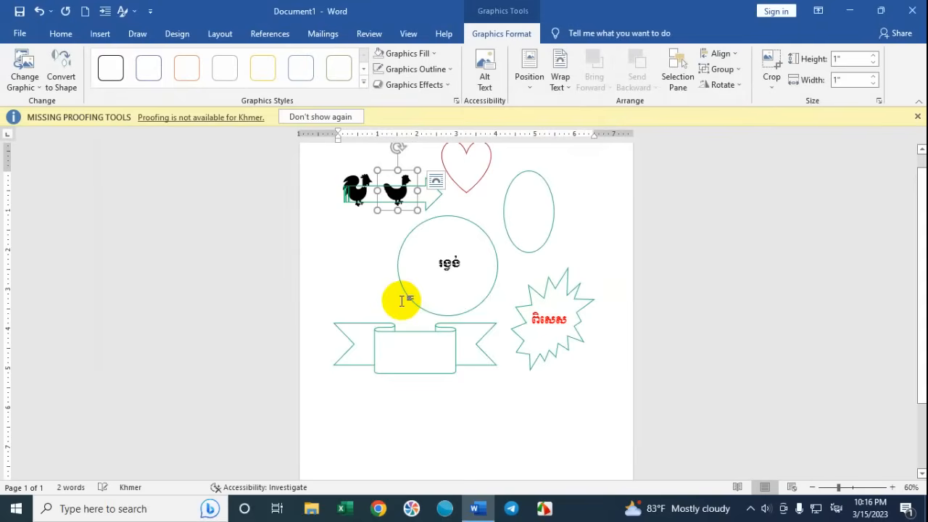
Step: Try to move the inserted hen and rooster icons away from the arrow shape
left_click_drag(408, 214, 429, 202)
left_click_drag(403, 173, 443, 172)
double_click(360, 227)
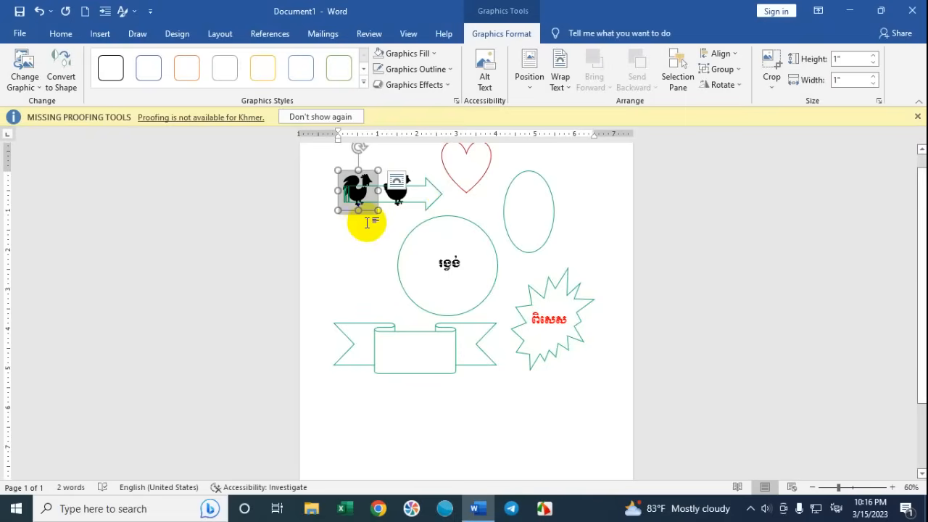
mouse_move(345, 211)
left_mouse_down()
mouse_move(309, 232)
mouse_move(332, 222)
left_mouse_up()
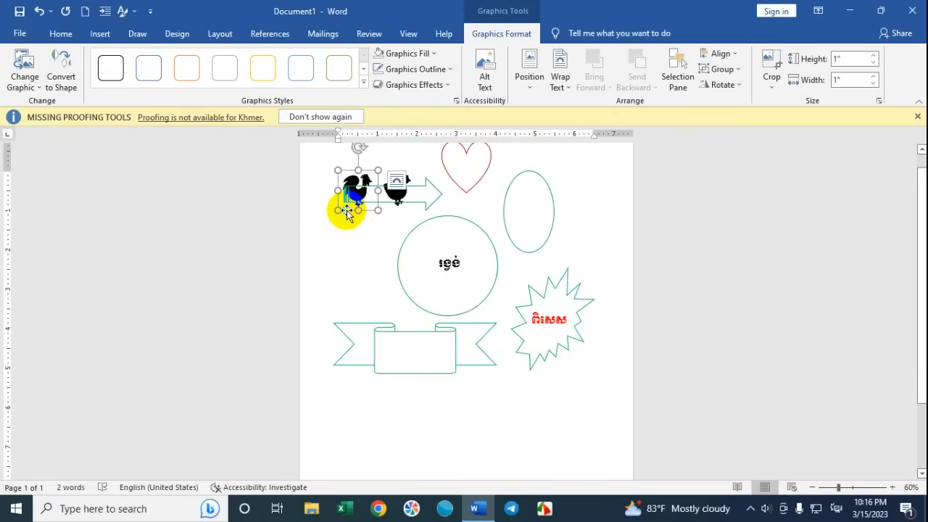
Step: Set the rooster icon's text wrapping to In Front of Text and move it below the ribbon banner
right_click(347, 211)
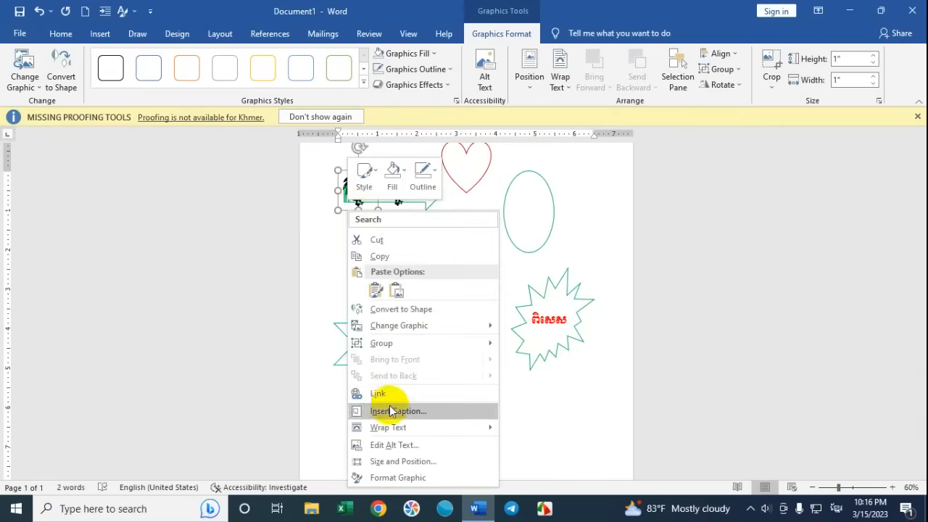
mouse_move(393, 428)
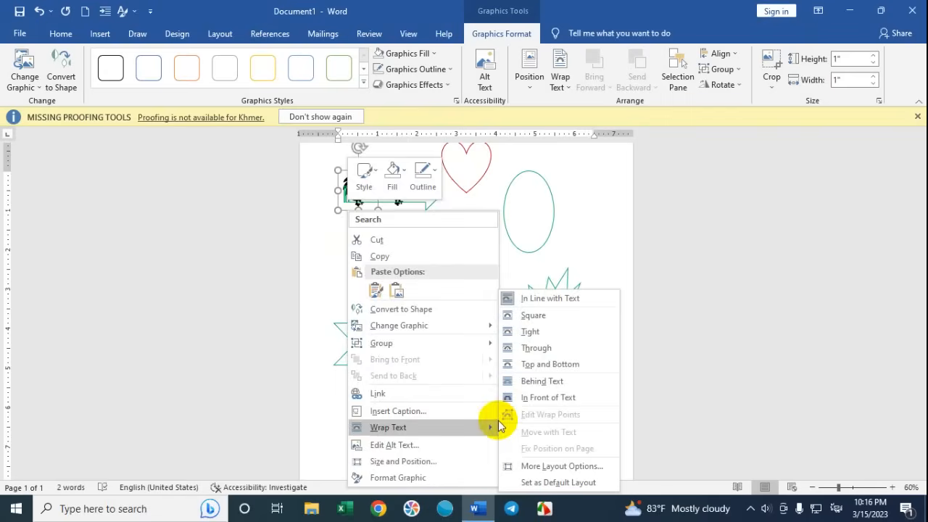
left_click(532, 399)
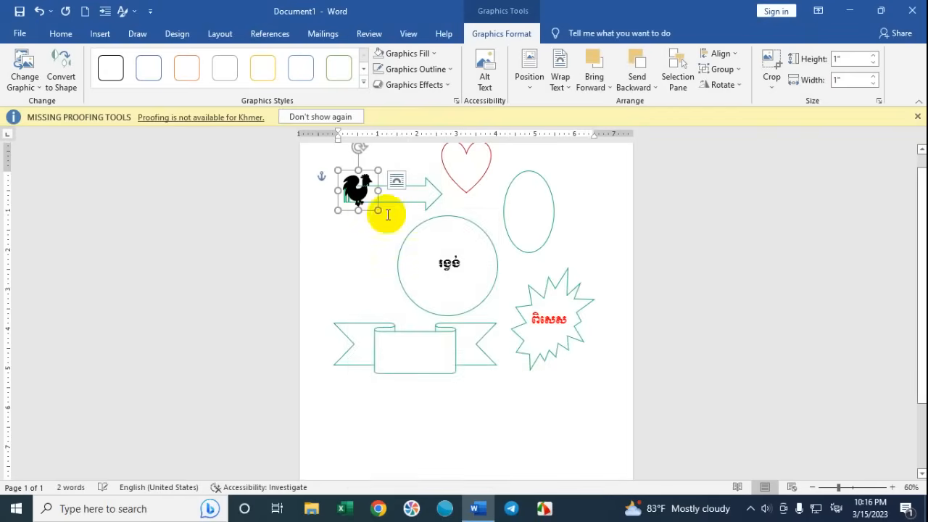
left_click_drag(367, 213, 408, 440)
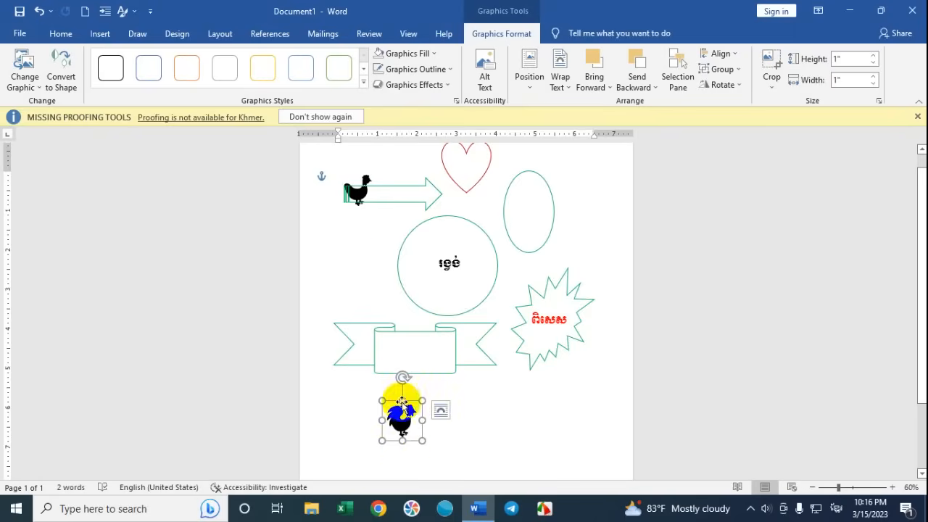
Step: Select the hen icon on the arrow and enlarge it to about 1.47" by 1.47"
left_click(367, 174)
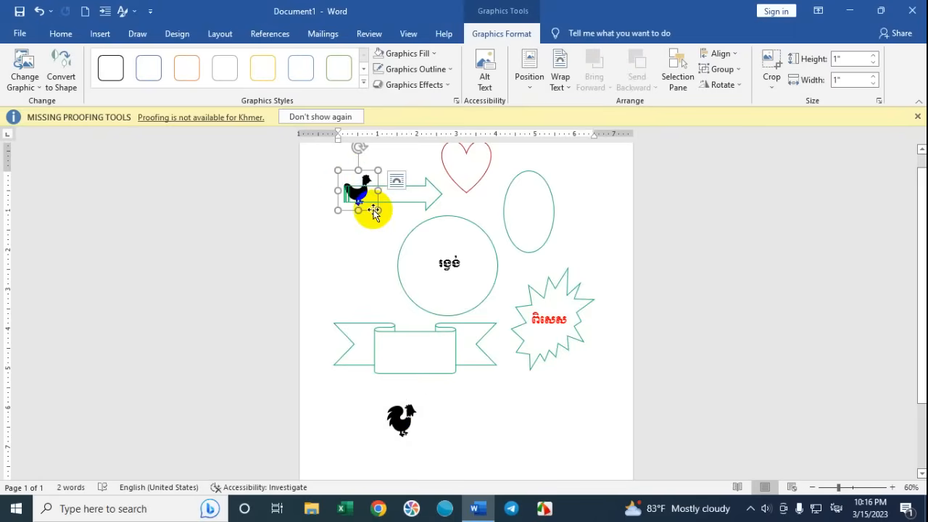
left_click_drag(372, 211, 352, 268)
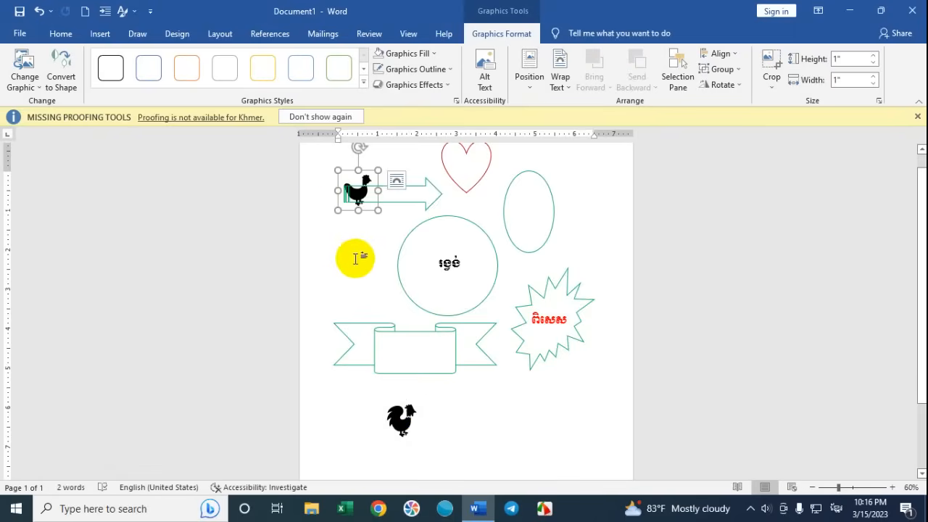
left_click_drag(364, 208, 338, 244)
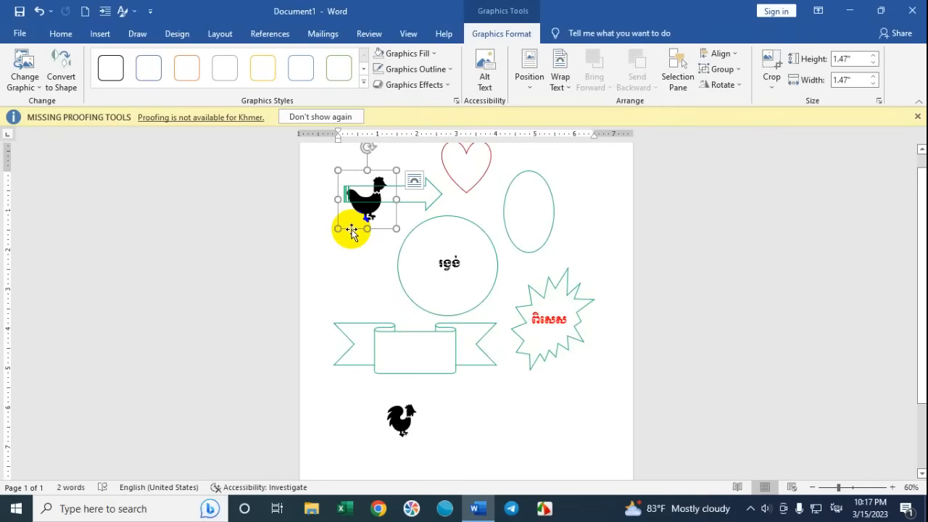
Step: Set the hen icon's text wrapping to In Front of Text, move it into the oval and deselect it
right_click(351, 230)
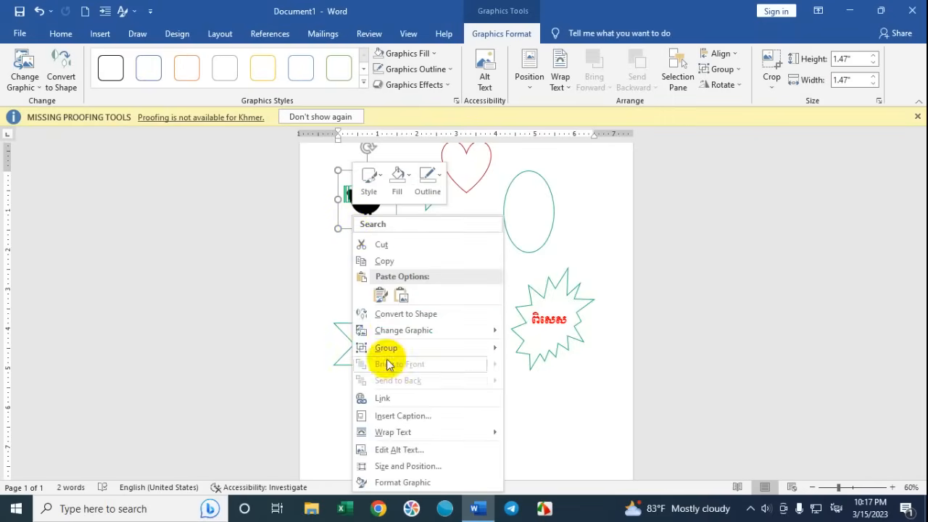
mouse_move(380, 435)
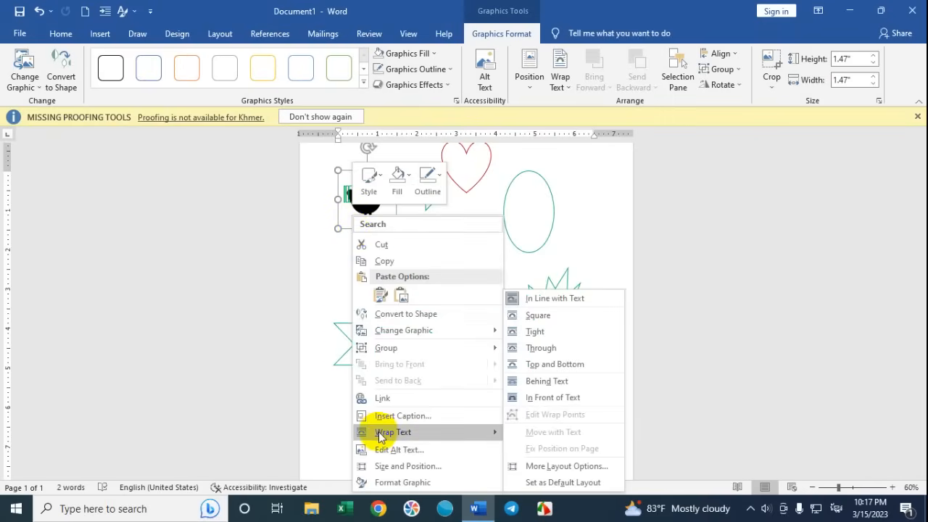
left_click(553, 398)
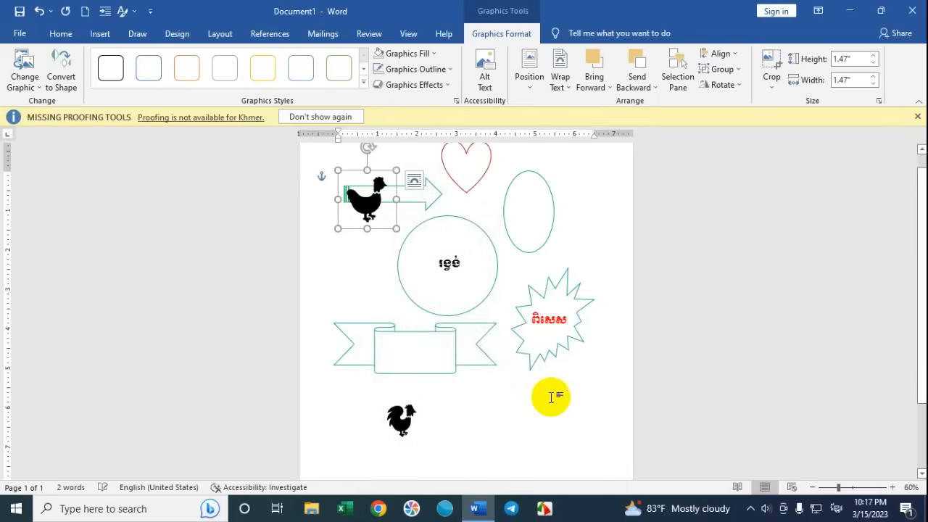
left_click_drag(377, 229, 541, 238)
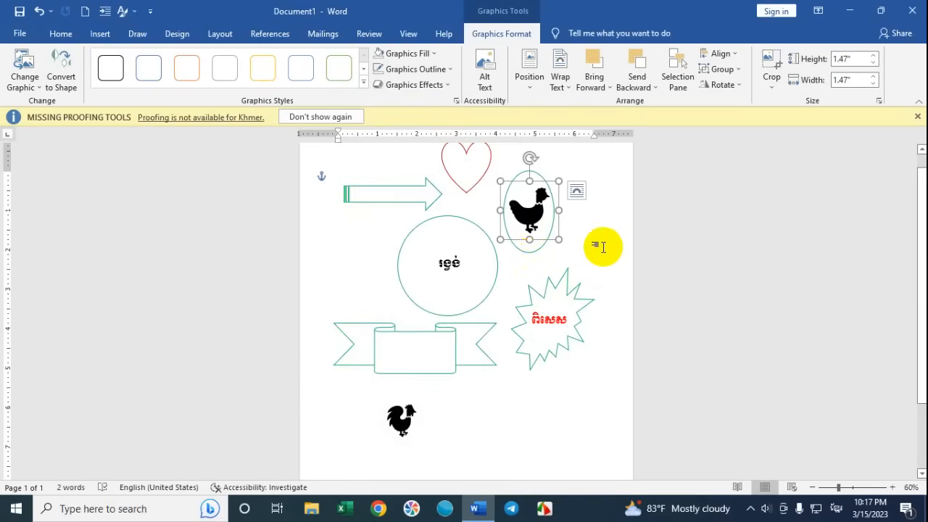
left_click(602, 247)
Step: Move the rooster icon into the ribbon banner's centre panel and resize it to fit there
scroll(392, 344, "down", 1)
scroll(392, 344, "down", 2)
scroll(394, 343, "up", 2)
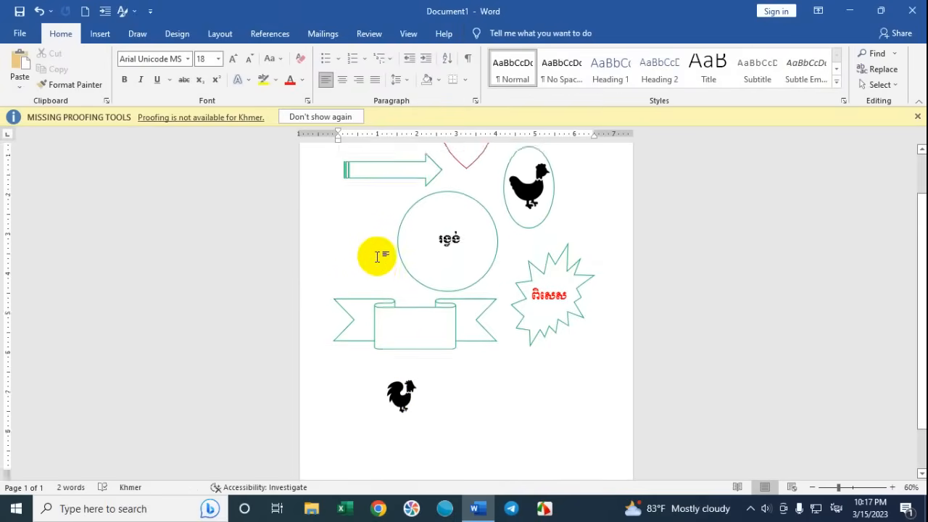
scroll(377, 256, "down", 1)
scroll(331, 160, "up", 1)
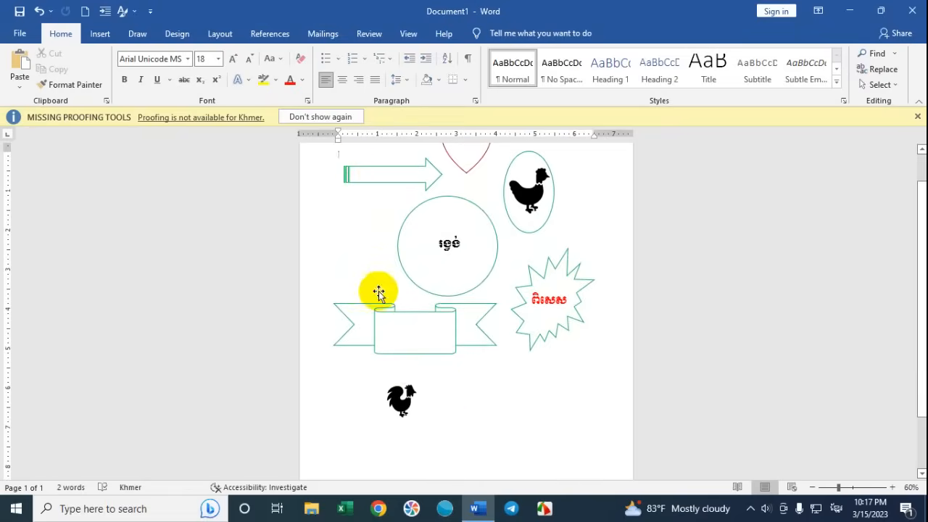
scroll(463, 427, "down", 2)
left_click(404, 328)
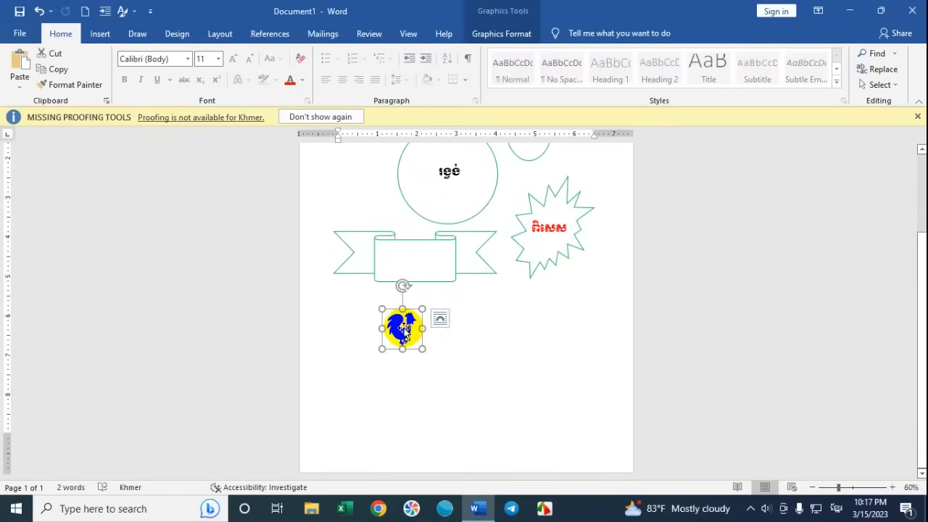
left_click_drag(423, 350, 453, 380)
left_click_drag(416, 348, 414, 272)
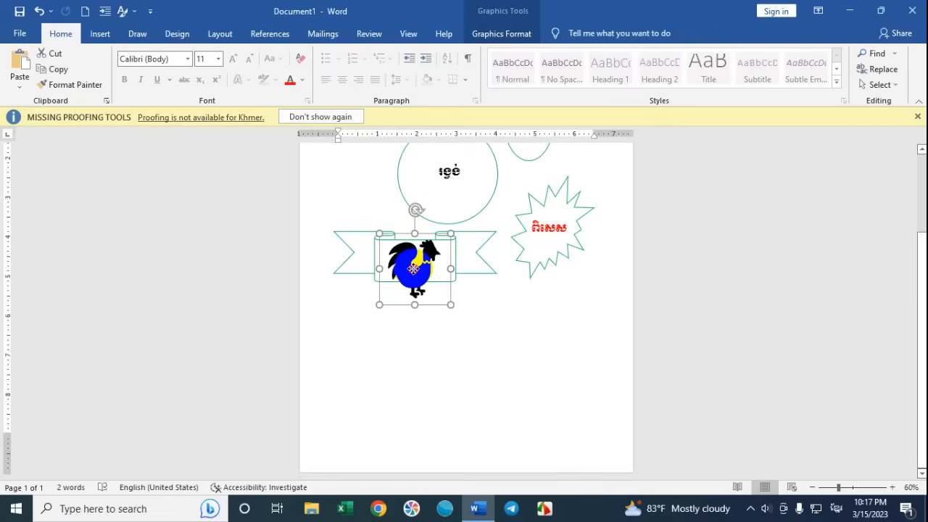
left_click_drag(450, 304, 416, 260)
left_click(490, 339)
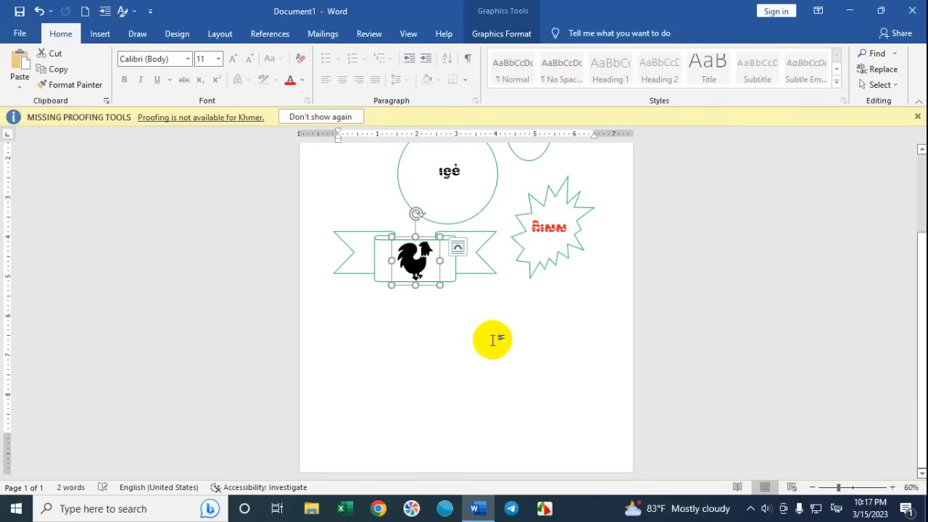
scroll(476, 408, "up", 1)
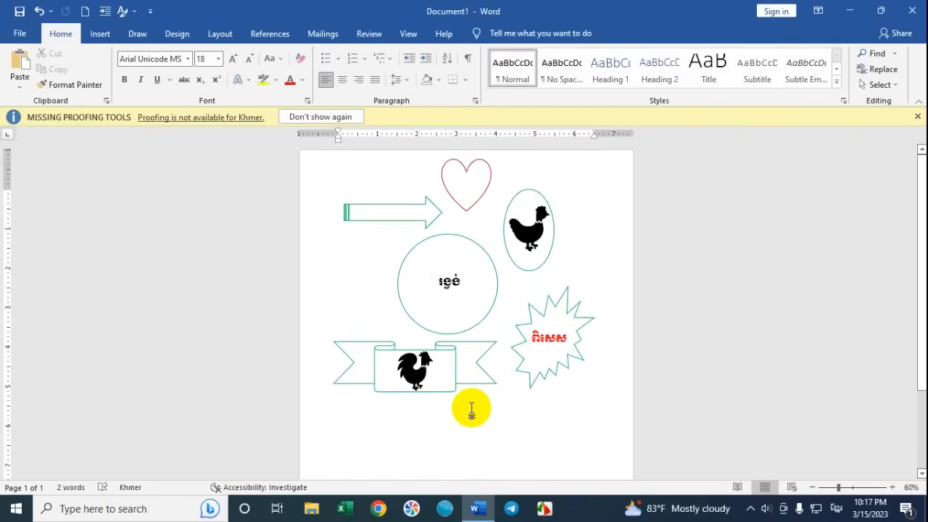
Step: Search the online 3D models for "spider" and insert the last brown spider model from the results
left_click(100, 33)
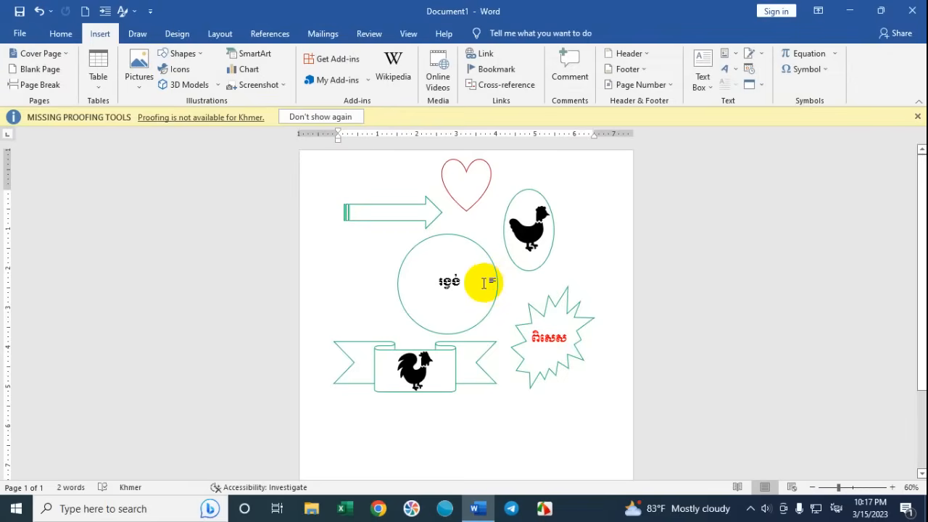
left_click(181, 85)
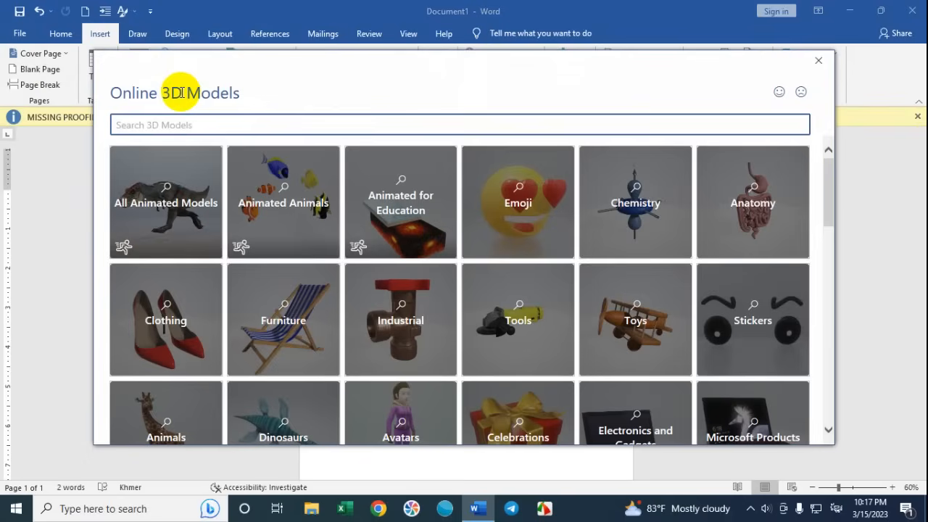
scroll(501, 290, "down", 8)
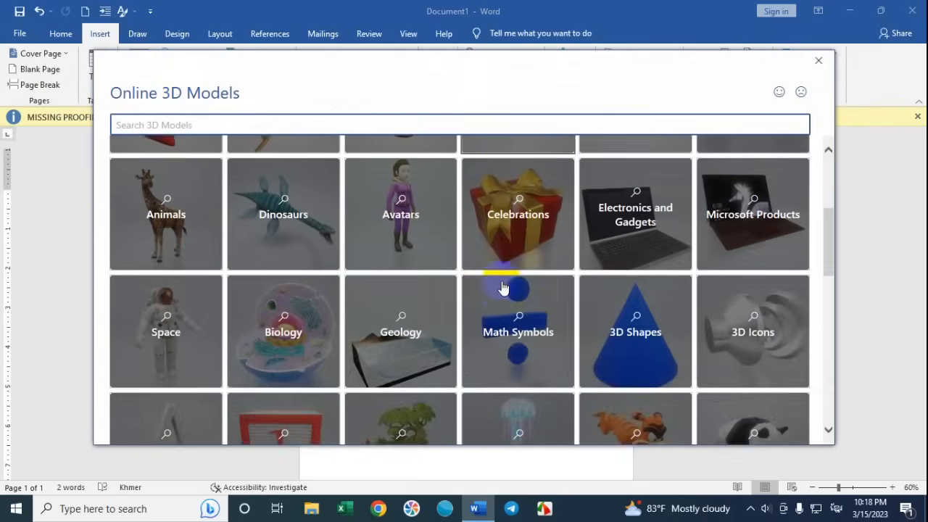
scroll(497, 293, "down", 5)
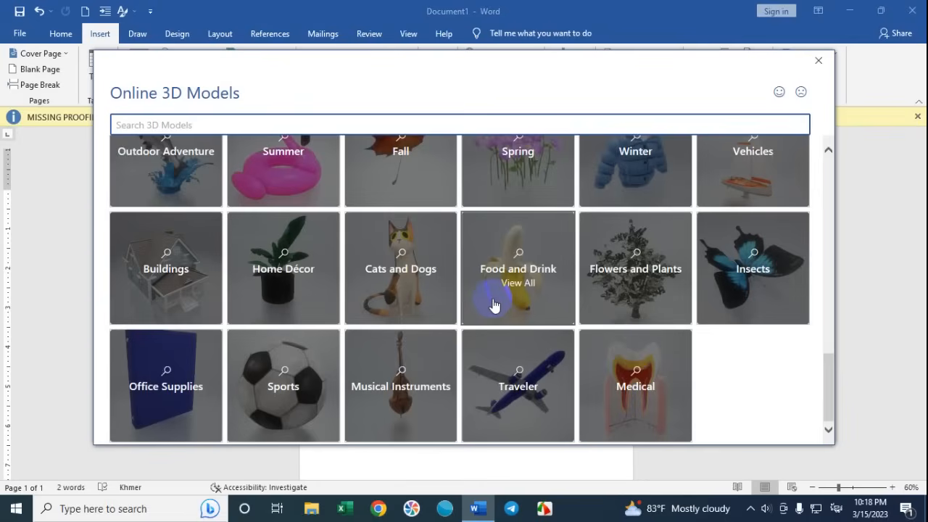
scroll(493, 305, "up", 4)
scroll(492, 304, "up", 3)
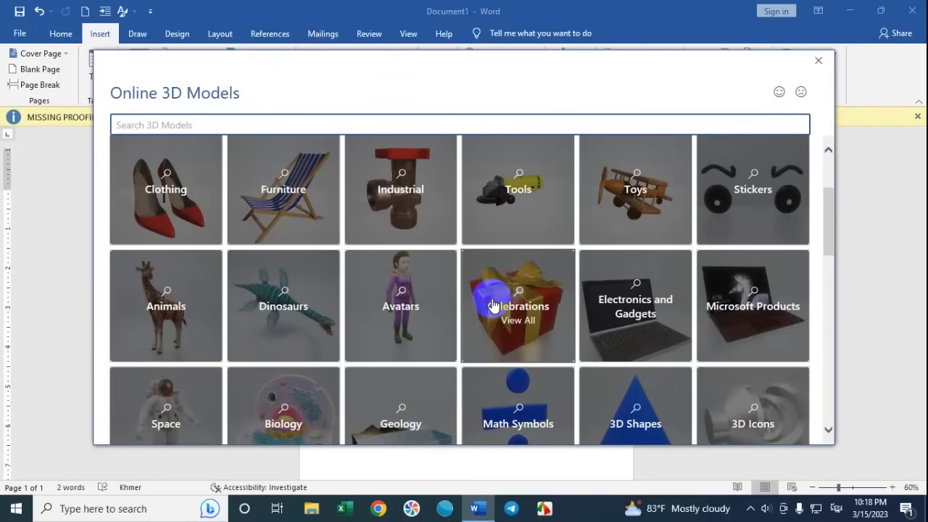
scroll(491, 300, "up", 3)
left_click(172, 124)
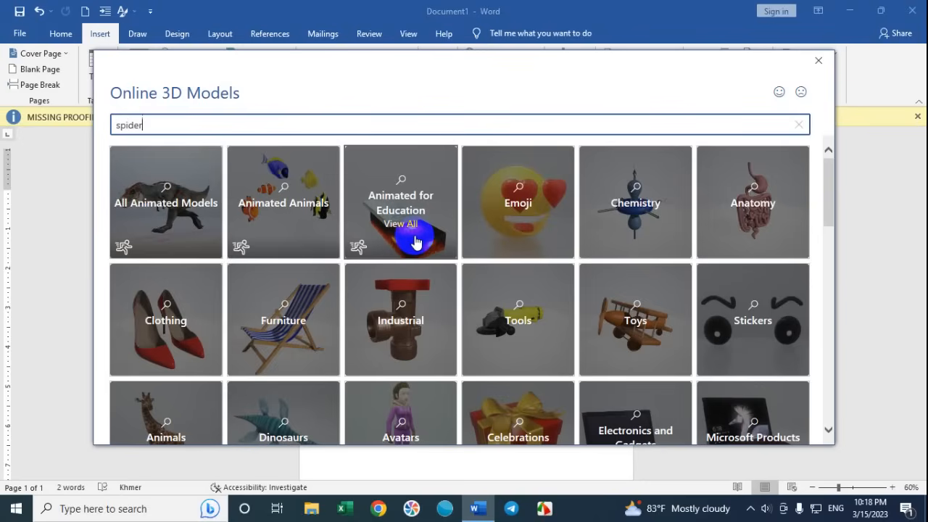
key("Return")
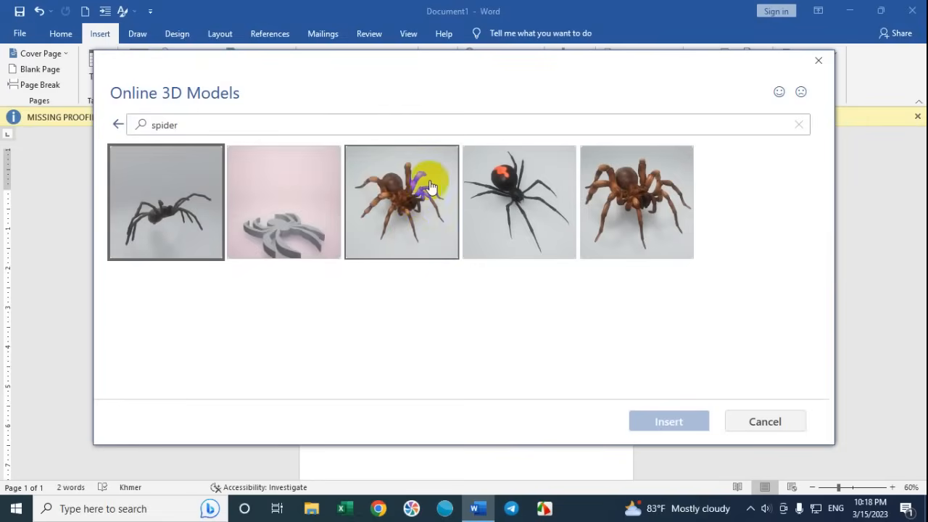
left_click(637, 211)
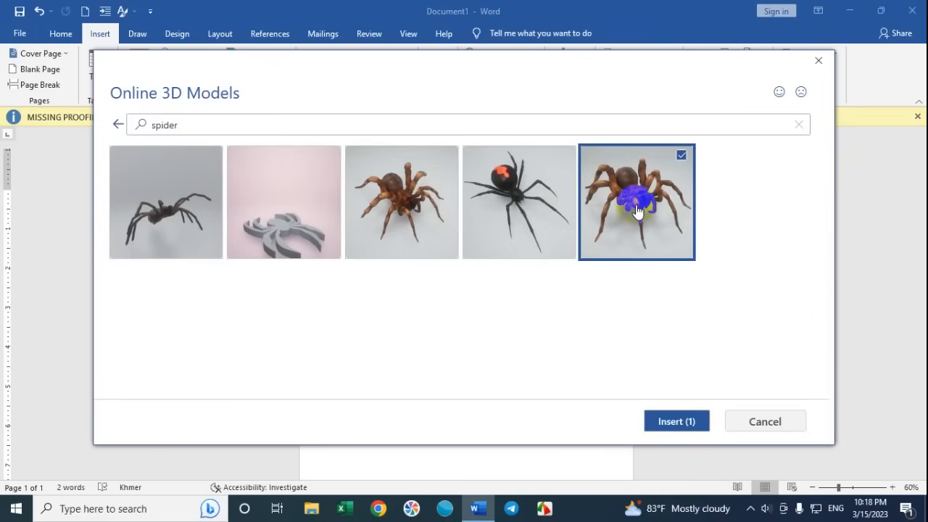
left_click(669, 425)
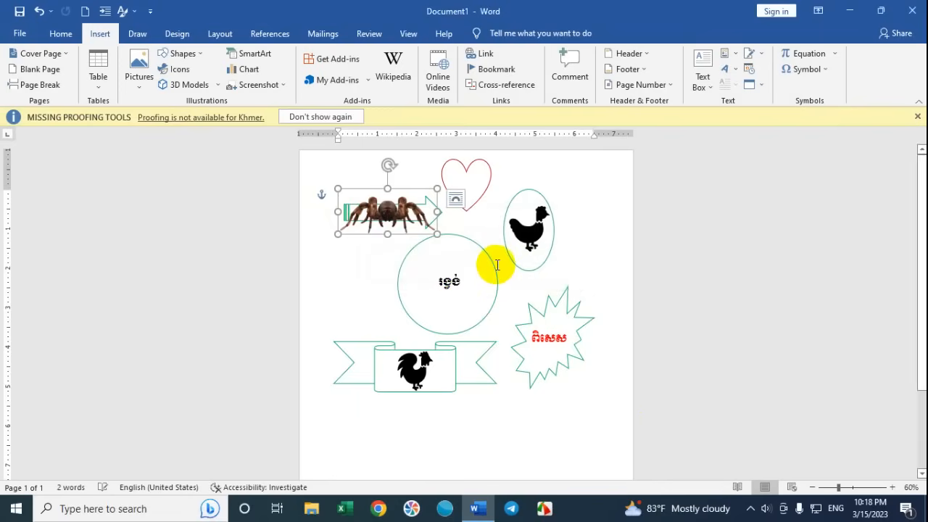
Step: Move the spider model into the empty area below the ribbon banner and deselect it
left_click_drag(401, 234, 482, 443)
scroll(561, 372, "down", 1)
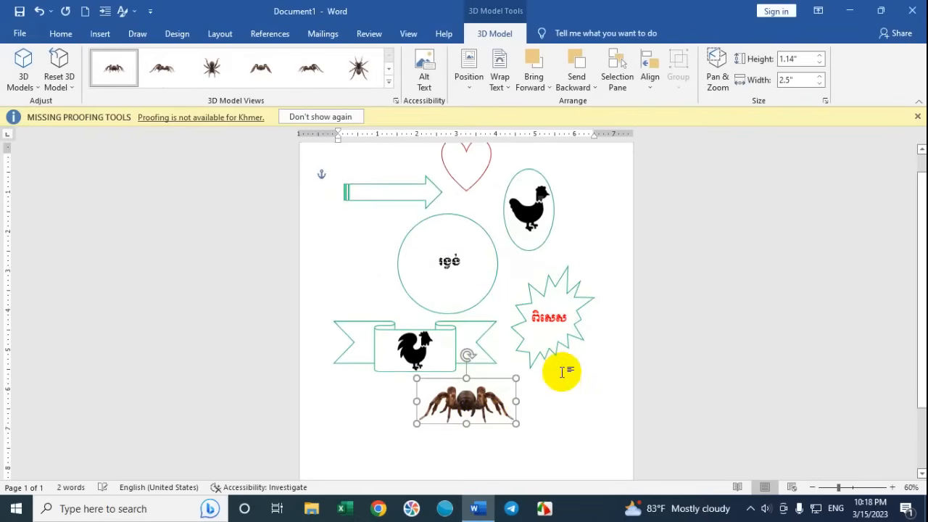
scroll(561, 372, "down", 3)
left_click_drag(490, 328, 493, 345)
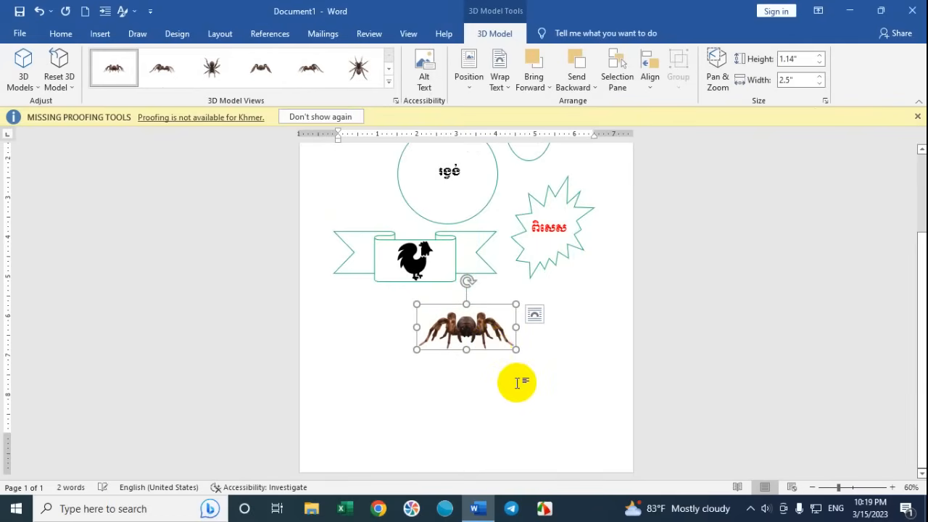
scroll(516, 383, "up", 6, "ctrl")
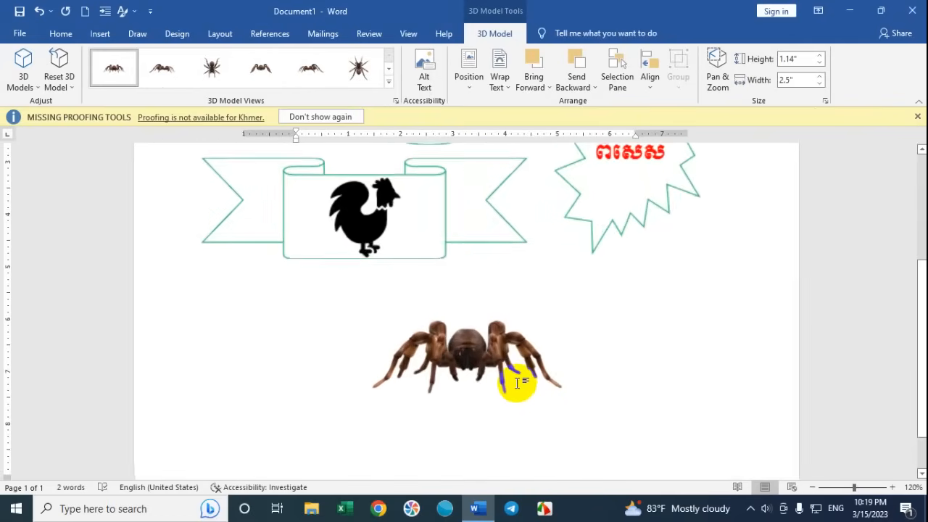
scroll(517, 382, "down", 1, "ctrl")
left_click(582, 338)
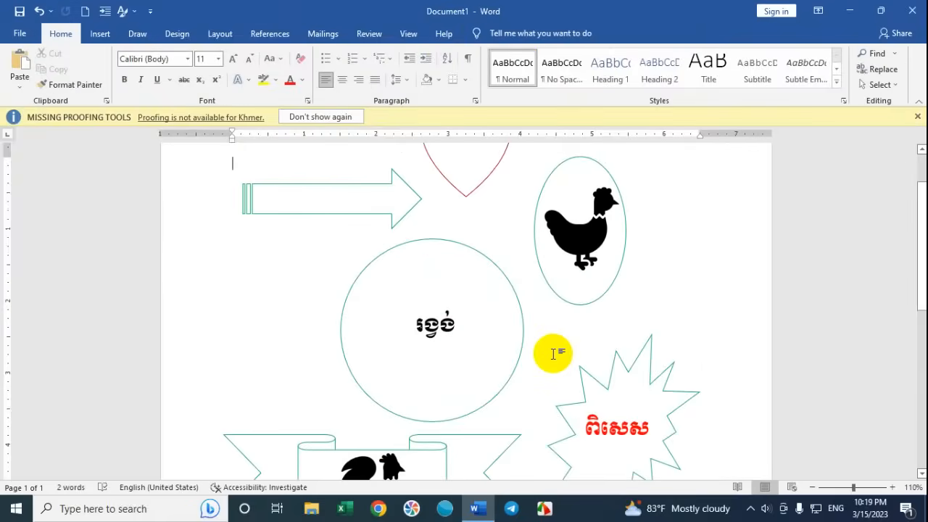
Step: Rotate the spider model in 3D until it faces forward as seen from slightly above, and deselect it
scroll(552, 355, "down", 5)
scroll(553, 355, "down", 1)
left_click(482, 287)
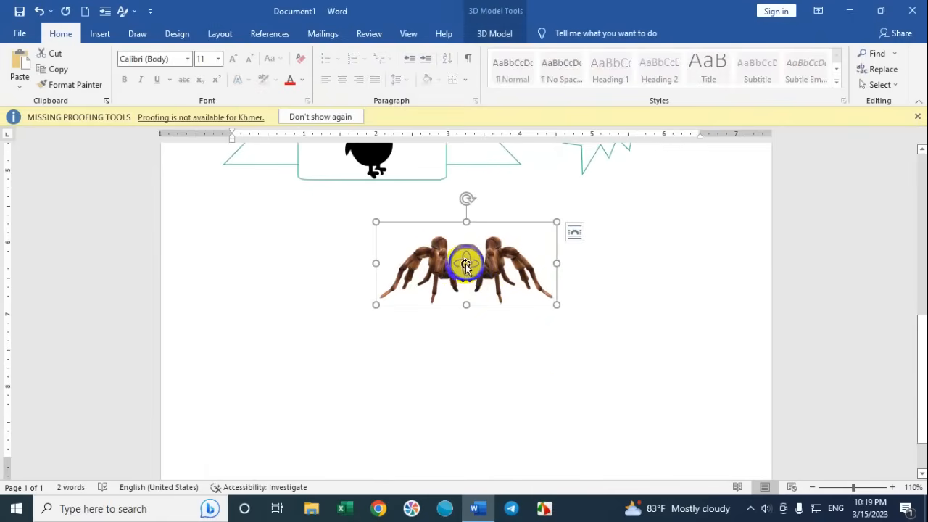
left_click_drag(495, 340, 566, 270)
left_click_drag(475, 262, 457, 267)
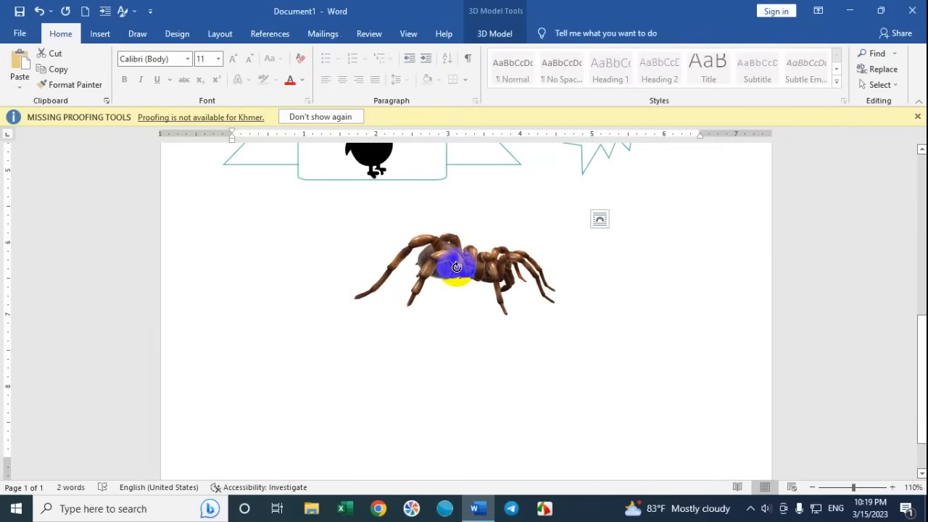
left_click_drag(532, 284, 519, 316)
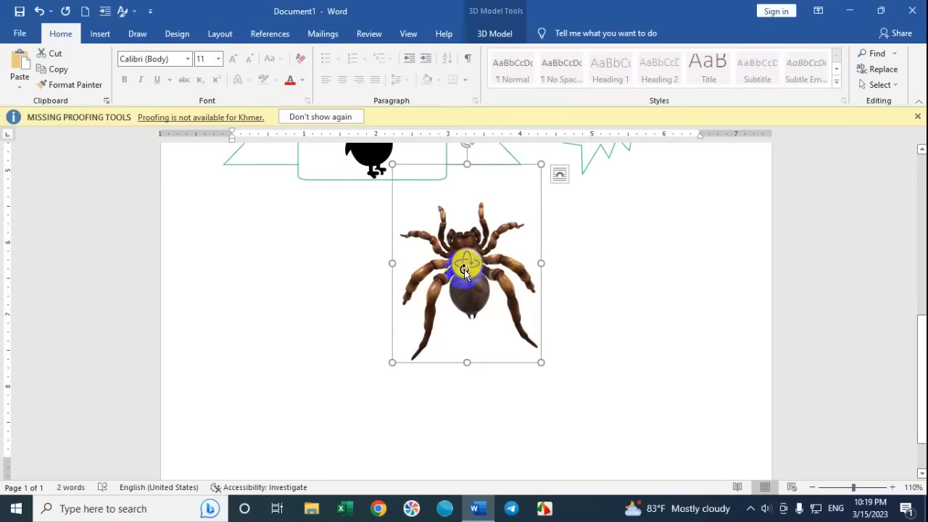
left_click_drag(465, 270, 484, 323)
left_click_drag(564, 298, 566, 247)
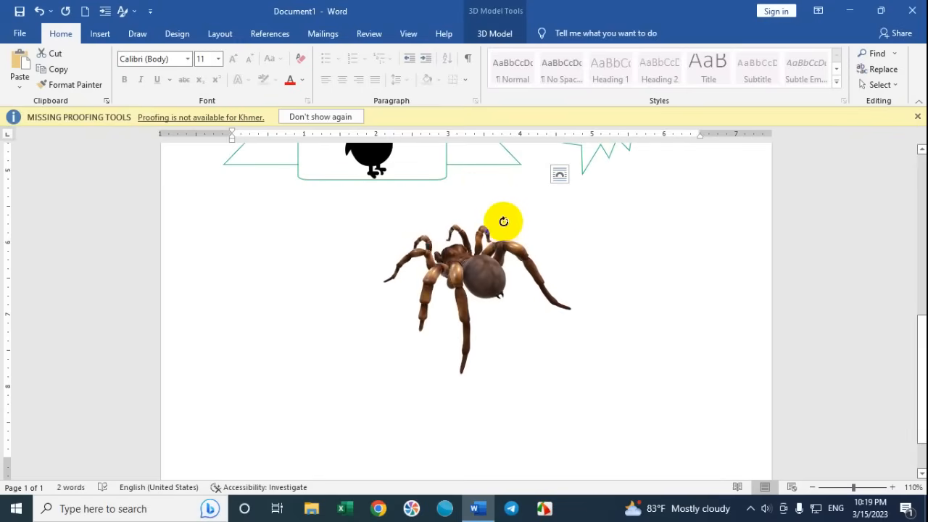
left_click_drag(525, 212, 489, 268)
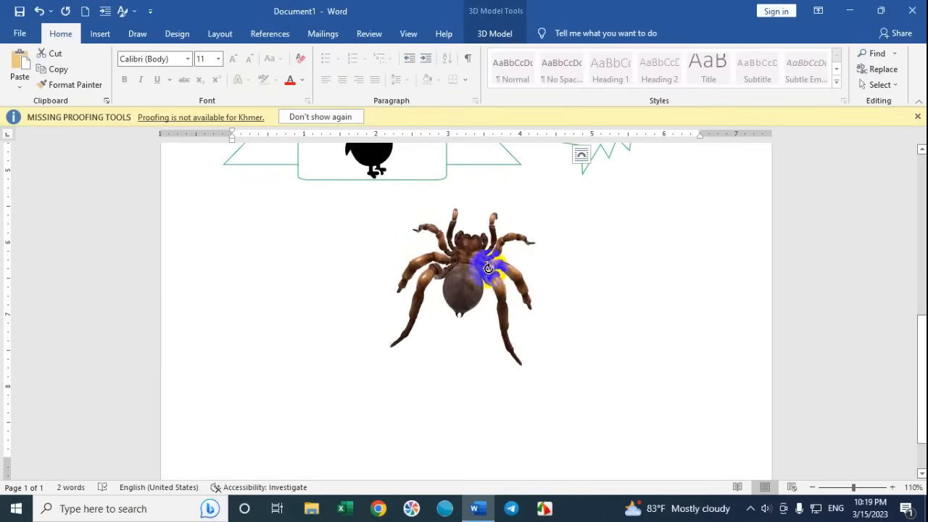
left_click_drag(556, 272, 727, 218)
left_click(699, 280)
Step: Review the layout of the whole page, including its print preview, and keep the document open
scroll(667, 283, "up", 6)
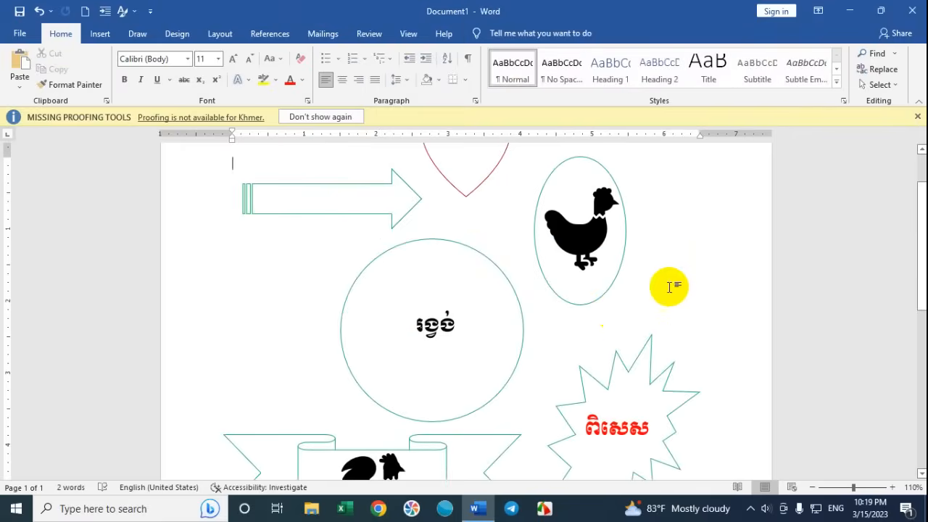
scroll(602, 314, "down", 4)
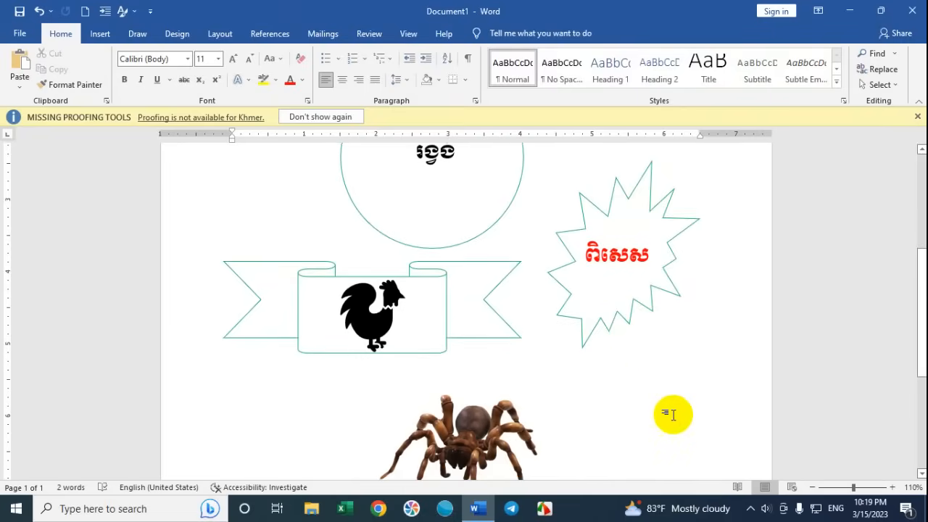
key("ctrl+p")
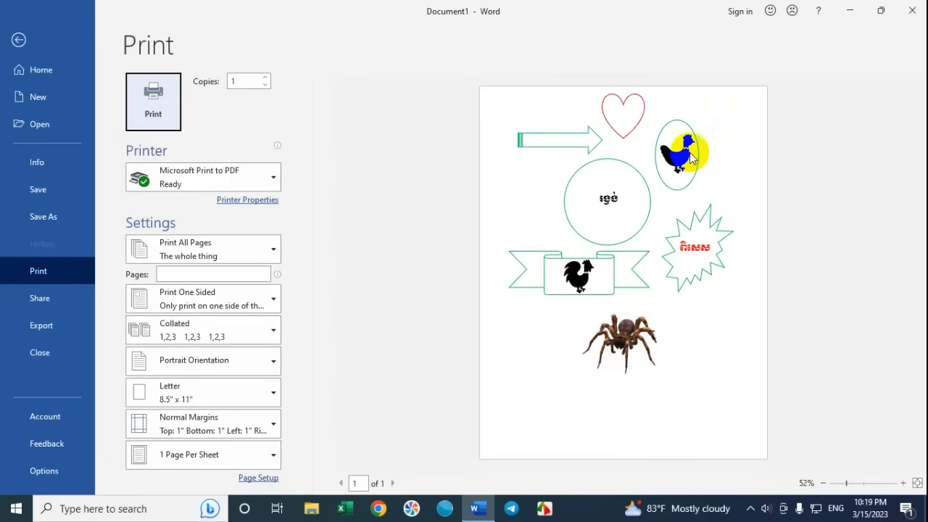
left_click(912, 11)
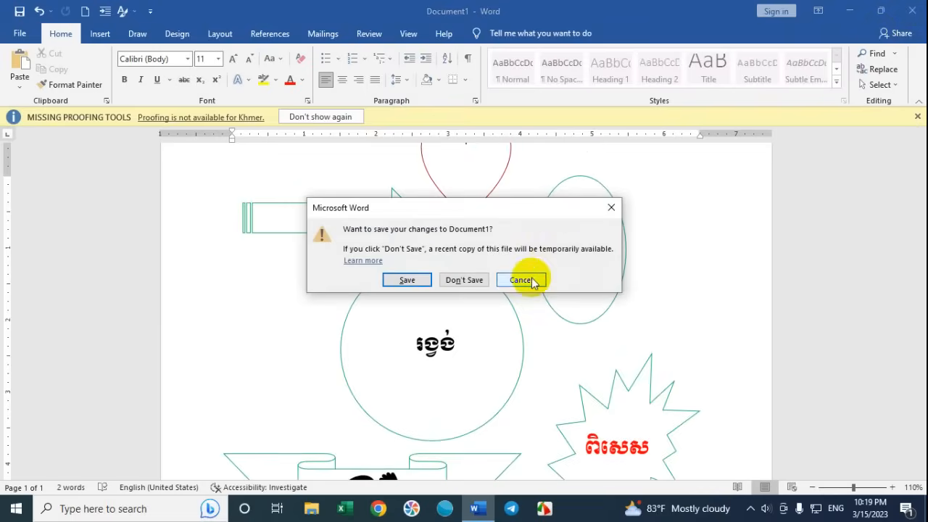
left_click(533, 282)
scroll(536, 284, "down", 6)
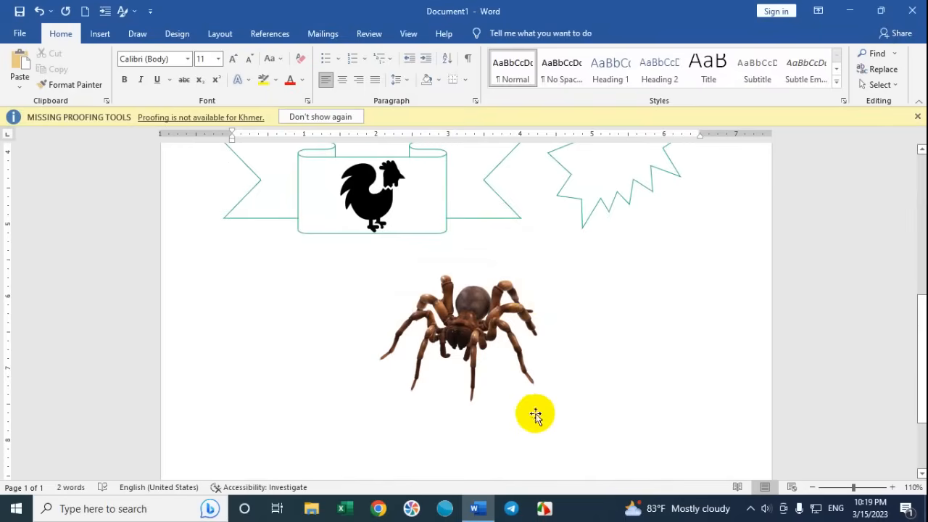
scroll(596, 384, "up", 1)
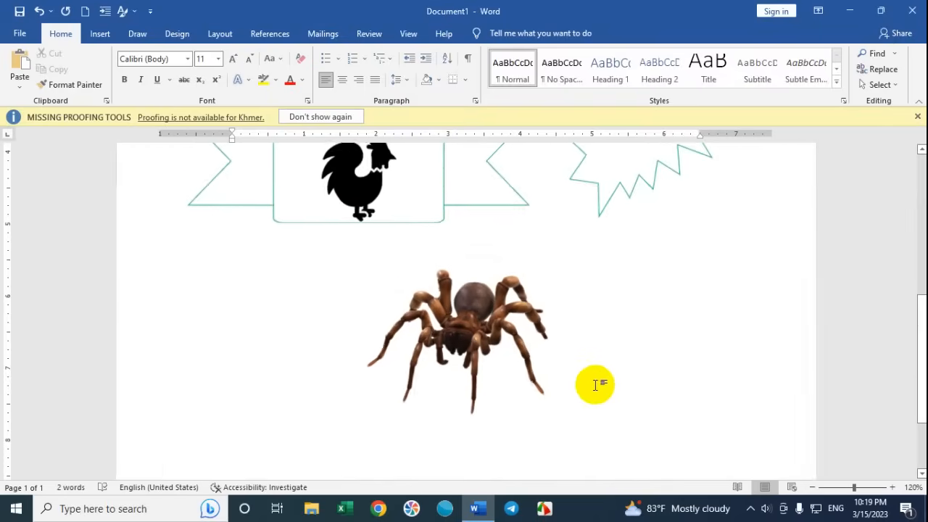
scroll(594, 385, "down", 8)
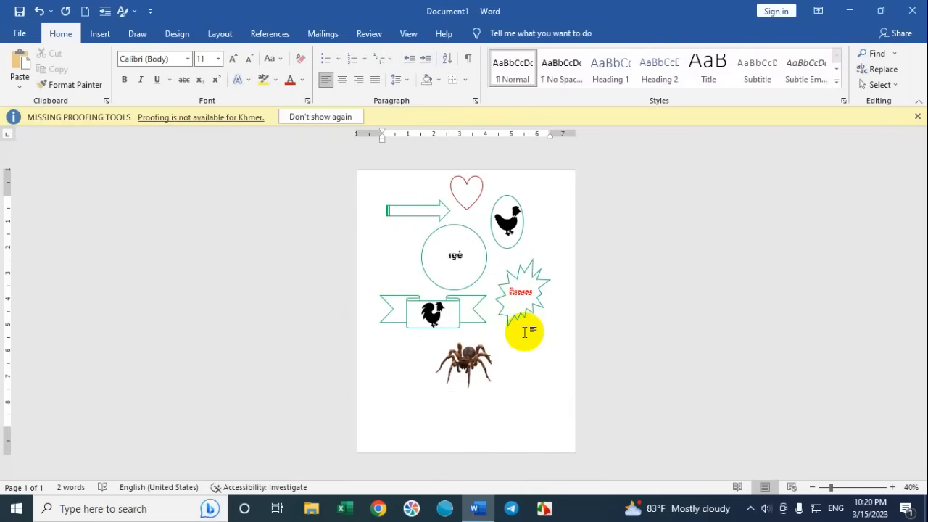
scroll(525, 332, "up", 3)
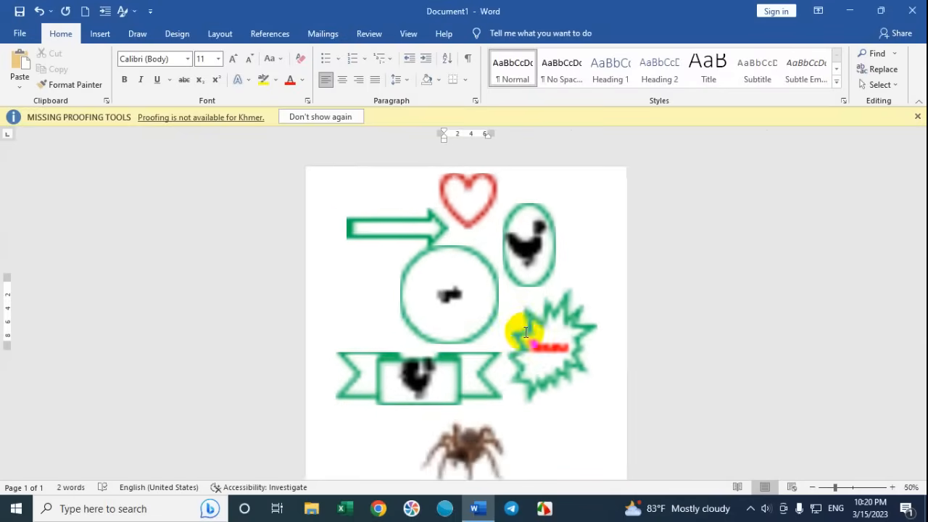
scroll(524, 332, "up", 2)
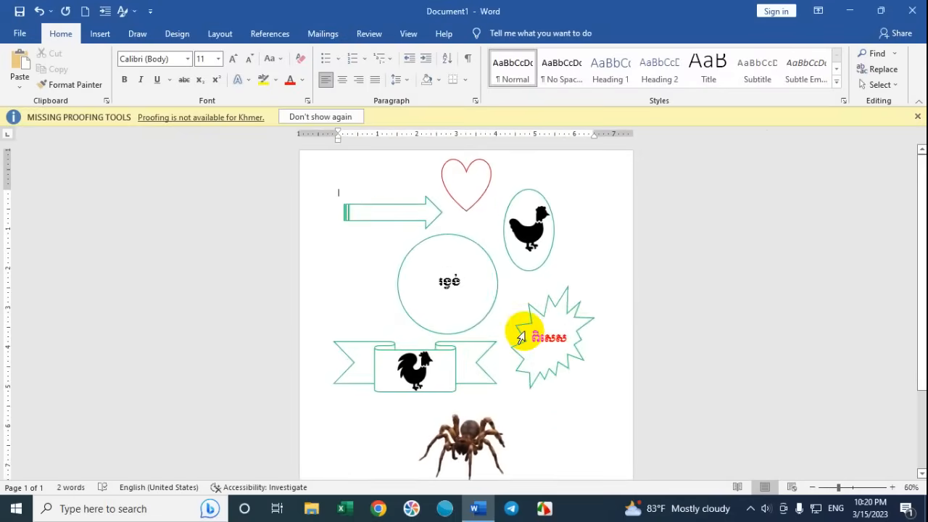
scroll(535, 332, "down", 3)
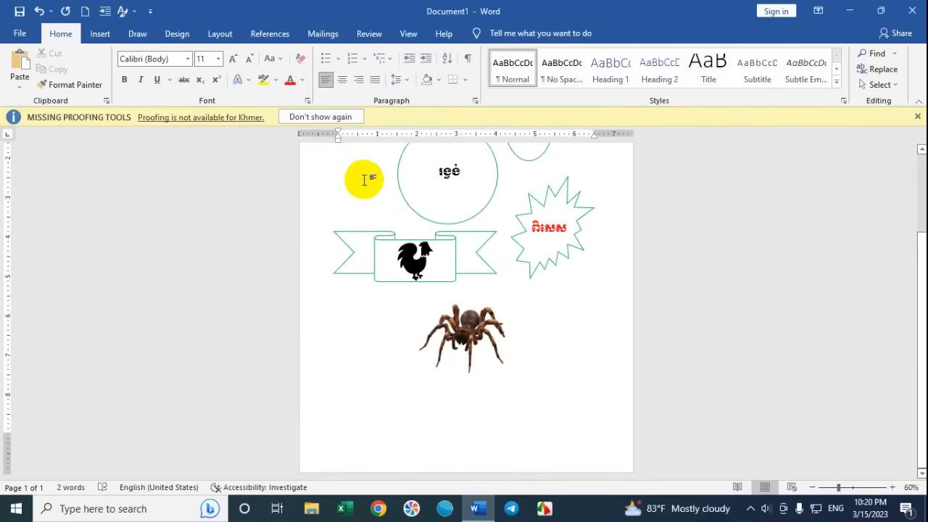
Step: Search the online 3D models for "dog"
left_click(100, 34)
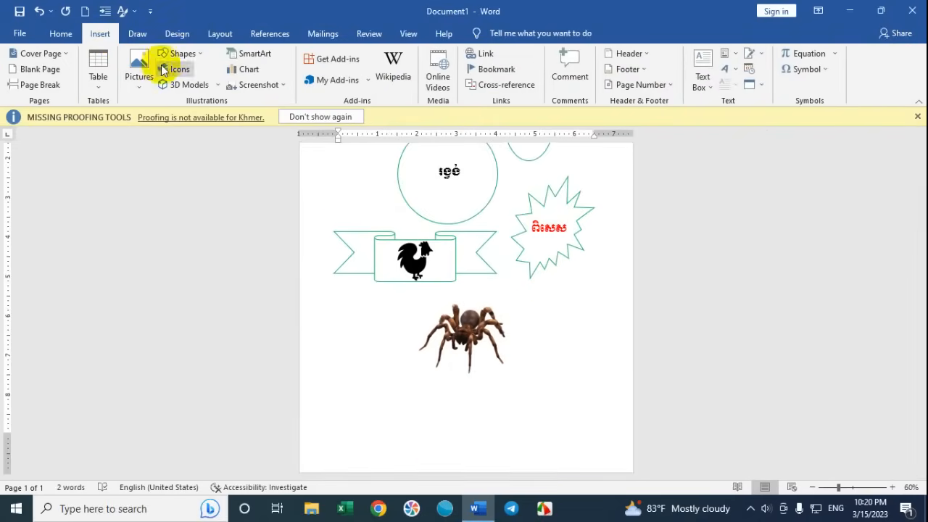
left_click(188, 84)
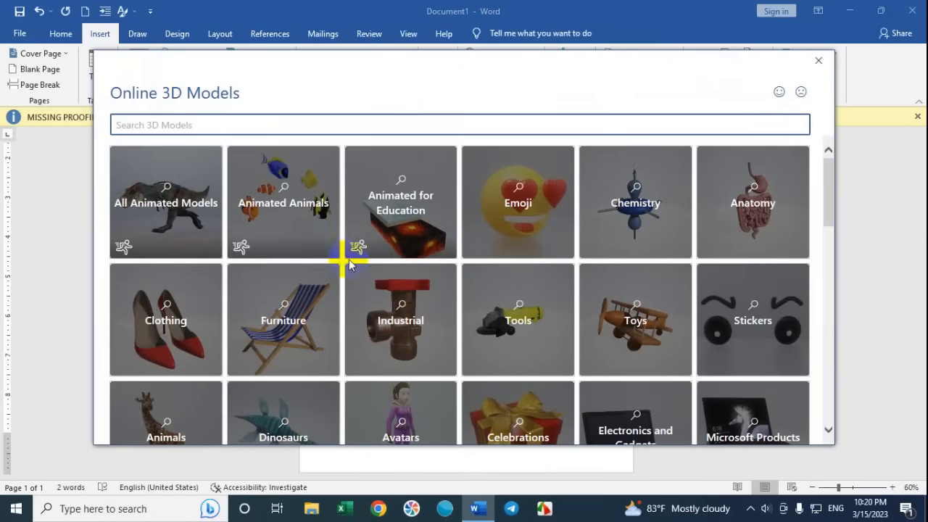
left_click(510, 126)
scroll(517, 257, "down", 10)
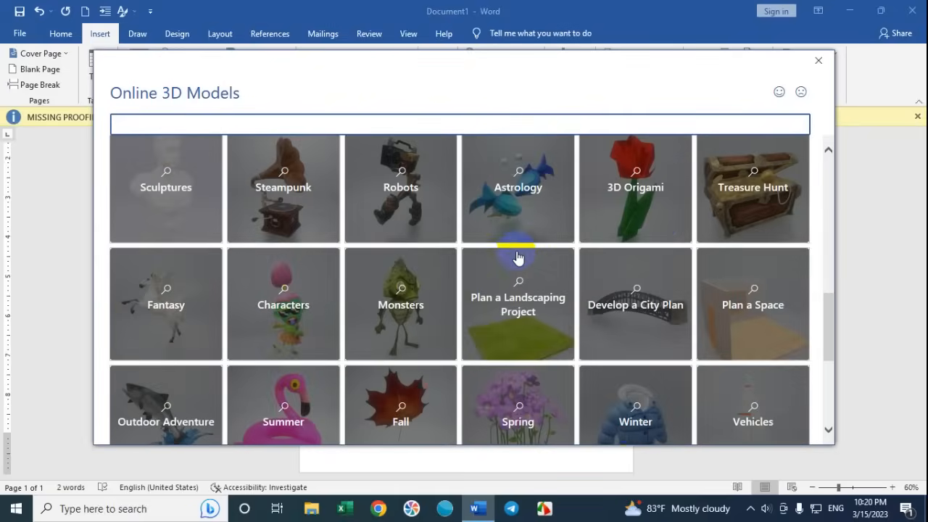
scroll(518, 258, "down", 5)
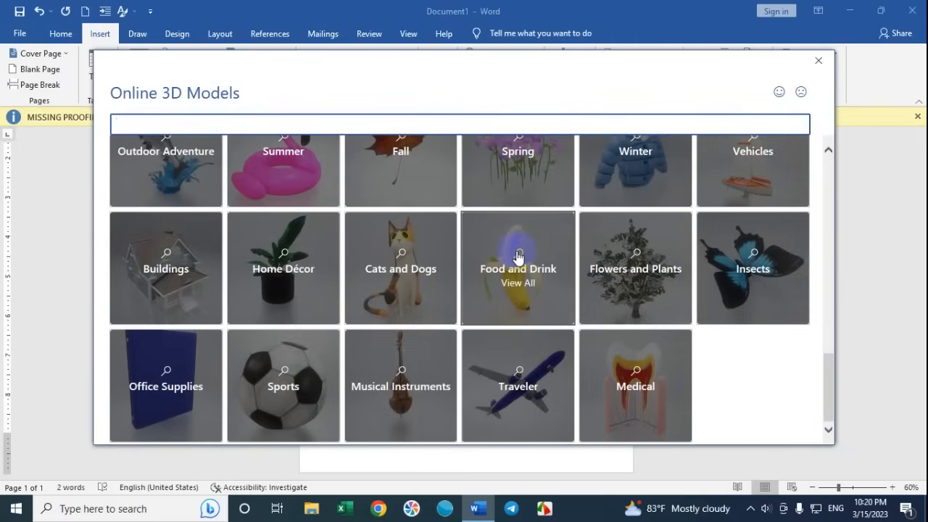
scroll(518, 258, "up", 10)
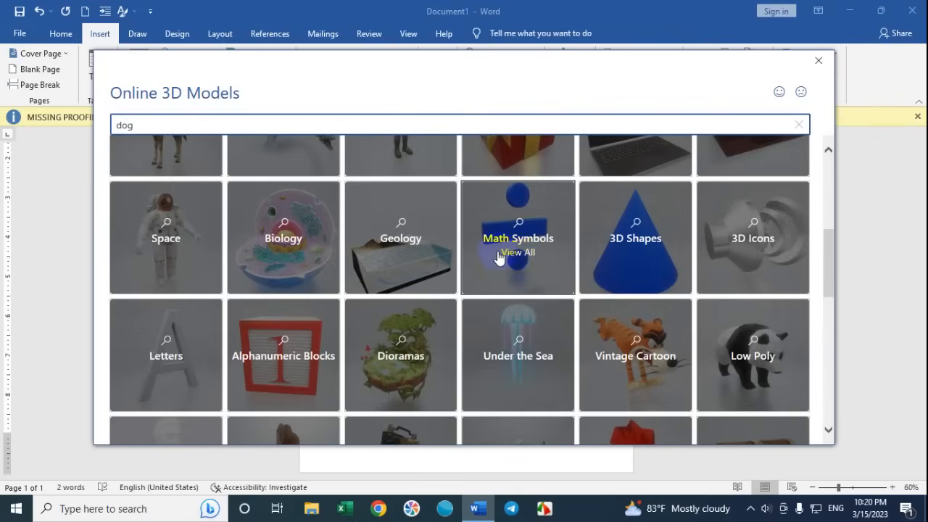
key("Return")
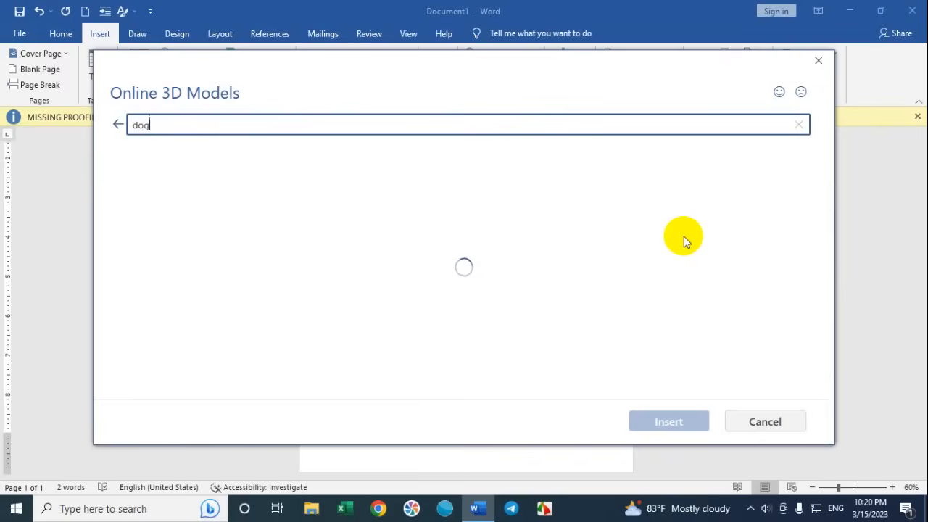
Step: Insert the animated sitting puppy model with the paw-print mark, the last one in the dog search results
scroll(697, 250, "down", 5)
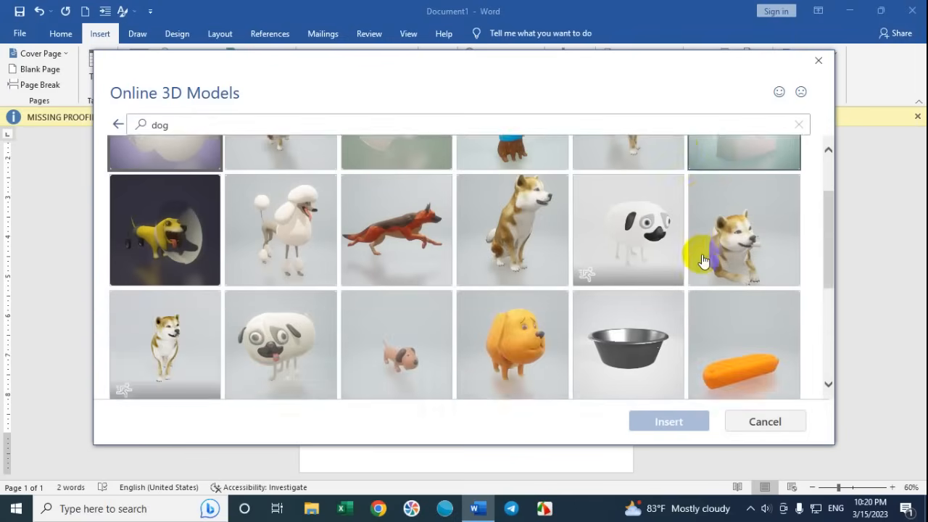
scroll(700, 257, "down", 2)
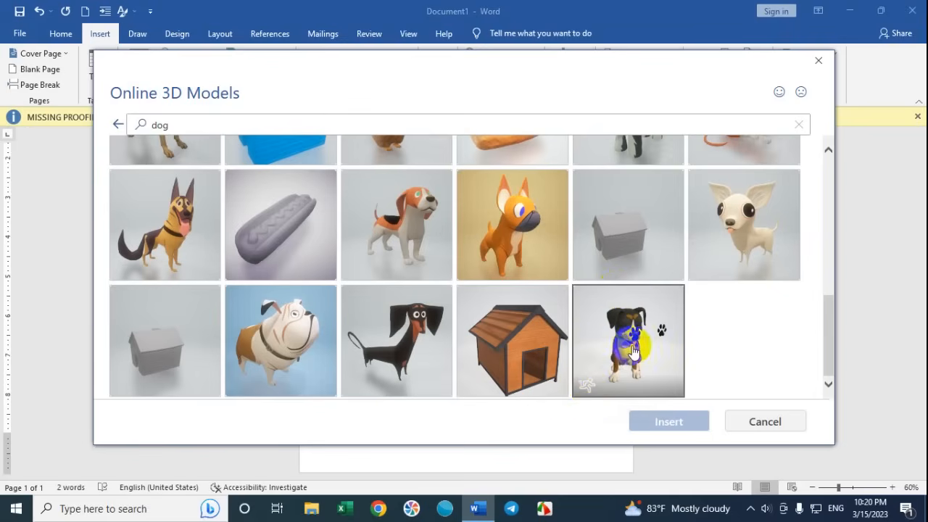
scroll(622, 344, "up", 3)
scroll(625, 343, "up", 1)
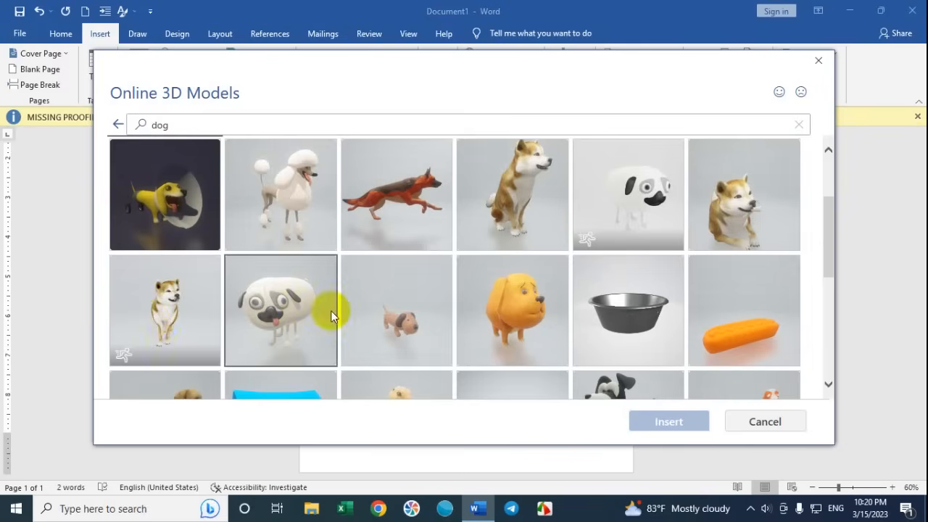
scroll(347, 317, "down", 3)
scroll(347, 317, "down", 3)
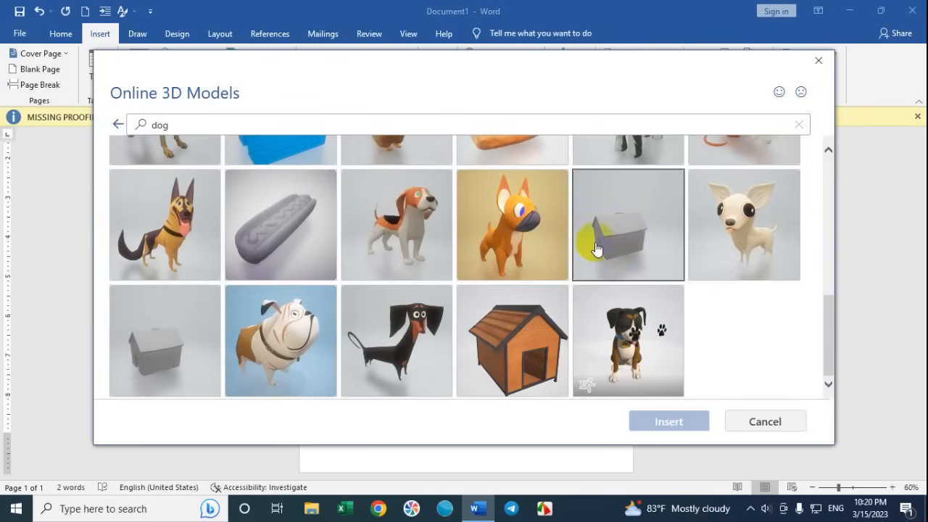
scroll(387, 302, "up", 1)
scroll(386, 302, "up", 5)
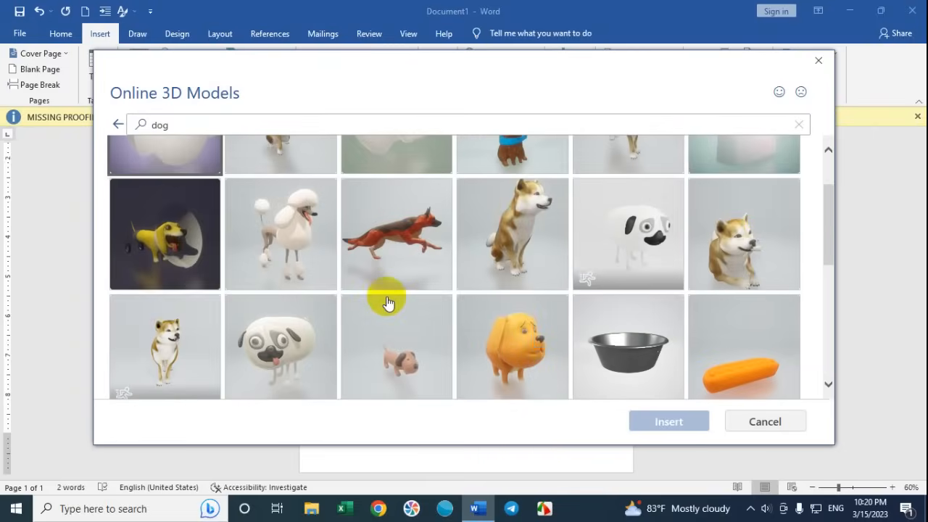
scroll(389, 303, "down", 3)
scroll(388, 303, "down", 10)
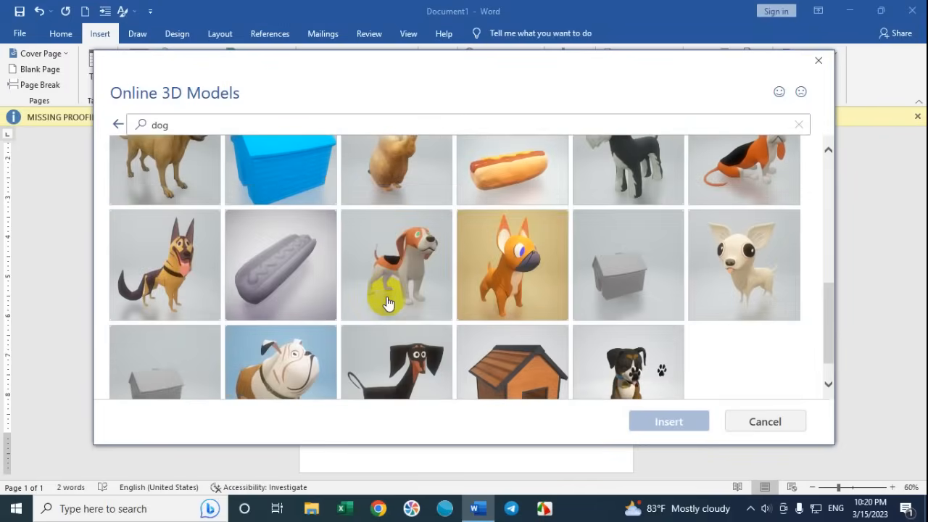
left_click(645, 350)
left_click(671, 420)
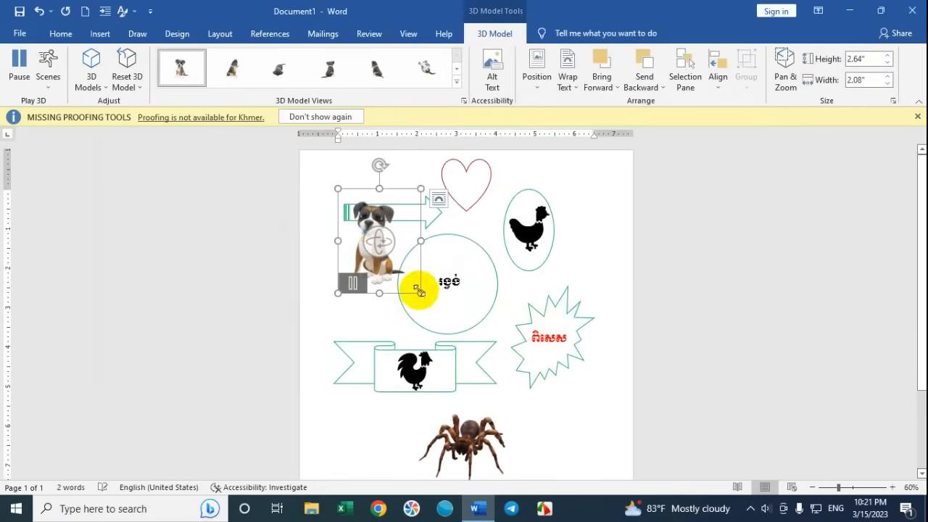
Step: Move the dog model into the empty area below the ribbon banner, just left of the spider
left_click_drag(388, 293, 524, 453)
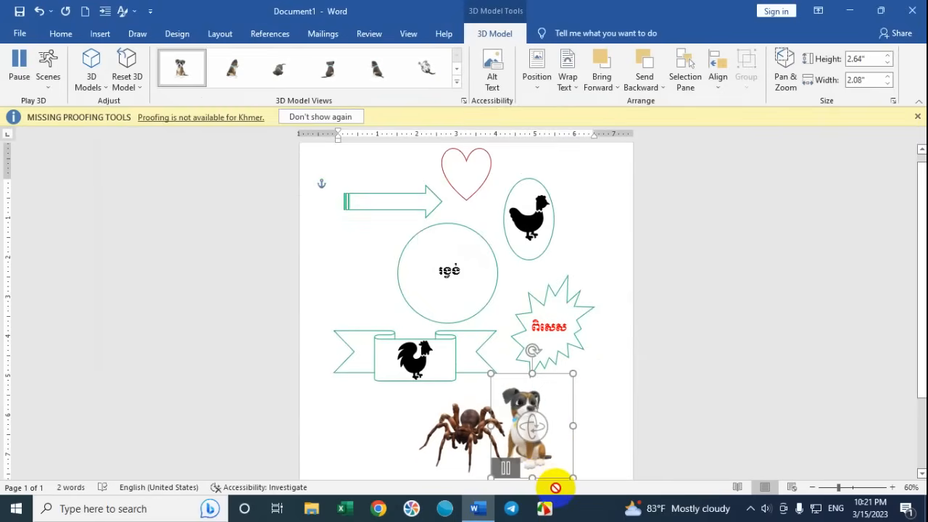
key("ctrl+z")
left_click_drag(385, 283, 402, 373)
scroll(416, 329, "down", 3)
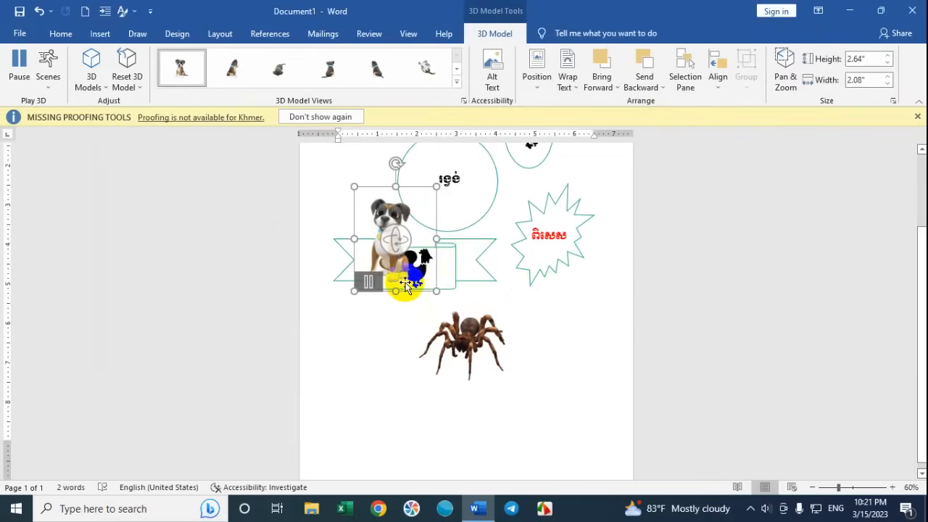
left_click_drag(400, 290, 390, 429)
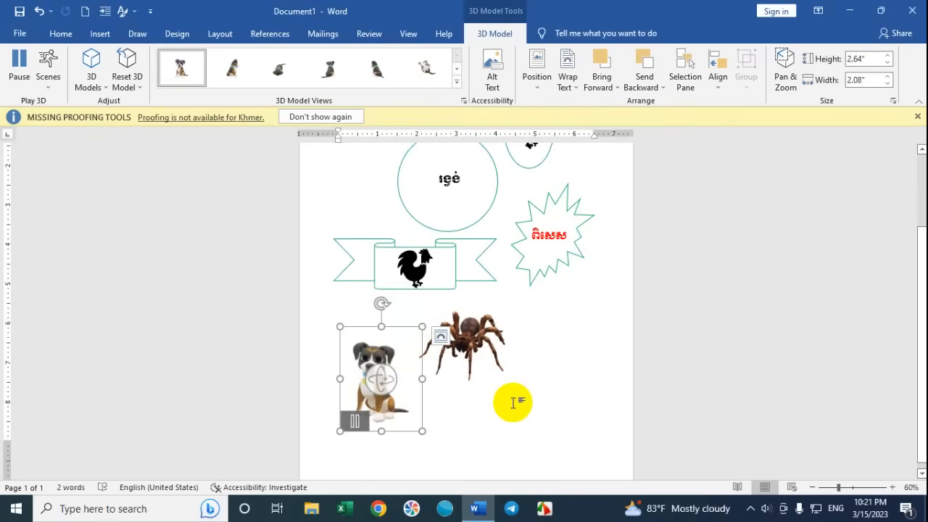
scroll(512, 403, "down", 1)
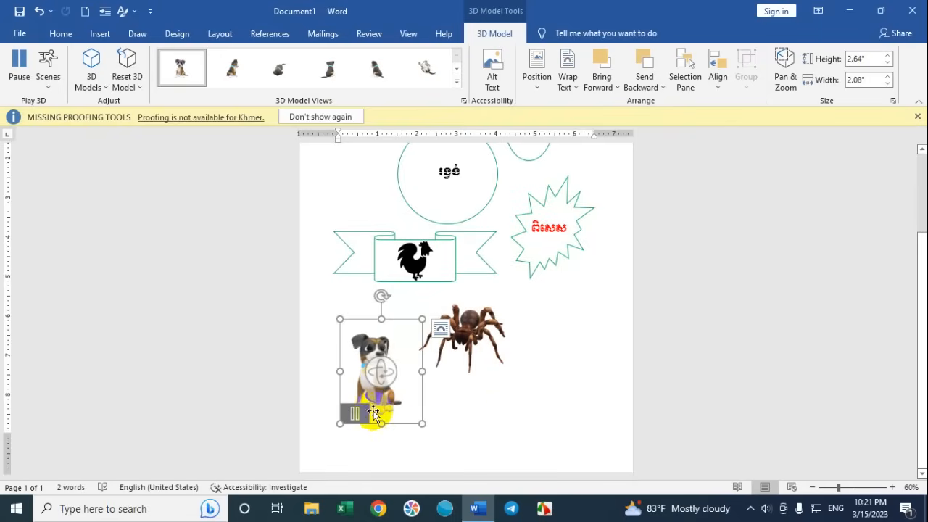
Step: Enlarge the dog model proportionally to about 3.58" high and 2.81" wide, and deselect it
left_click_drag(424, 423, 451, 460)
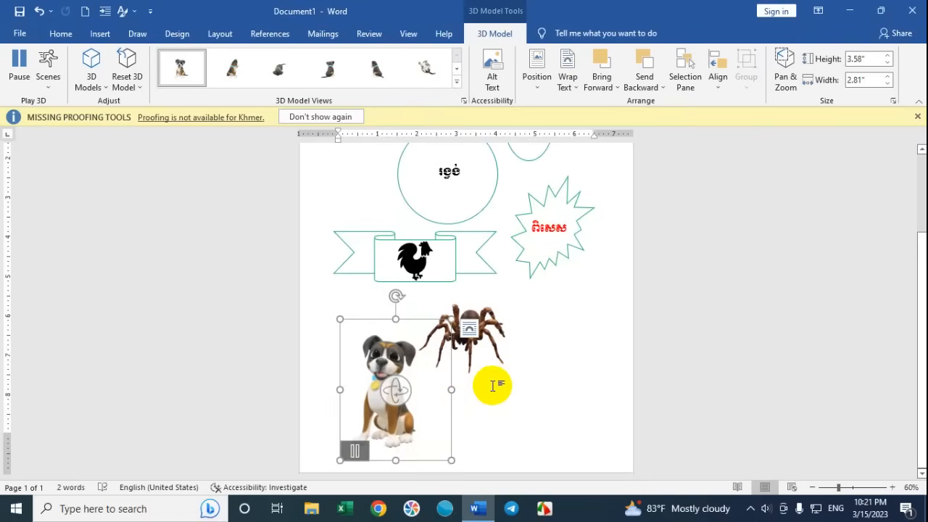
scroll(493, 386, "up", 2, "ctrl")
scroll(493, 386, "down", 1)
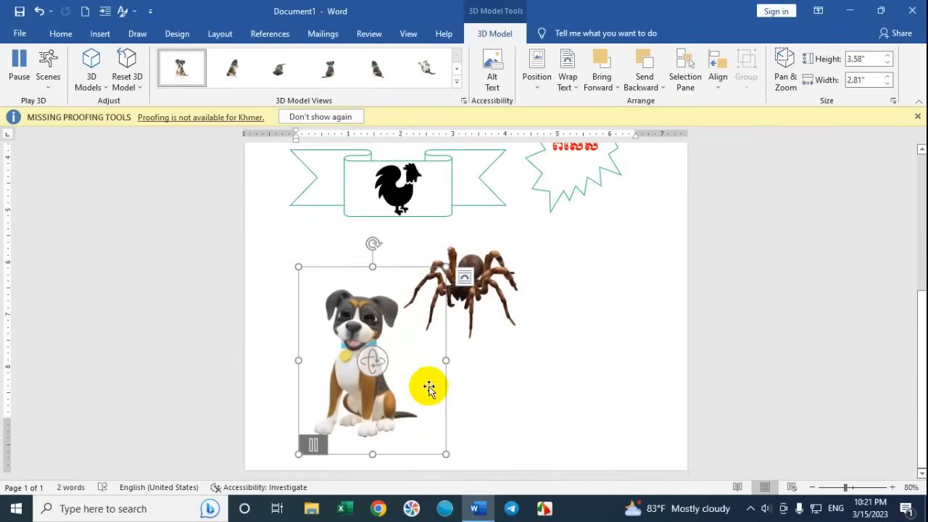
scroll(508, 381, "down", 5)
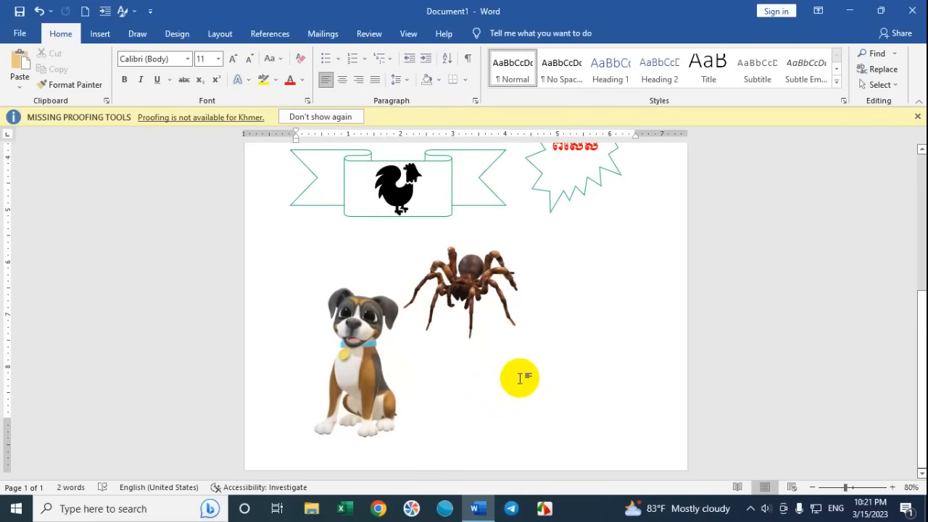
Step: Review the page with both 3D models in the print preview, and keep the document open
key("ctrl+p")
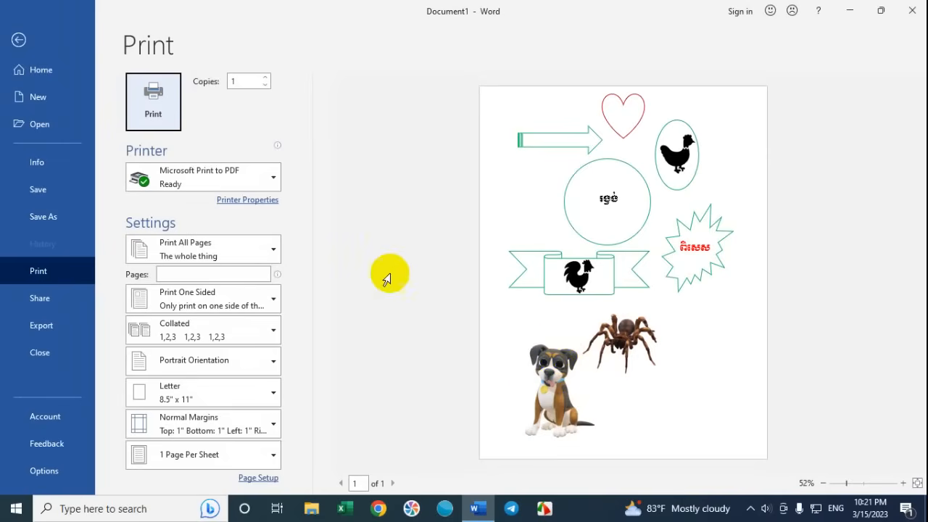
left_click(915, 11)
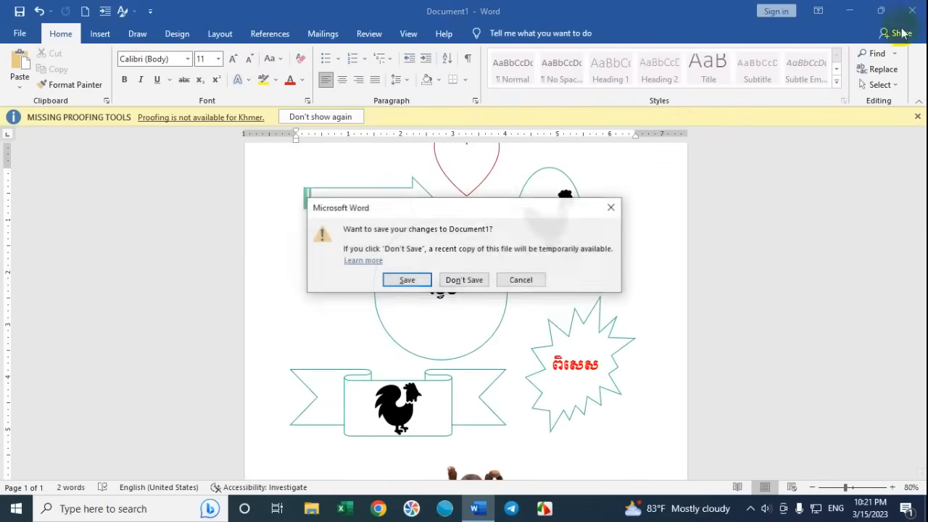
left_click(527, 277)
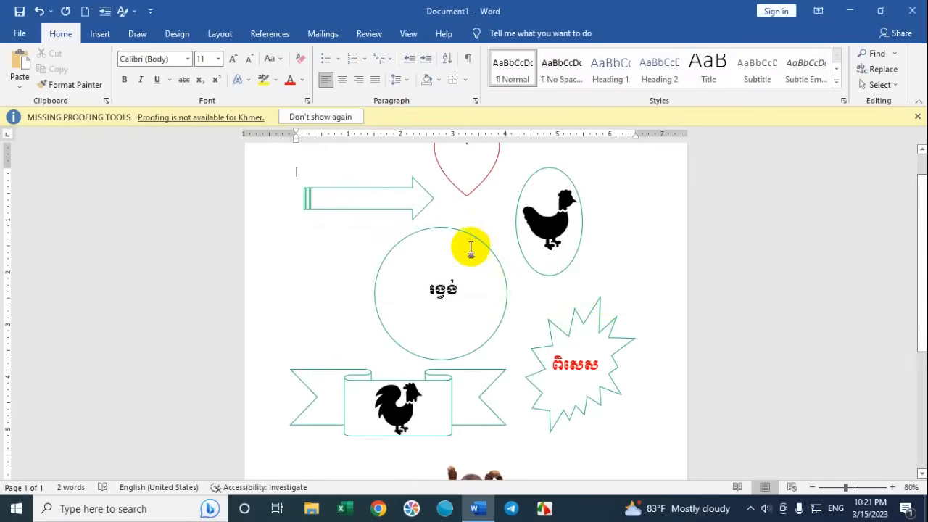
Step: Look at the available sources for inserting 3D models without choosing one
scroll(546, 296, "up", 1)
scroll(546, 296, "up", 1)
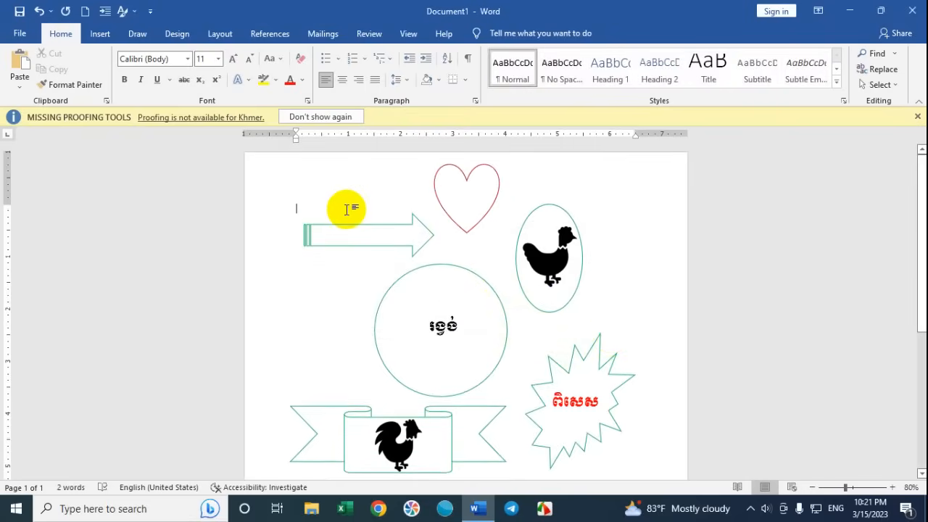
left_click(97, 36)
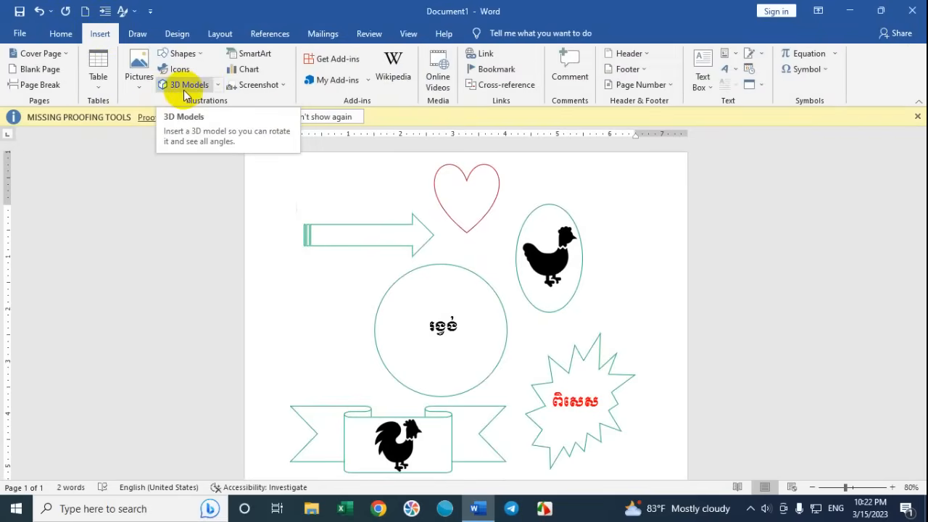
left_click(219, 86)
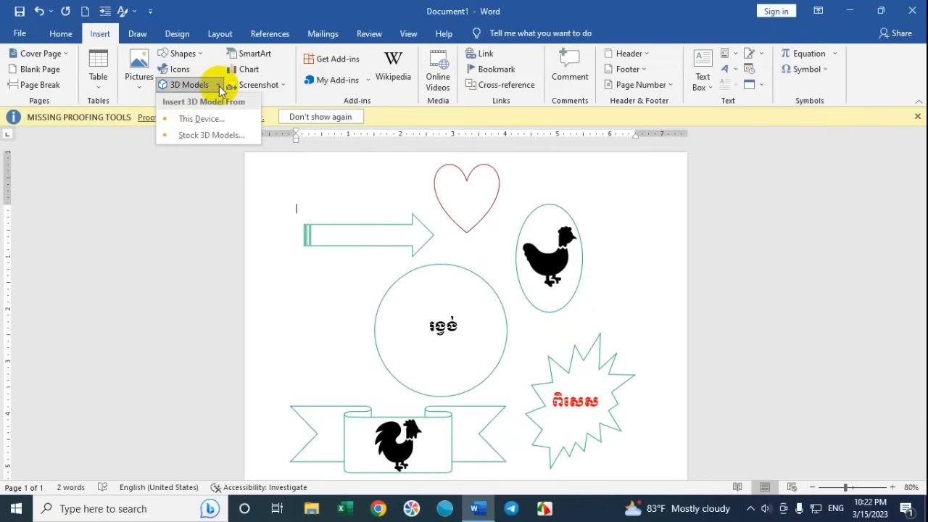
left_click(220, 85)
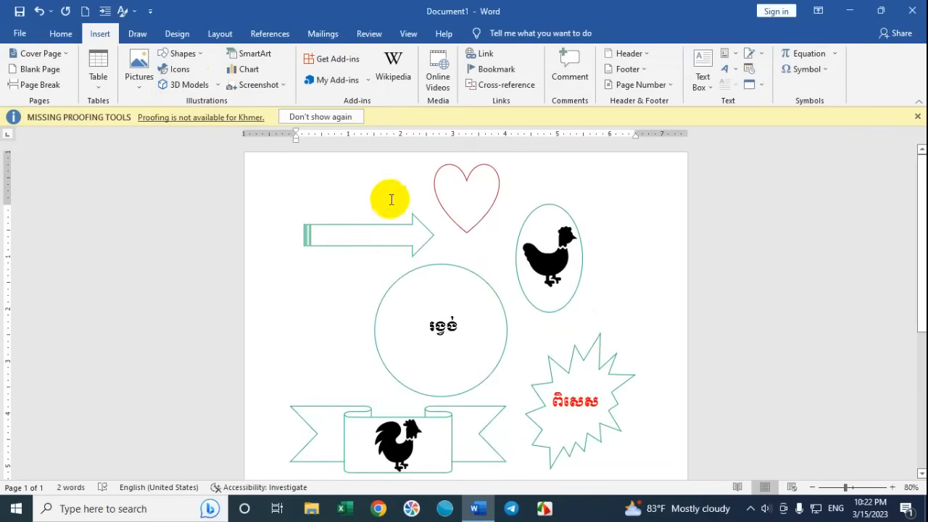
scroll(535, 325, "down", 5)
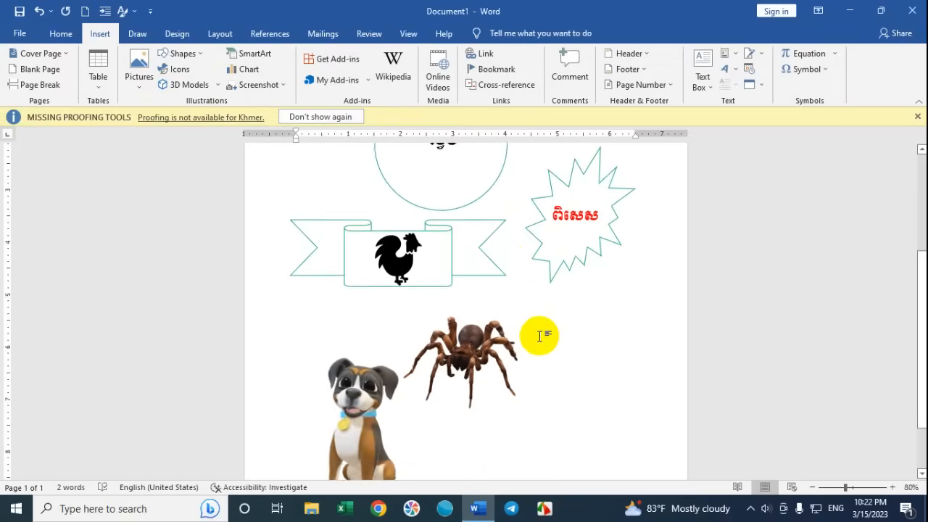
scroll(539, 335, "up", 4)
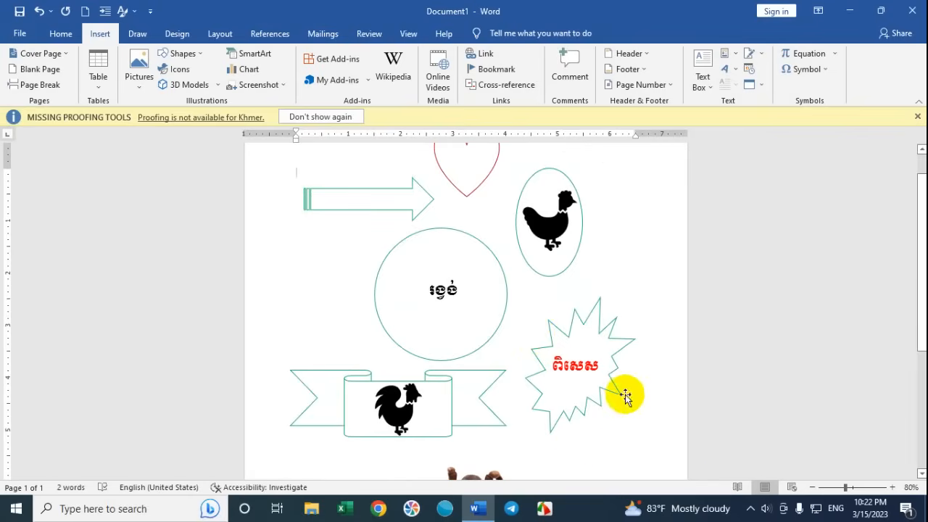
left_click(751, 510)
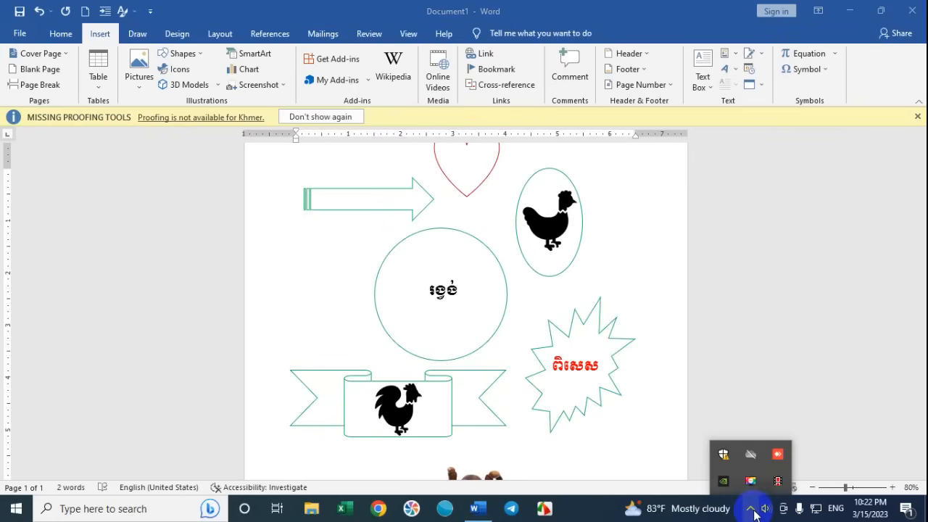